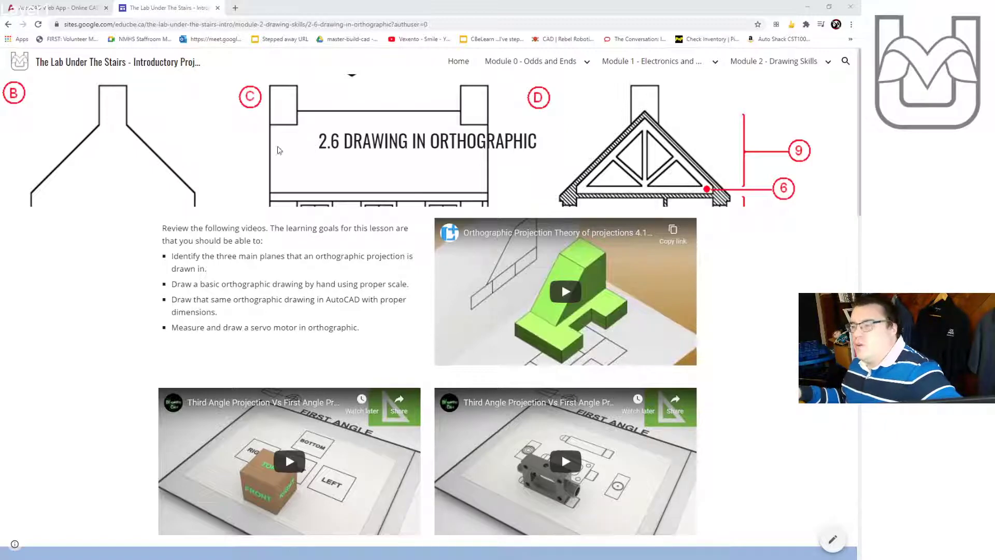
- Look over the orthographic camera assignment, switch to the AutoCAD web app and open the Test Folder
scroll(226, 142, down, 10)
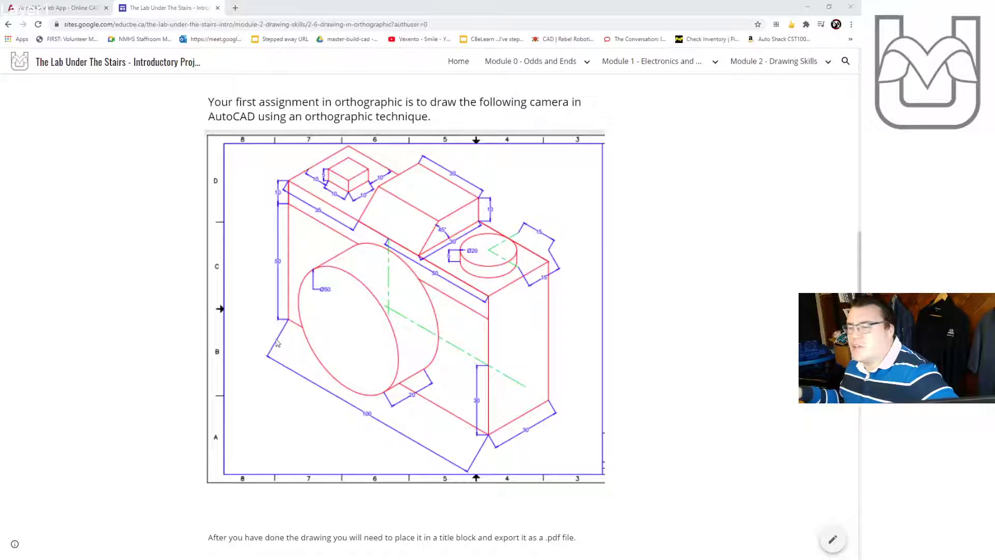
click(59, 7)
click(288, 183)
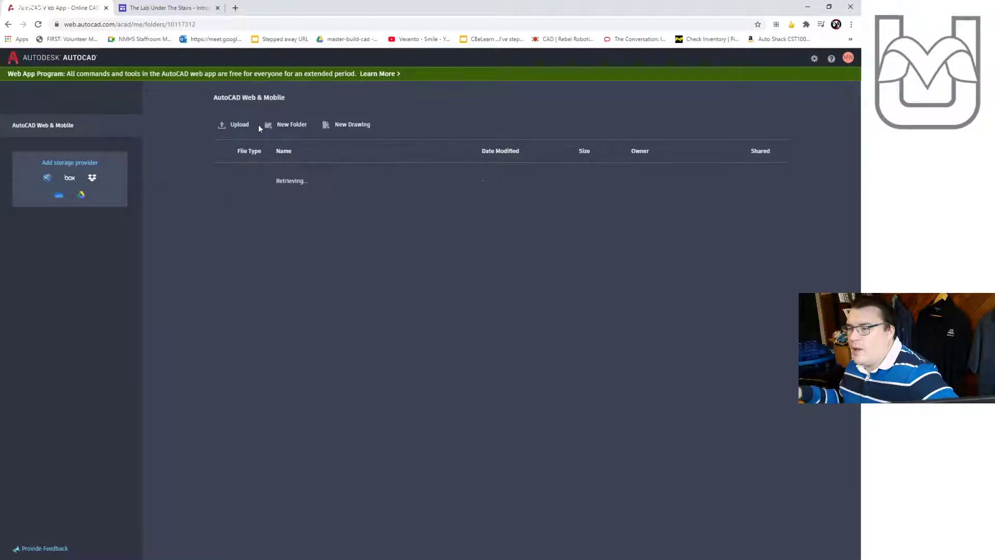
- Create and open a new drawing named "Camera in ortho" and set its polar tracking angle to 90 degrees
click(347, 128)
click(410, 284)
text(ti)
text(mera in)
text( t)
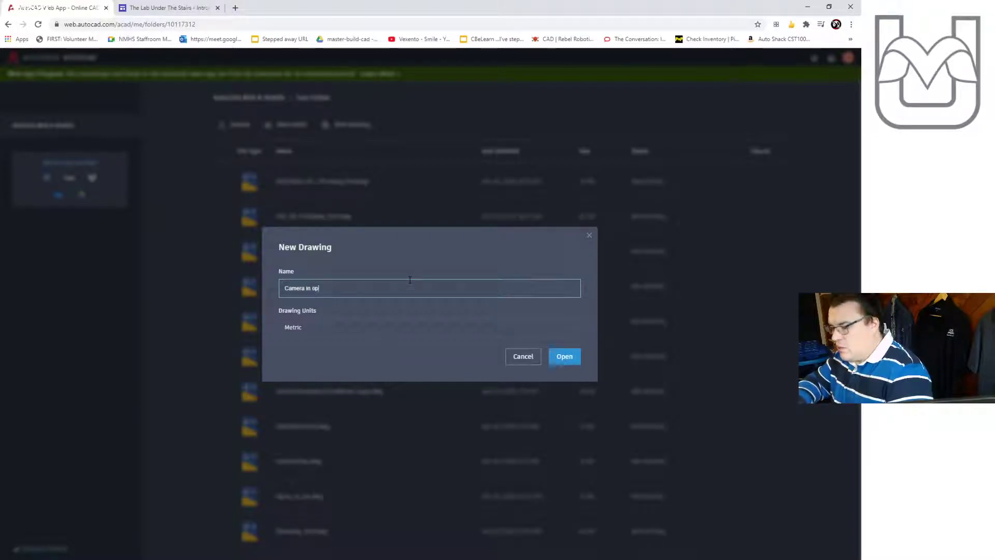
text(rtho)
click(564, 356)
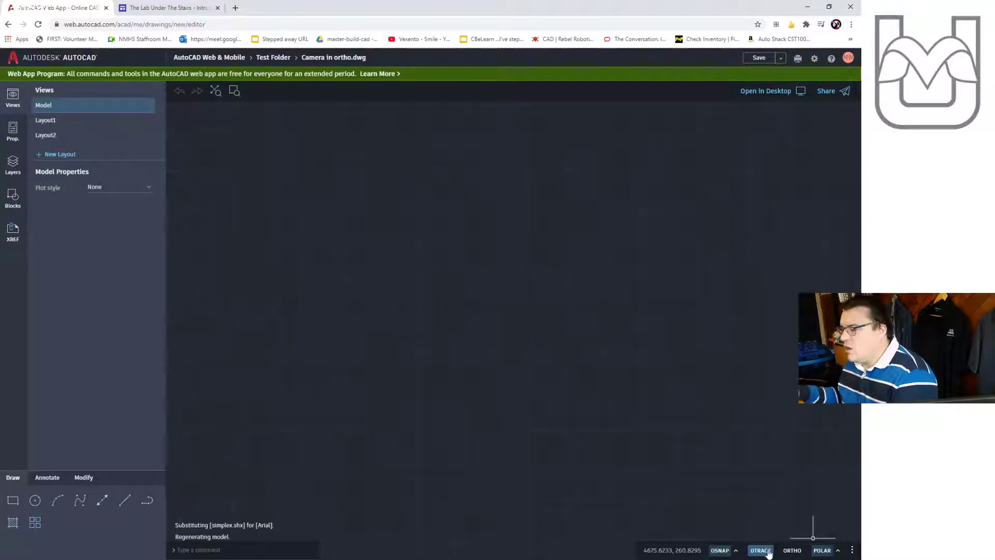
click(838, 551)
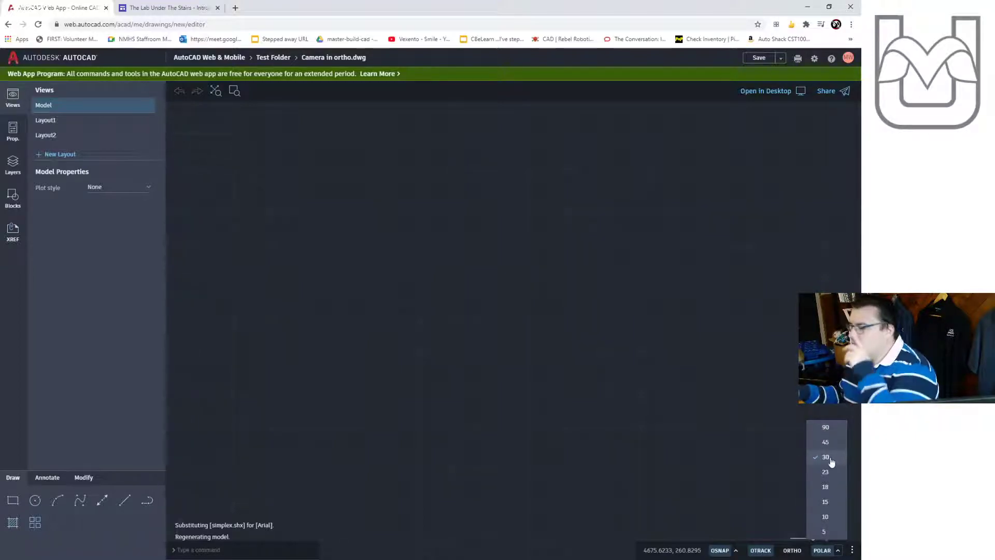
click(829, 428)
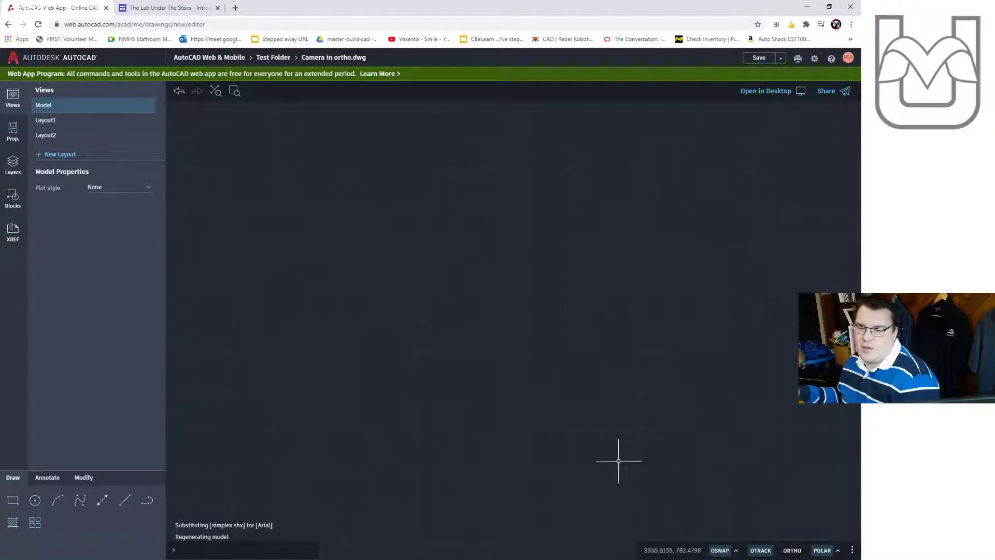
click(58, 502)
click(459, 280)
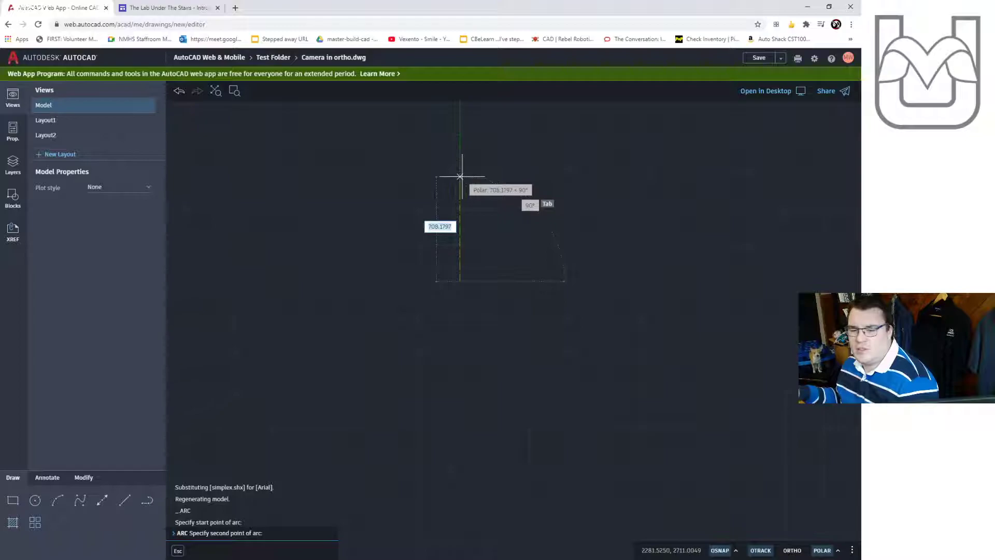
key(Escape)
key(Escape)
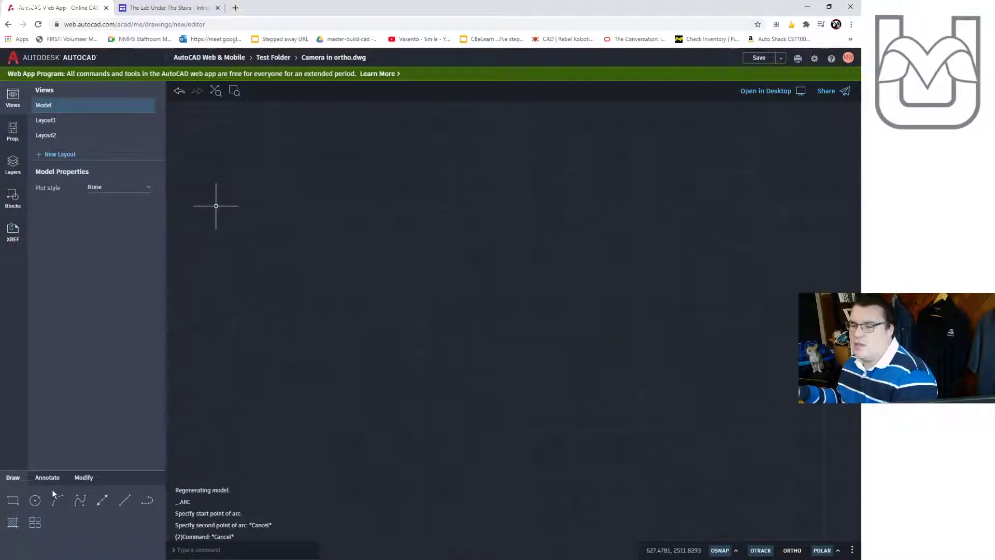
- Draw a freehand trial rectangle in the middle of the drawing area
click(21, 500)
click(354, 370)
click(549, 222)
key(Escape)
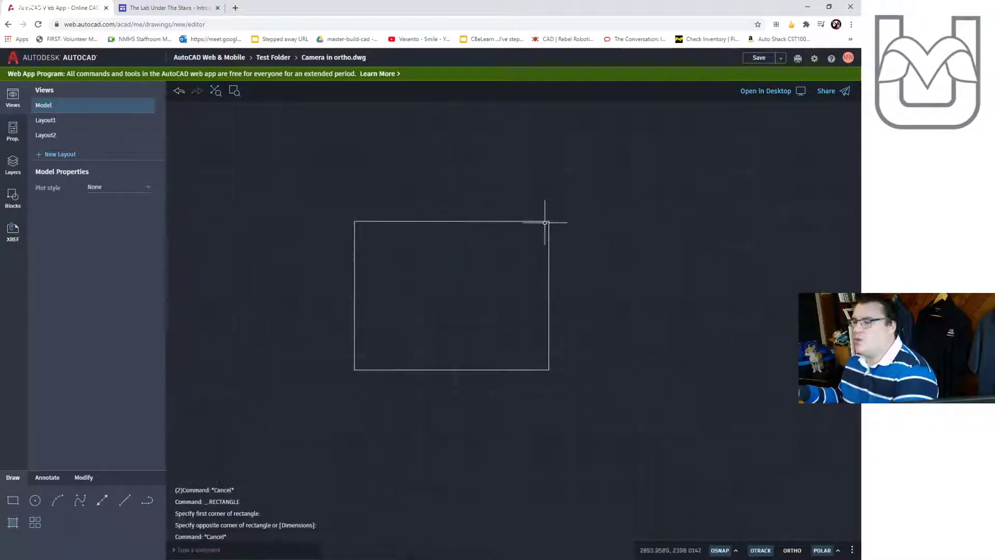
- Erase the trial rectangle from the drawing area
click(57, 500)
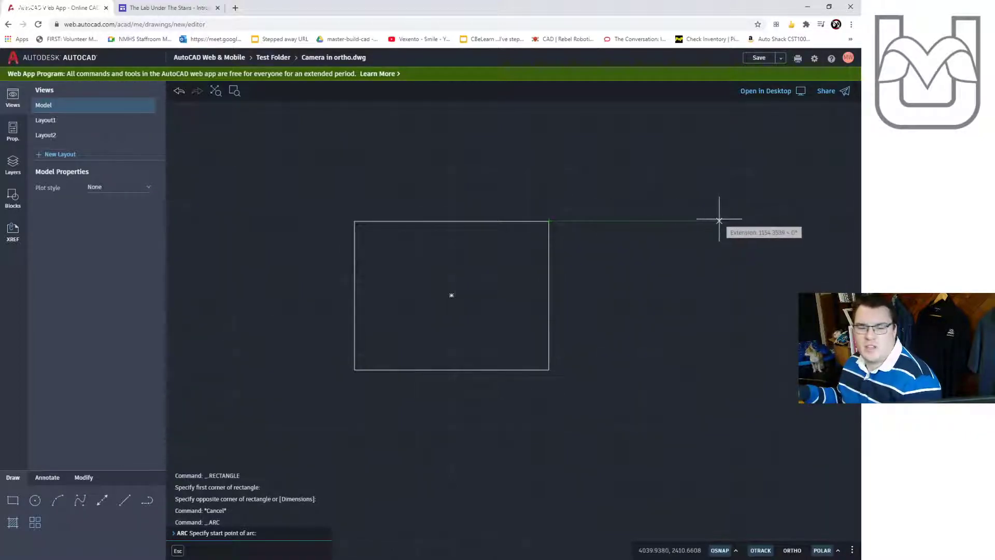
key(Escape)
key(Escape)
click(639, 293)
click(354, 194)
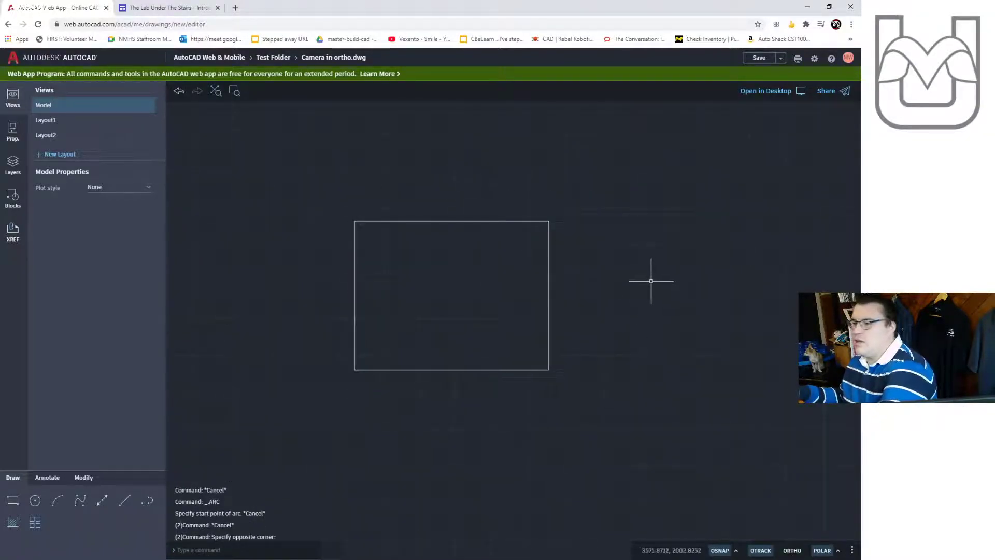
key(Delete)
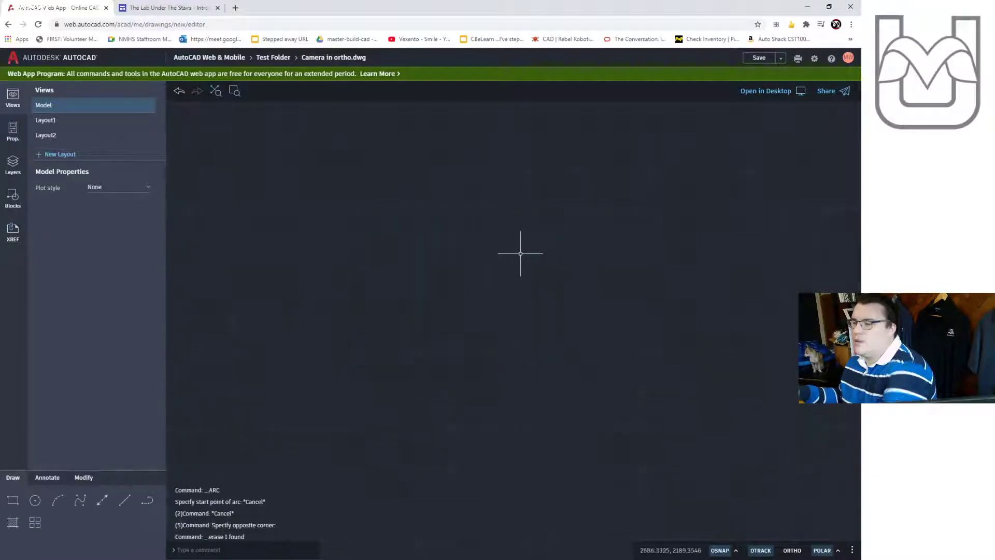
- Create a new layer named "Draw" and set its colour to cyan
click(13, 165)
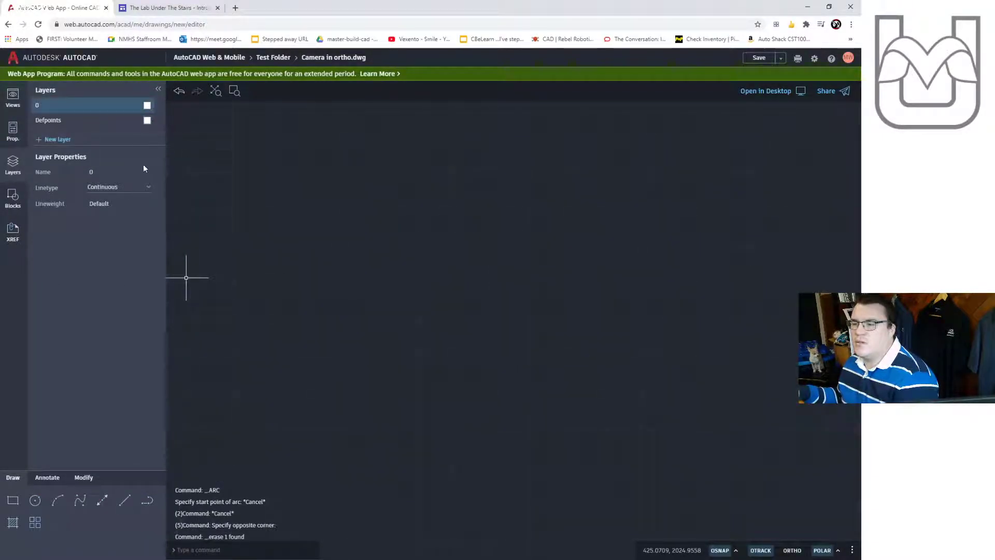
click(58, 140)
text(Draw)
key(Return)
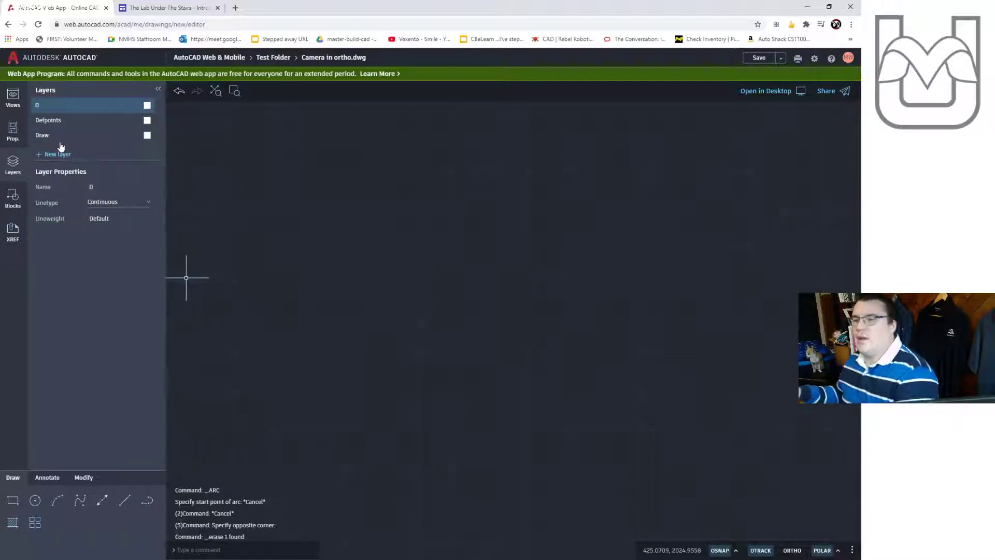
click(148, 136)
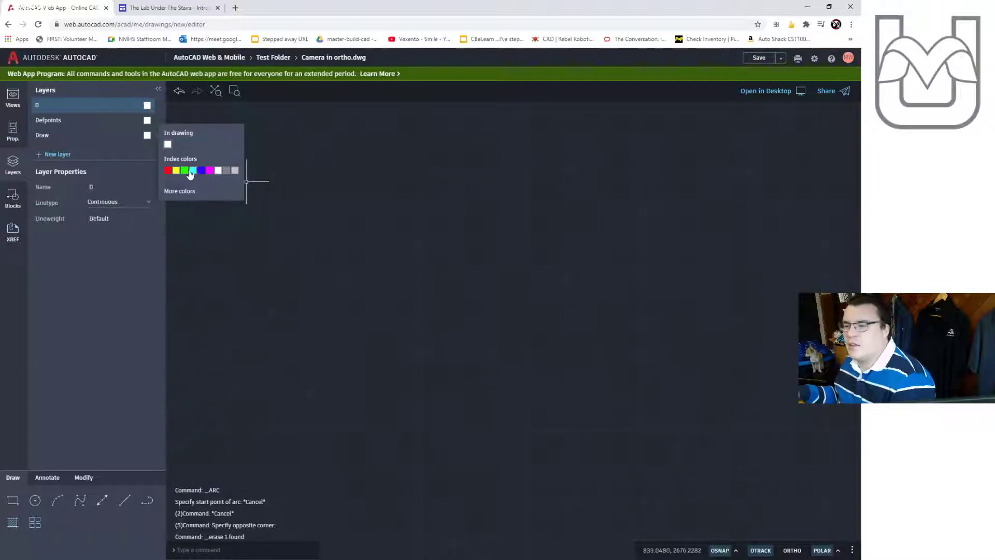
click(193, 172)
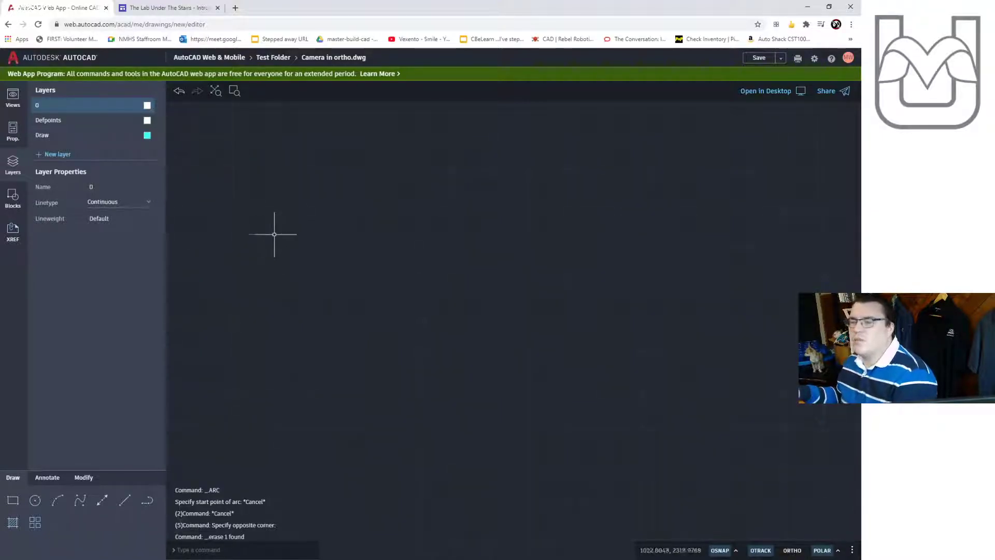
- Make the Draw layer the current layer
click(14, 502)
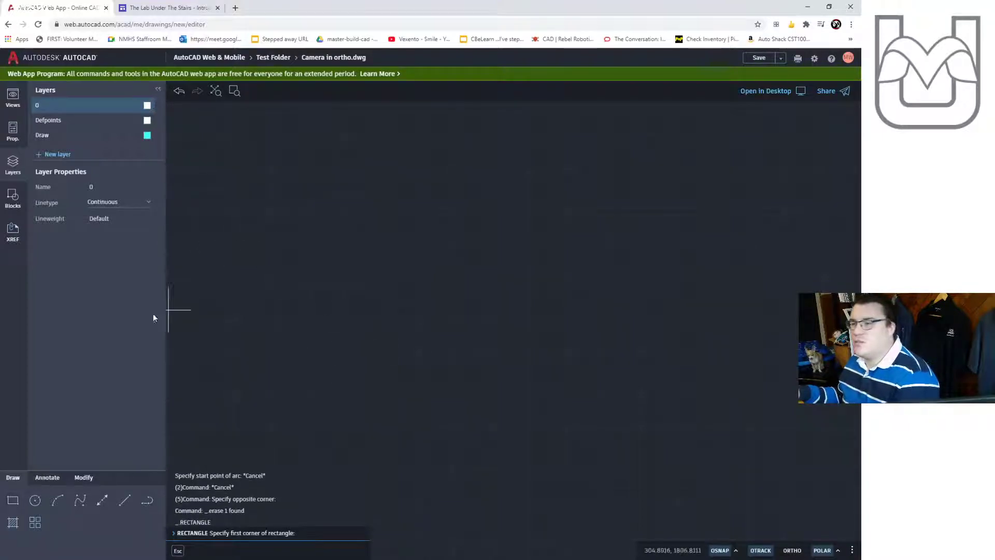
key(Escape)
key(Escape)
click(57, 135)
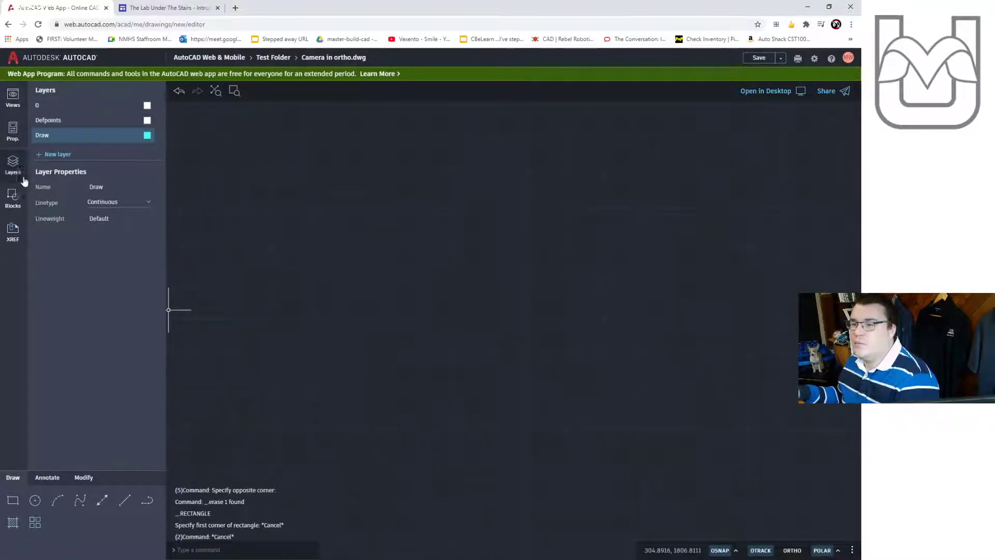
click(13, 503)
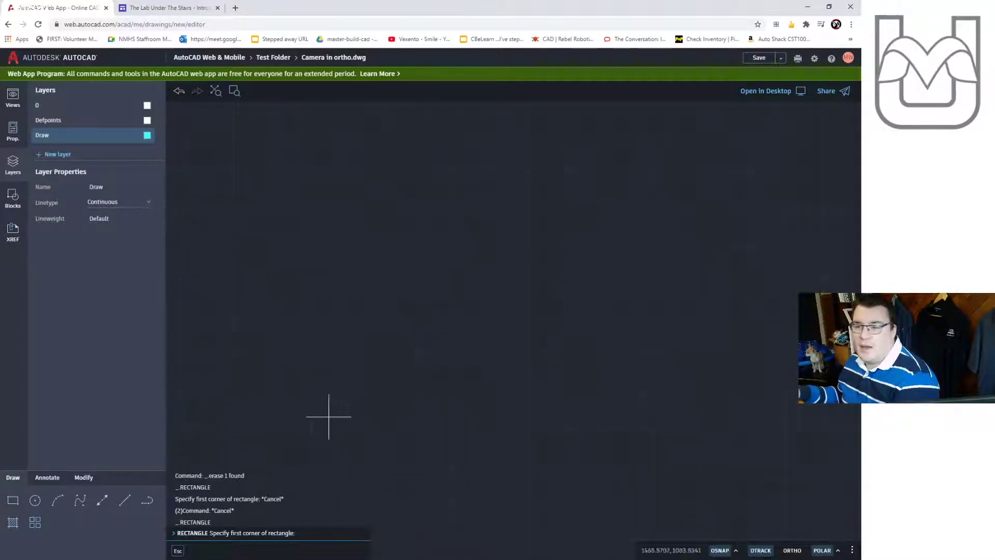
key(Escape)
key(Escape)
- Review the camera's dimensions on the assignment page and remove that page from the browser window
click(170, 6)
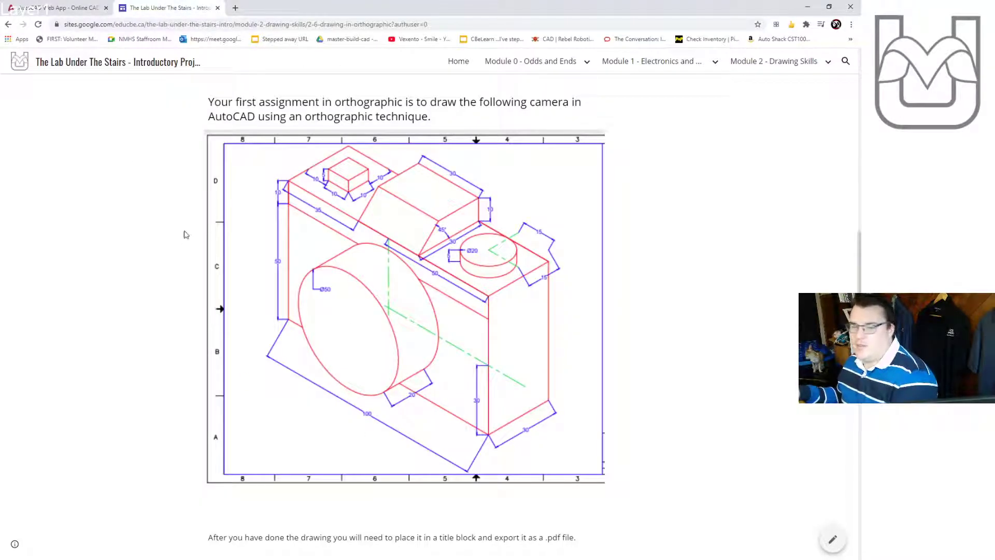
middle_click(174, 7)
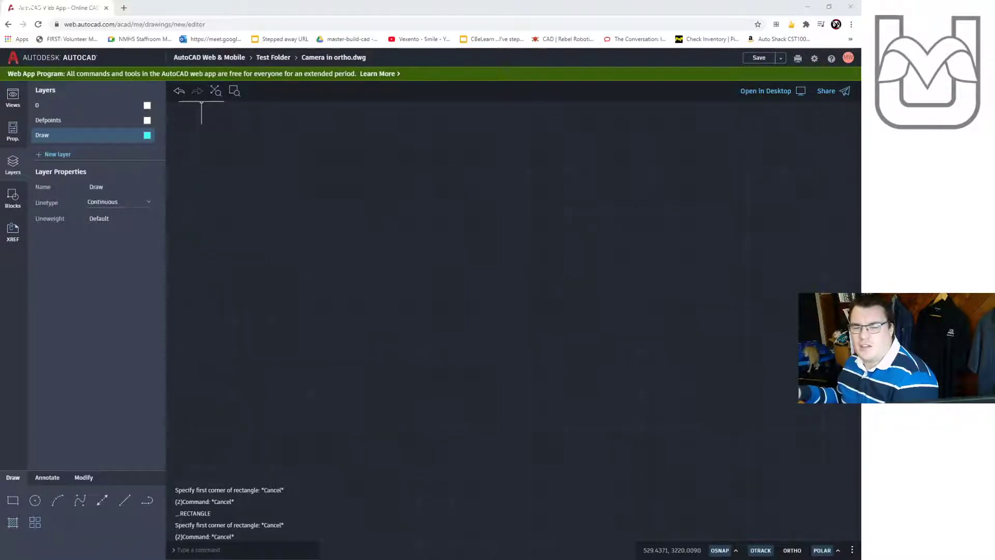
- Draw a rectangle 10 wide and 6 high on the Draw layer as the camera's front outline
click(13, 500)
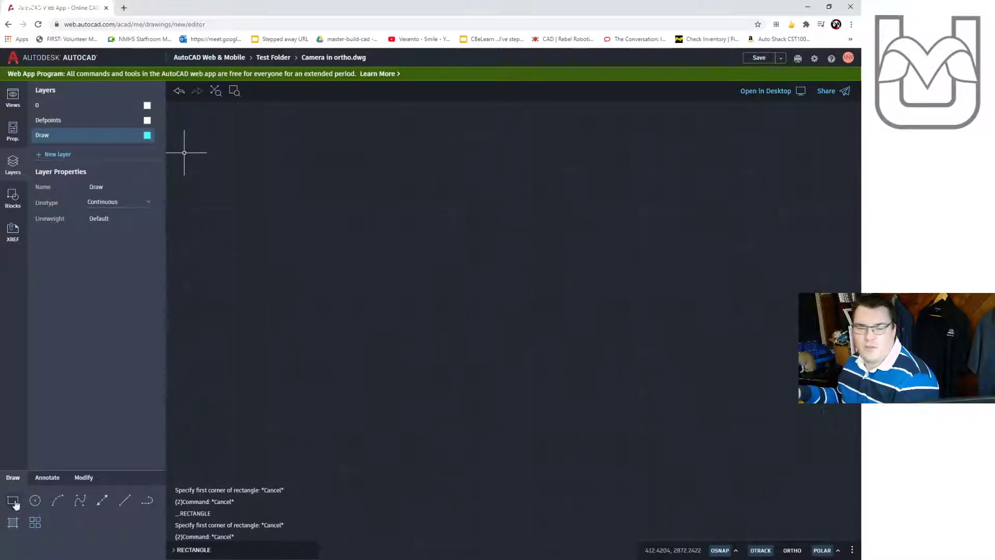
click(367, 403)
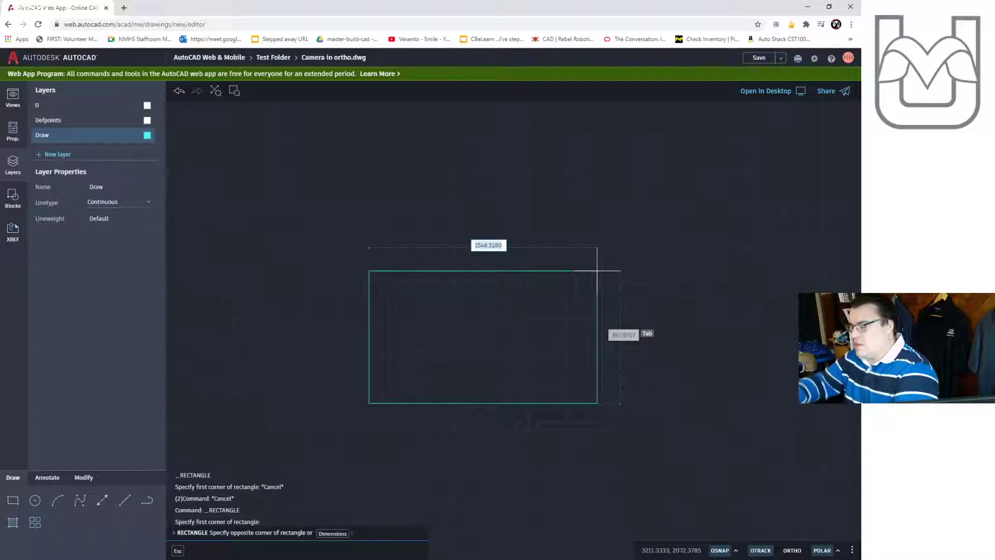
text(10)
key(Tab)
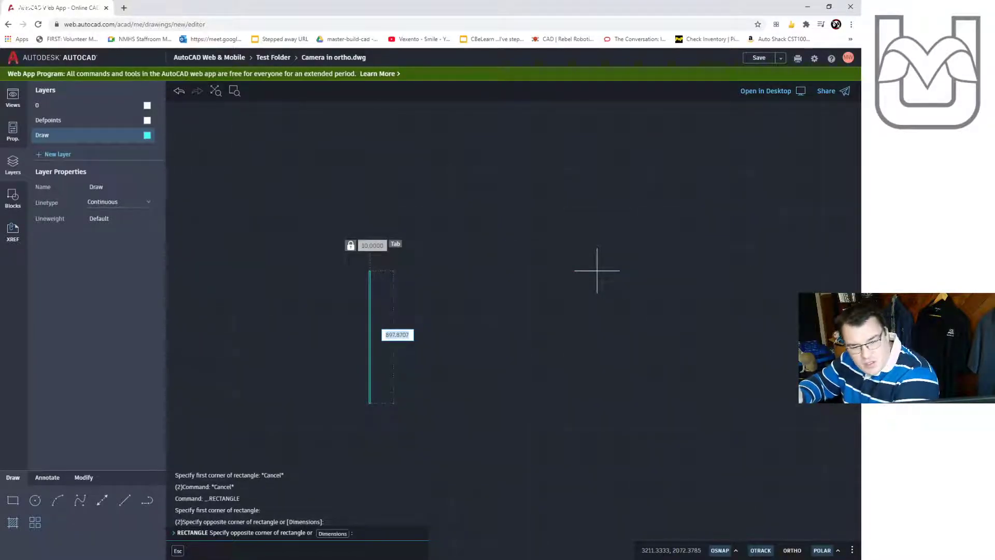
text(6)
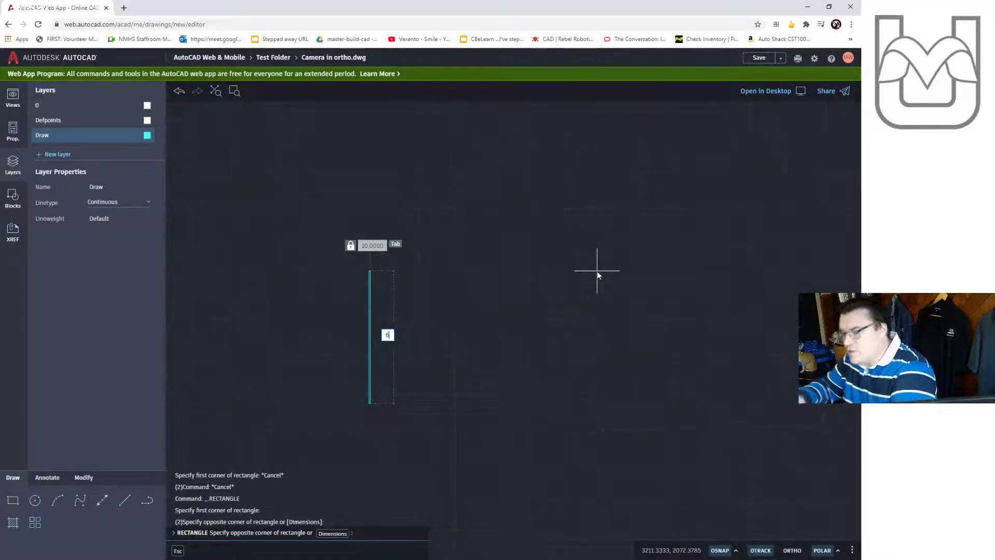
key(Return)
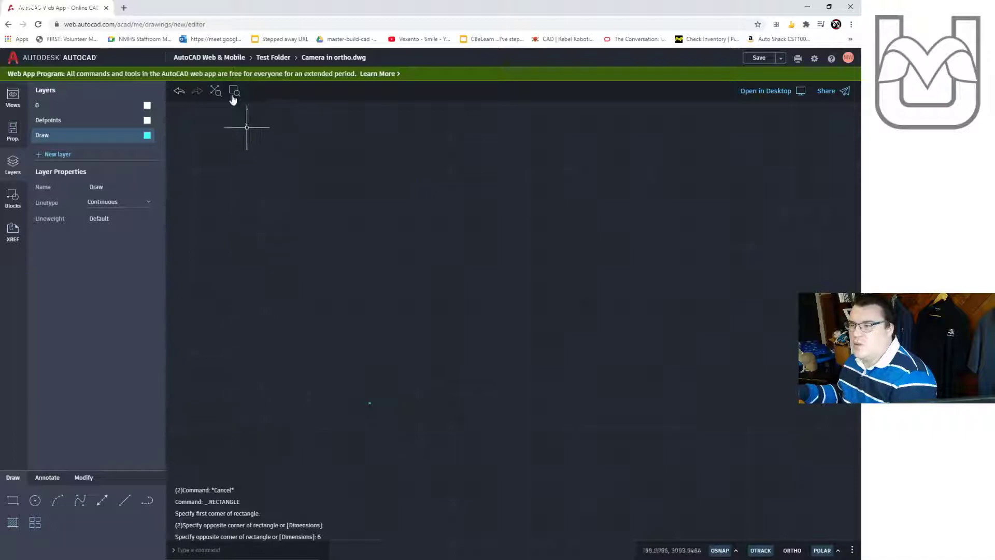
click(217, 94)
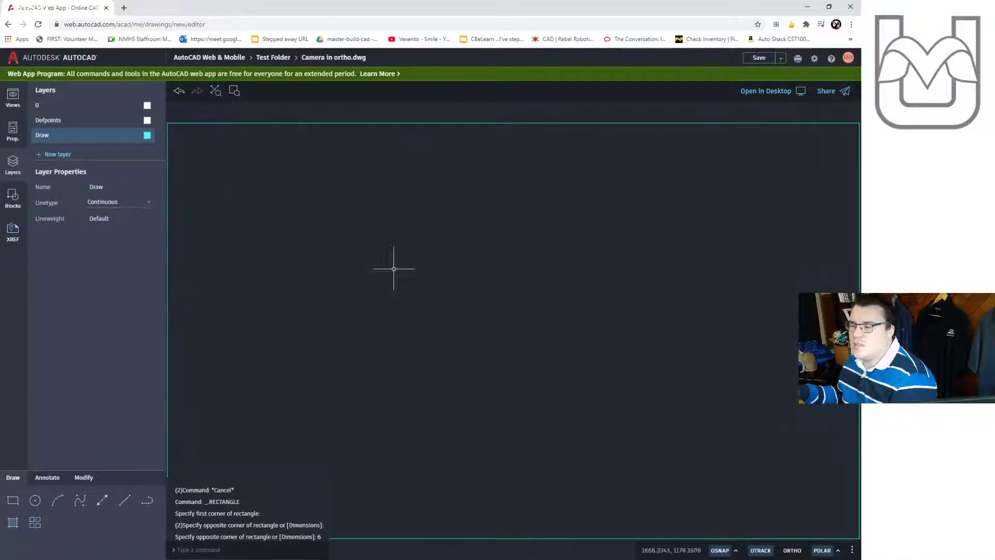
middle_drag(679, 402, 582, 384)
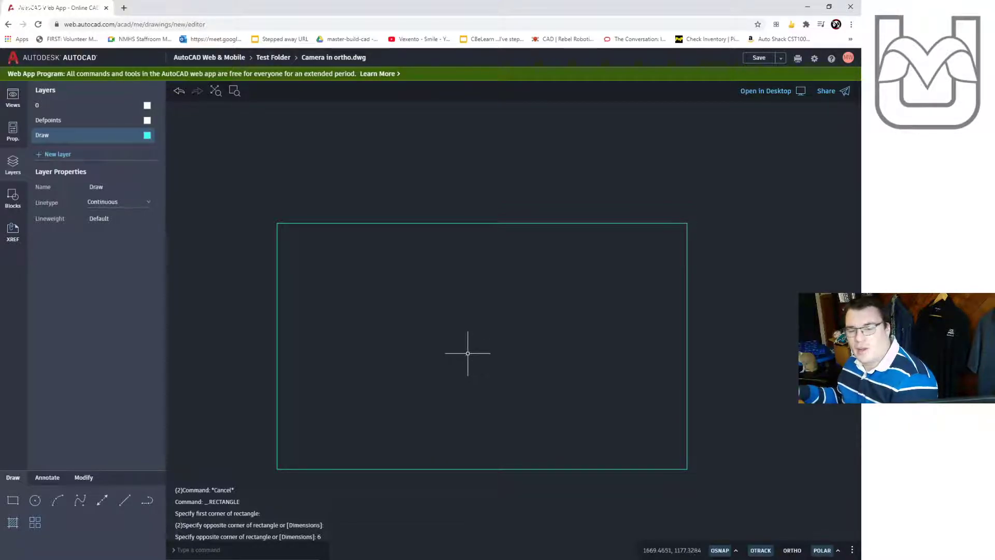
- Check the enabled object snaps and draw a circle of radius 5 centred on the rectangle's geometric center
click(736, 550)
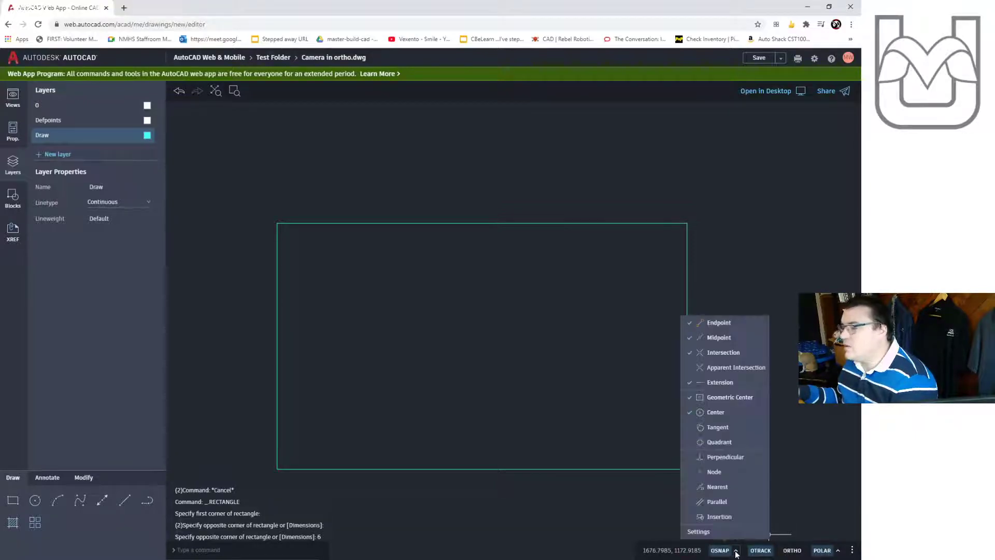
click(776, 552)
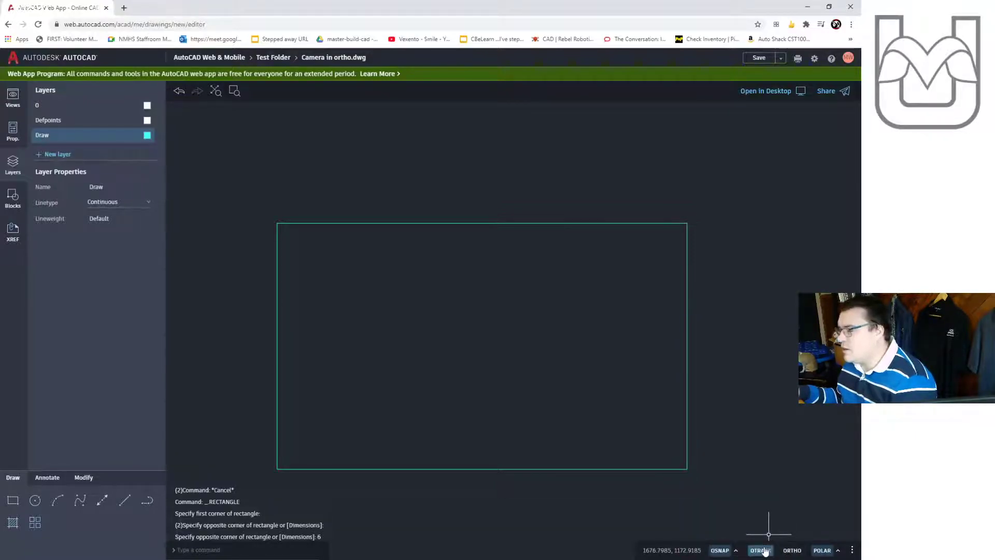
click(736, 552)
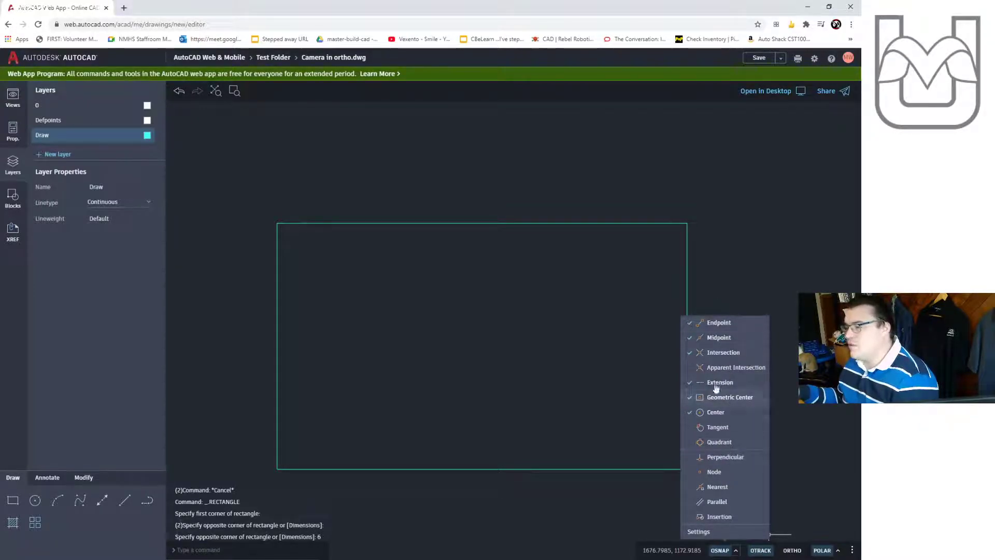
click(548, 337)
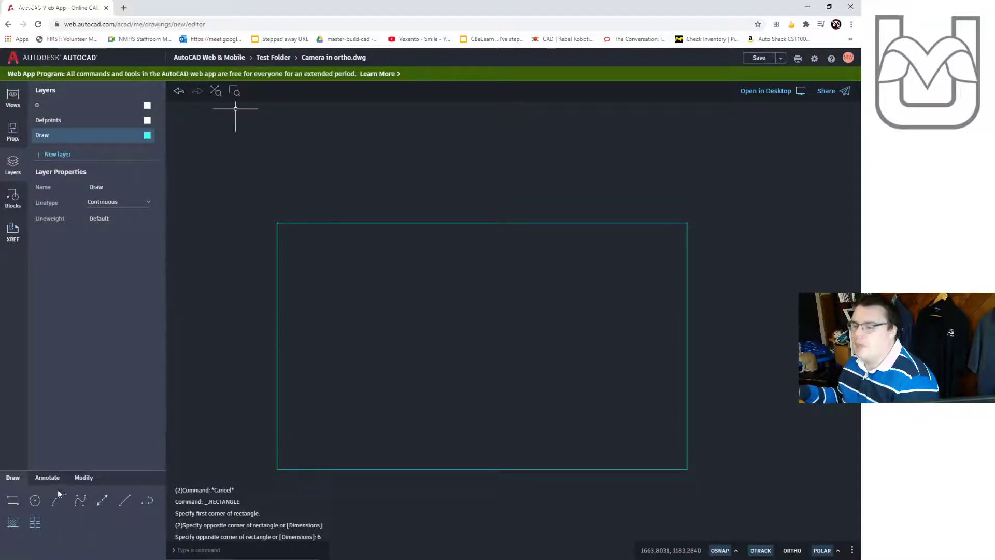
click(35, 500)
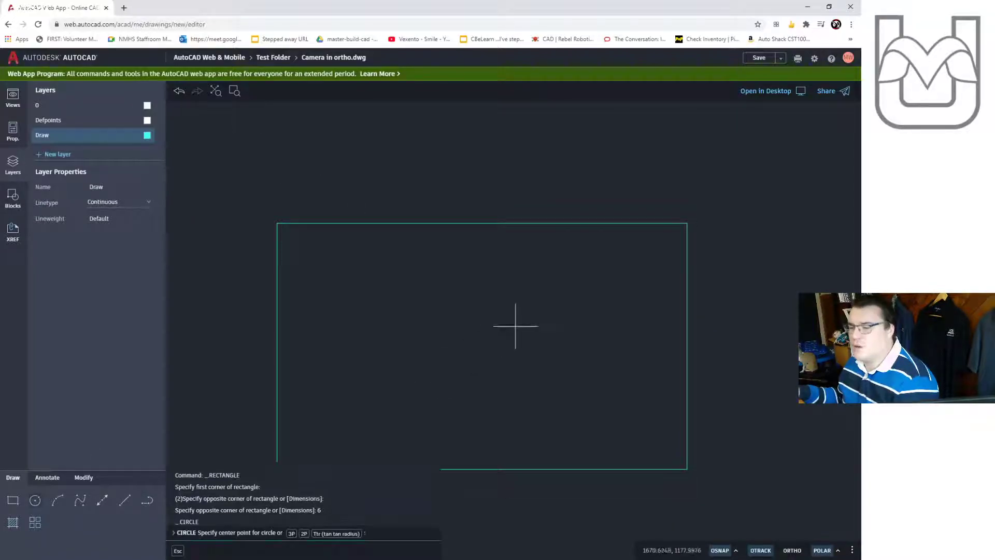
click(482, 345)
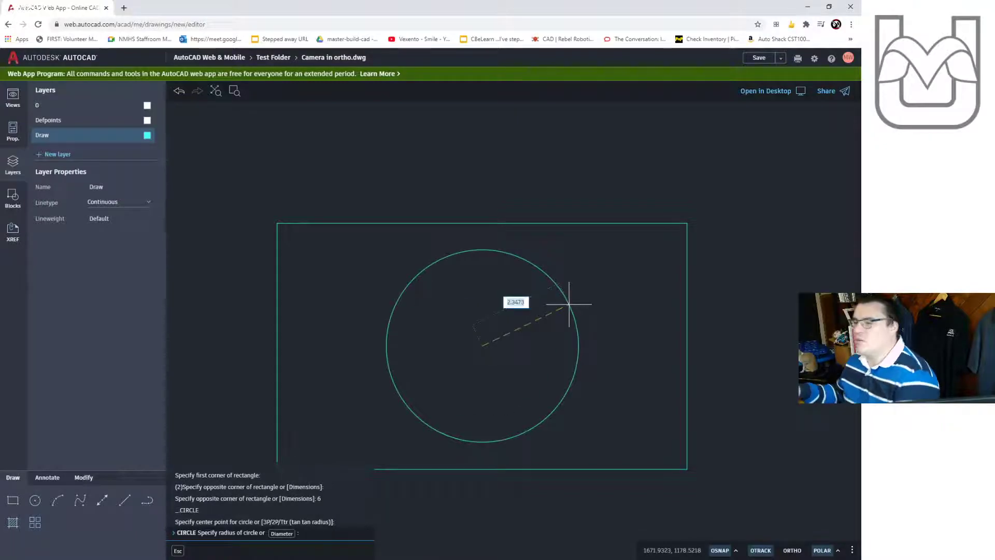
text(6)
key(BackSpace)
text(5)
key(Return)
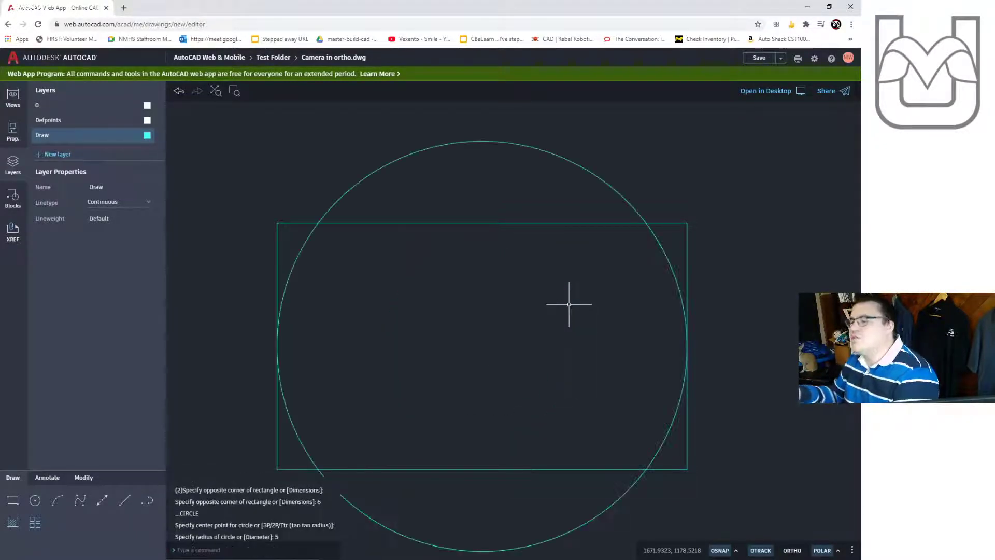
- Undo the radius 5 circle and draw a circle of diameter 5 centred on the rectangle's geometric center
key(ctrl+z)
click(35, 500)
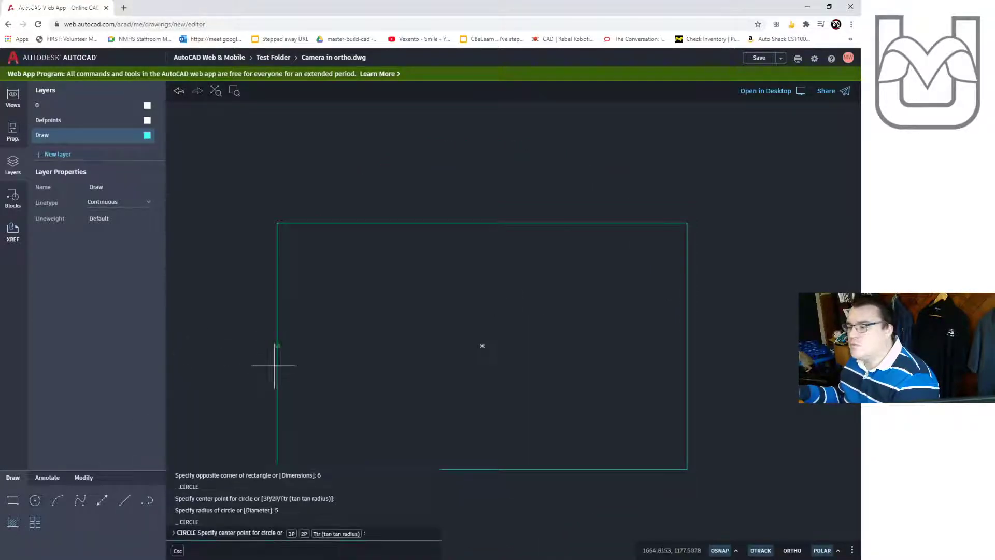
click(482, 345)
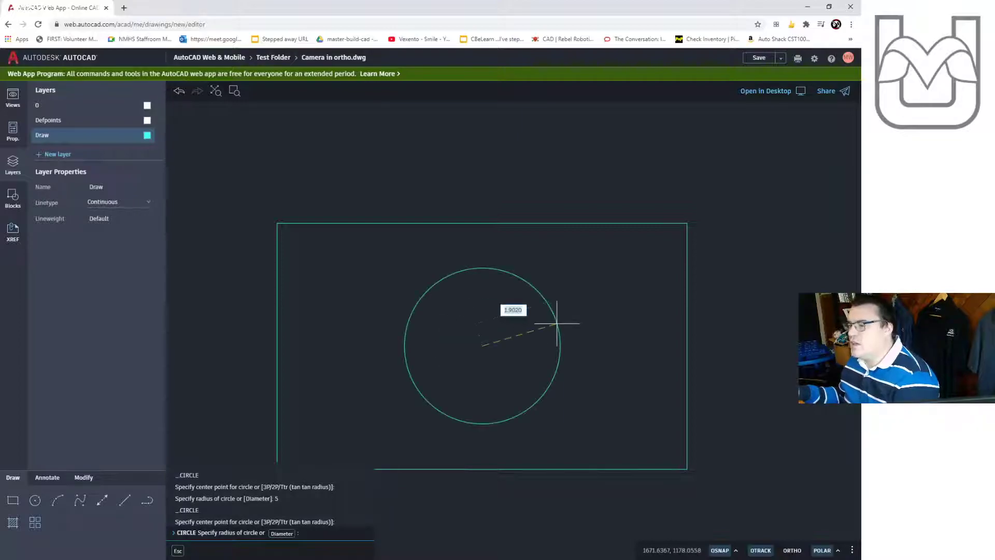
click(281, 533)
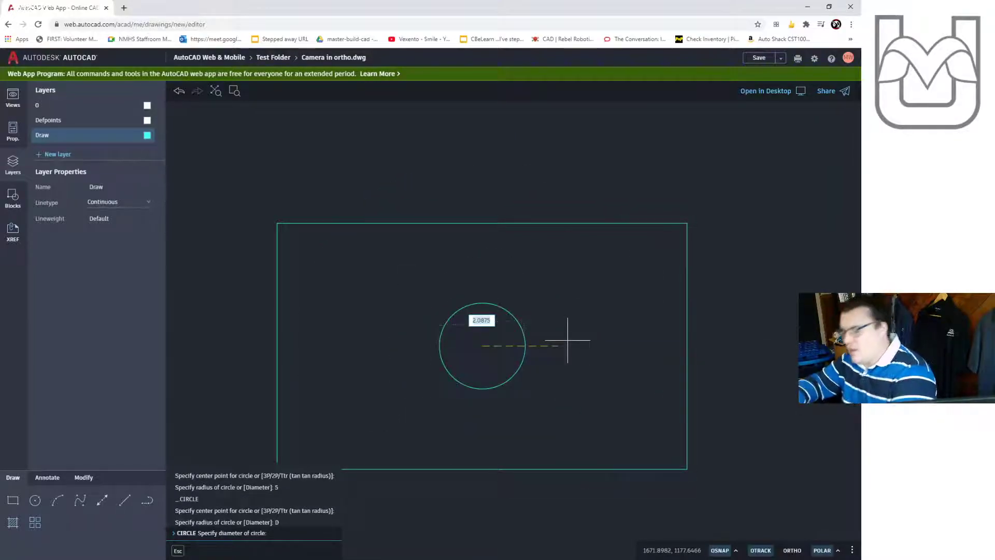
key(Return)
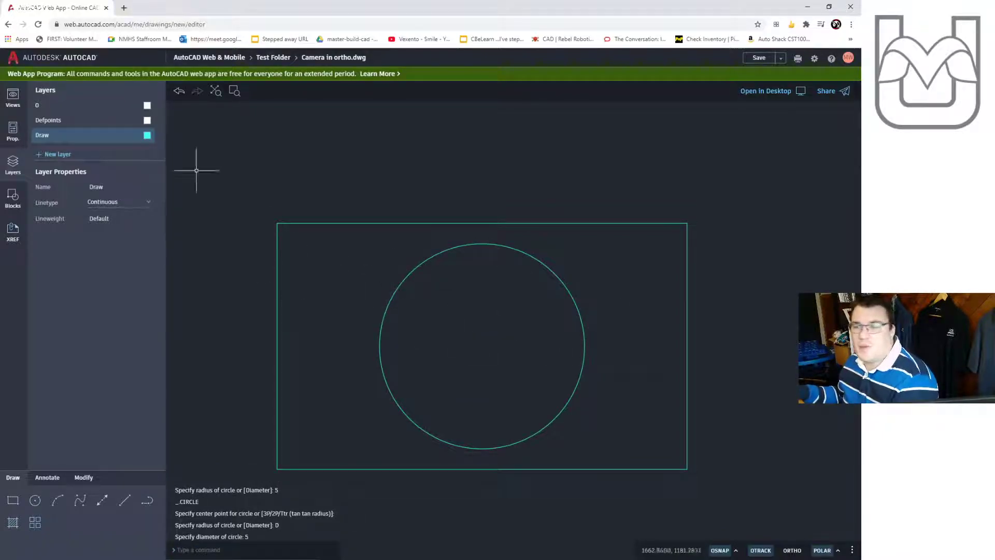
- Draw a line from the rectangle's upper-left corner down 1 along the edge, continuing horizontally across to the right edge
click(63, 499)
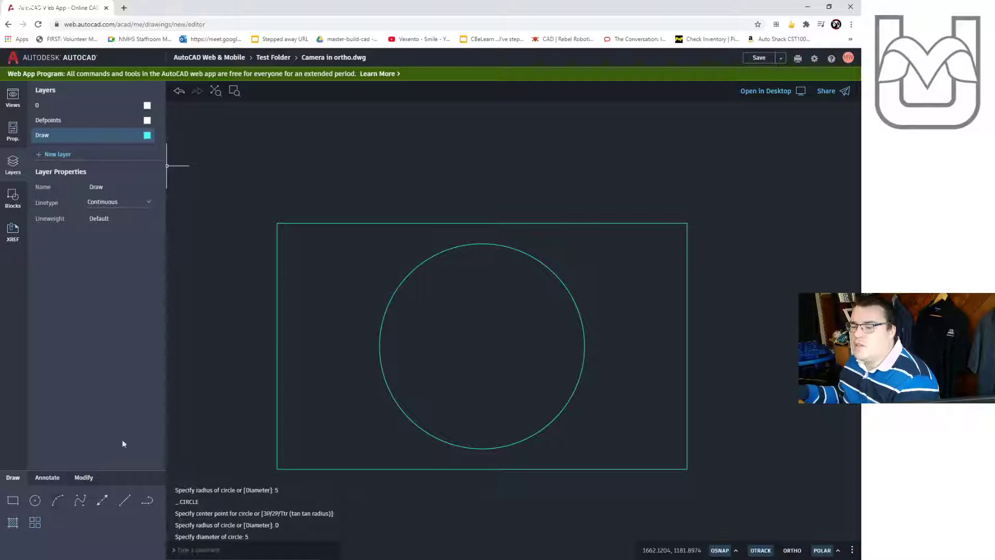
click(122, 505)
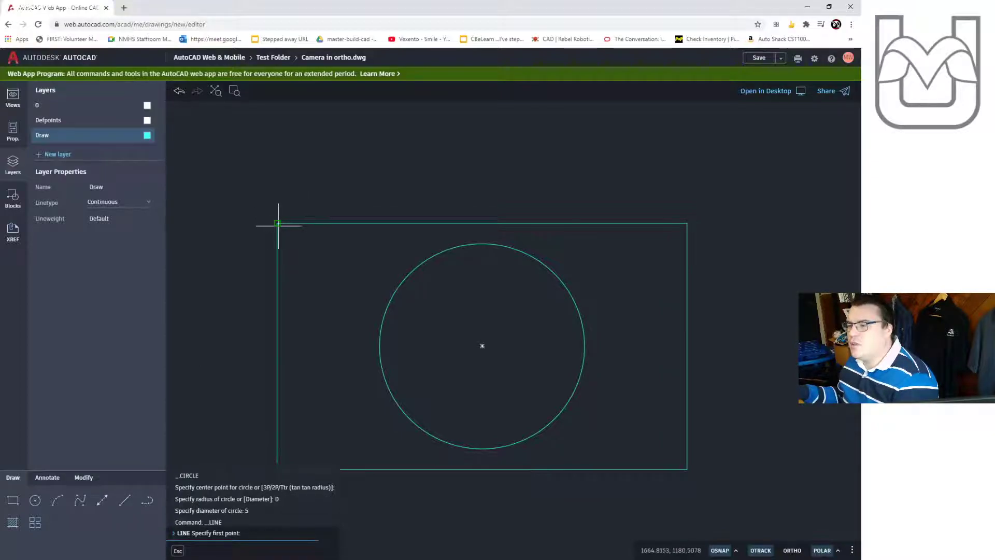
click(277, 223)
text(1)
key(Return)
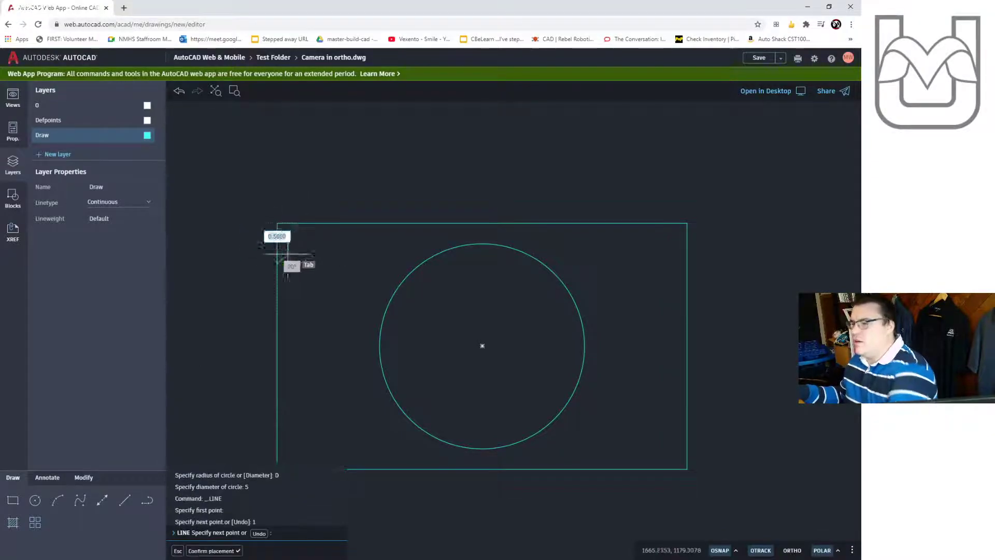
click(687, 263)
key(Escape)
key(Escape)
key(Escape)
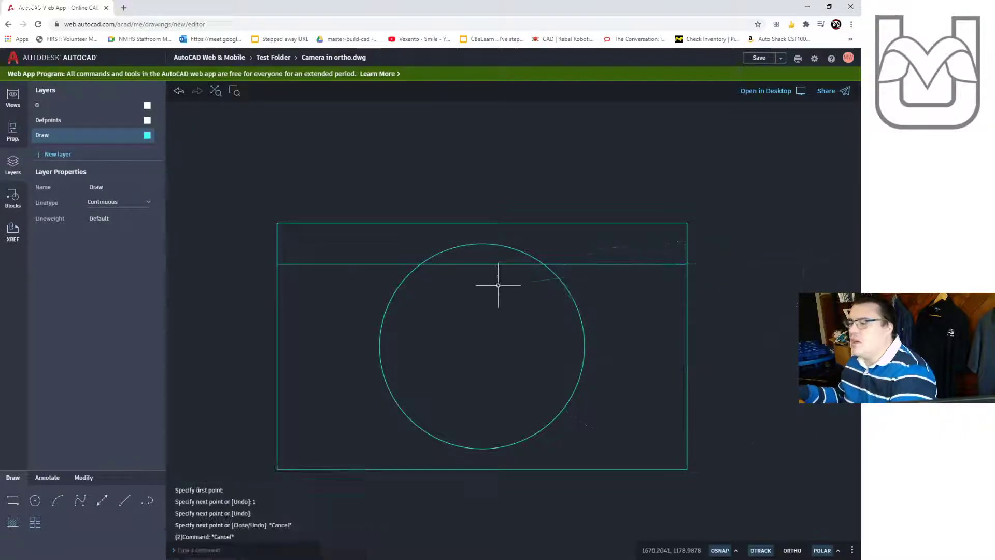
- Delete the short vertical line over the left edge and trim the horizontal line's portion inside the circle
click(276, 223)
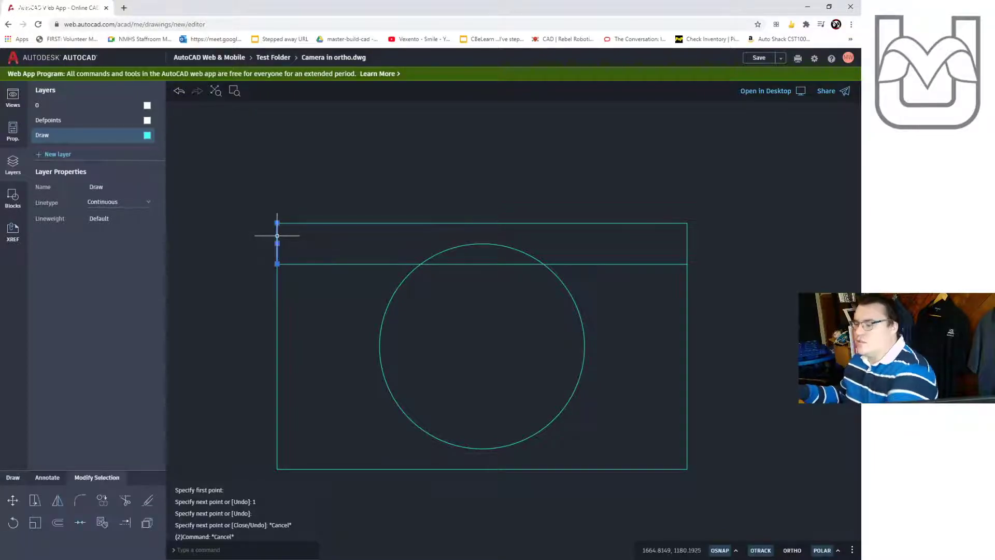
key(Delete)
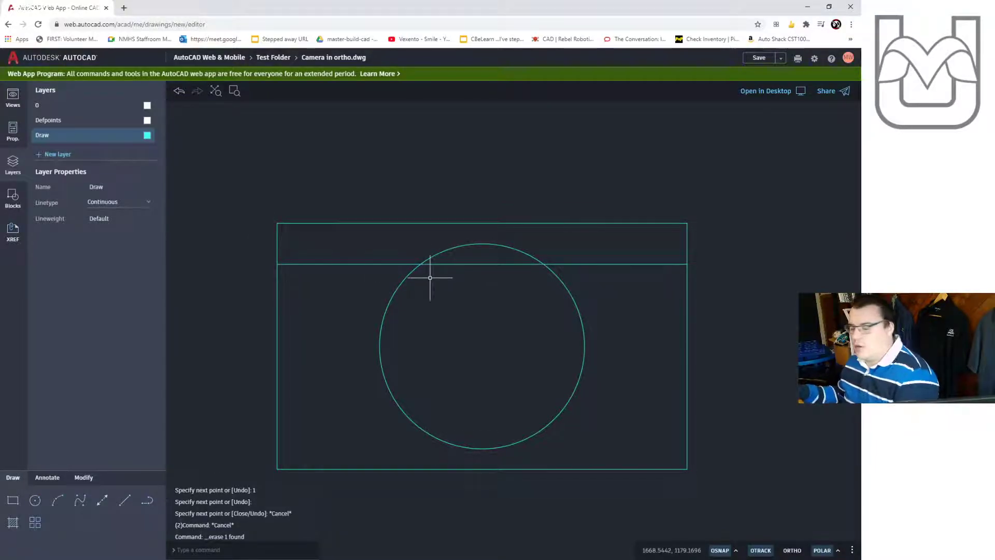
text(trim)
key(Return)
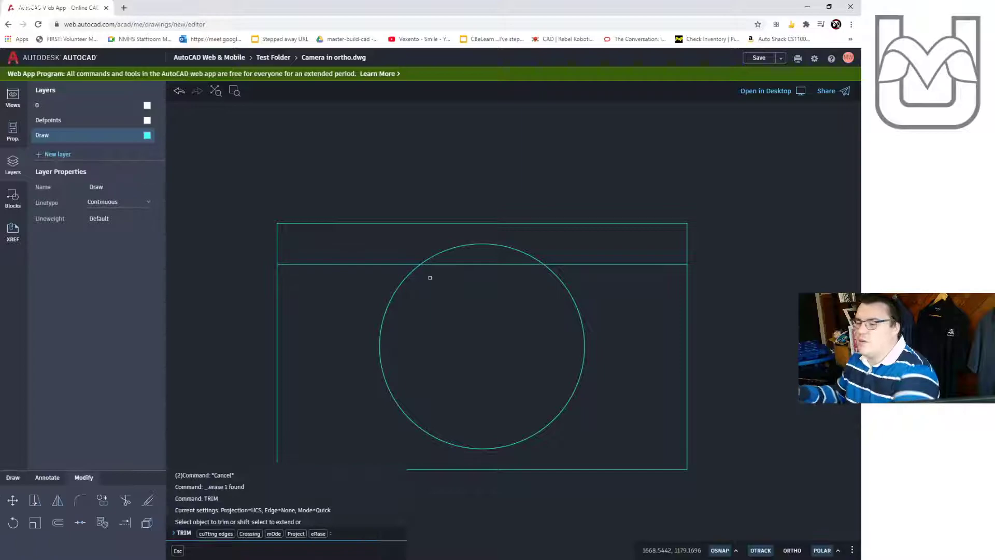
click(490, 262)
key(Escape)
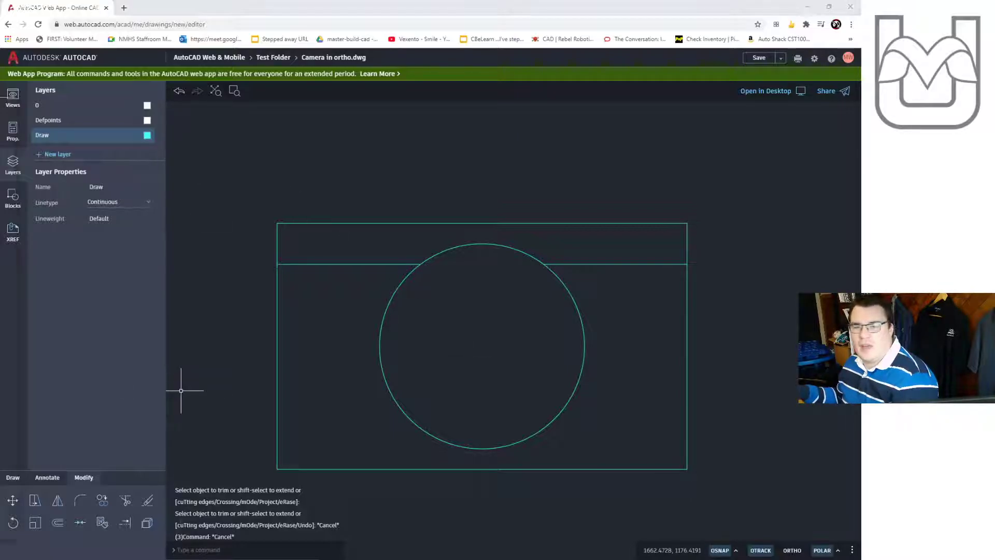
- Check the camera's dimensions on the assignment page and draw a line 1 long rightward along the top edge from the body's upper-left corner
key(alt+Tab)
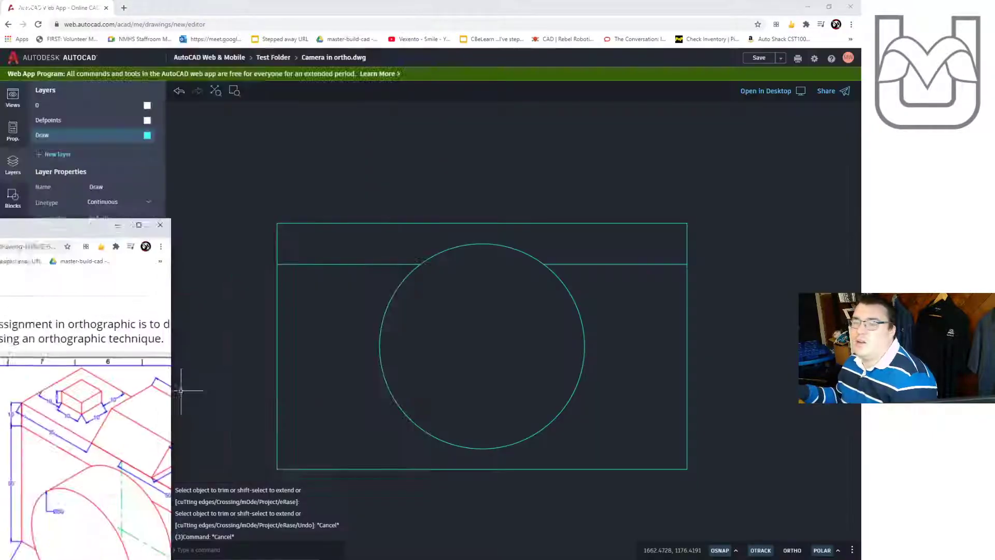
key(alt+Tab)
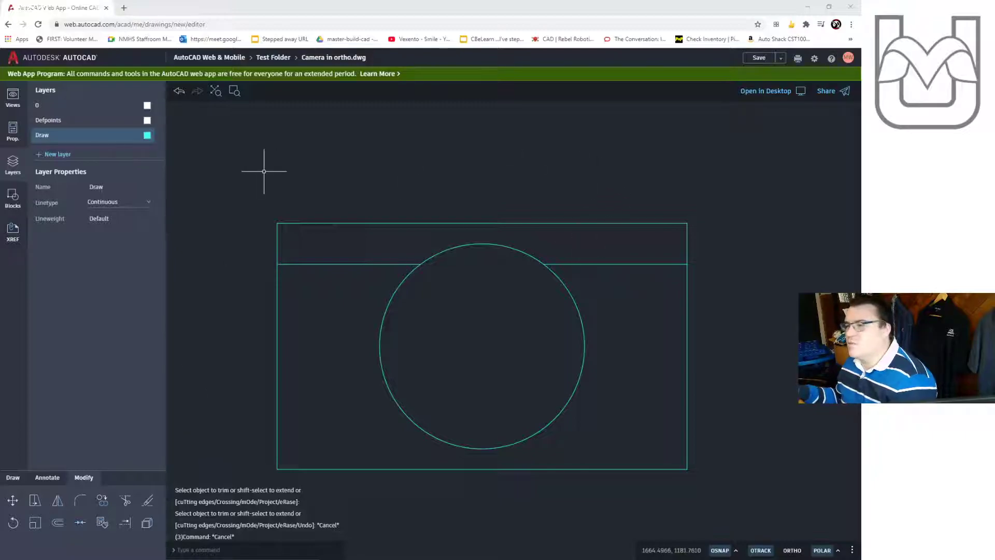
click(15, 478)
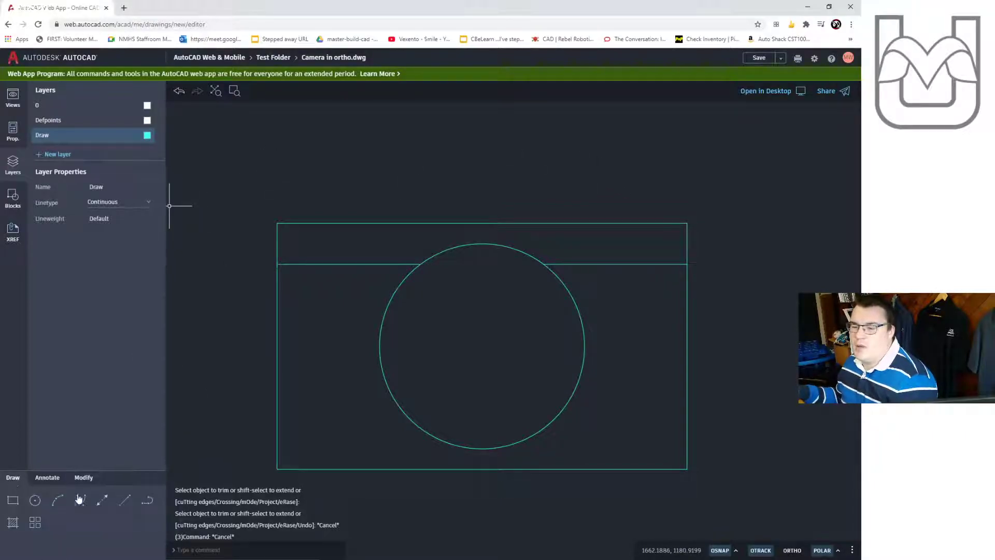
text(l)
key(Return)
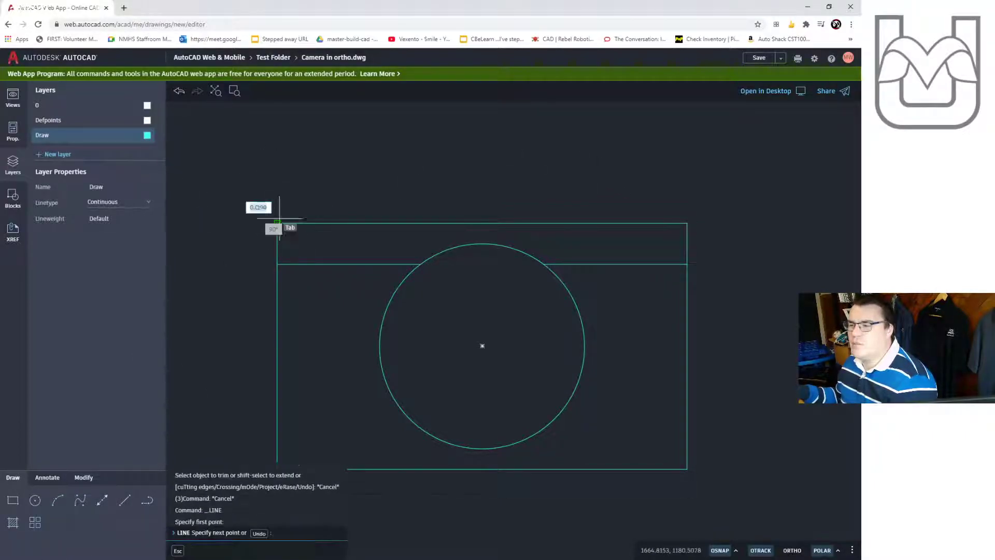
click(277, 223)
text(1)
key(Return)
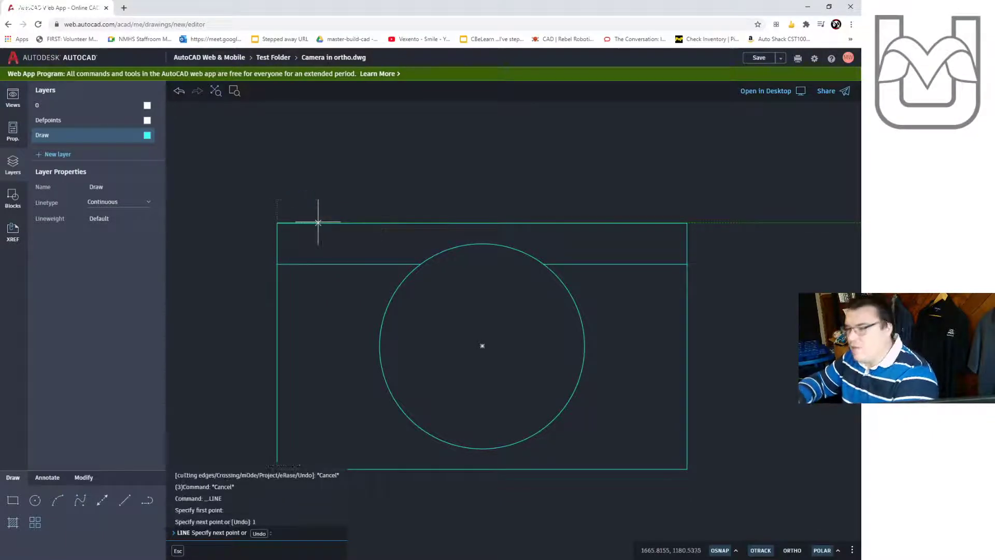
text(180)
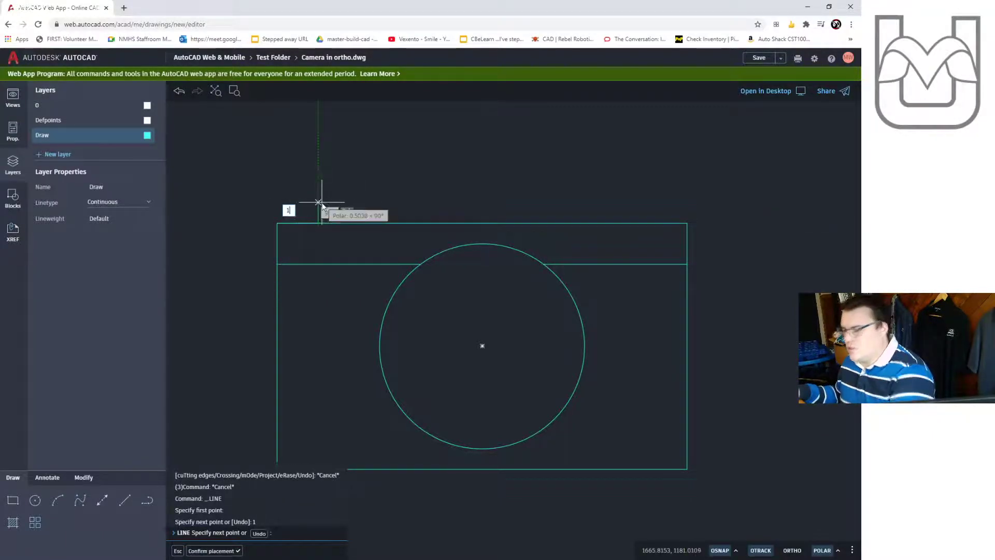
key(Return)
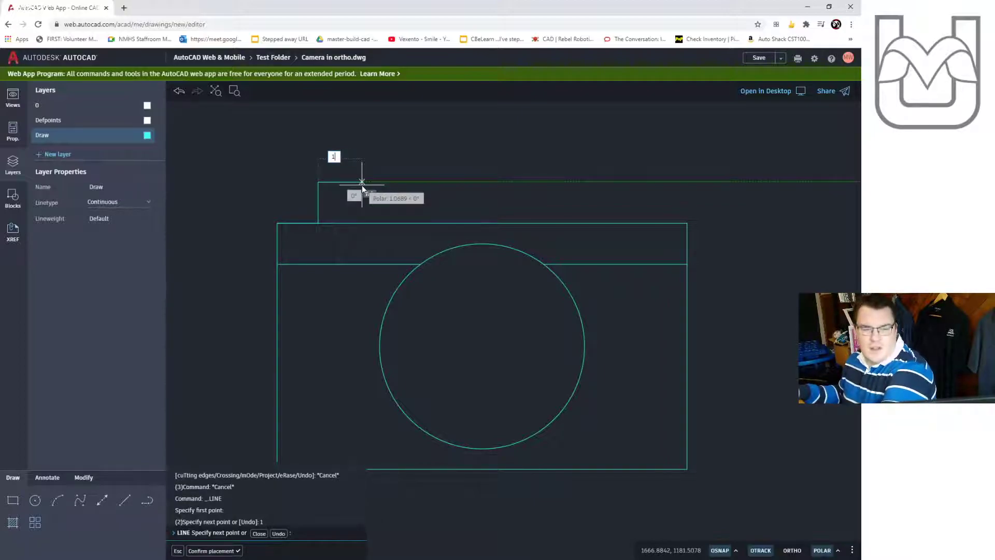
key(Escape)
key(Escape)
key(Escape)
click(320, 200)
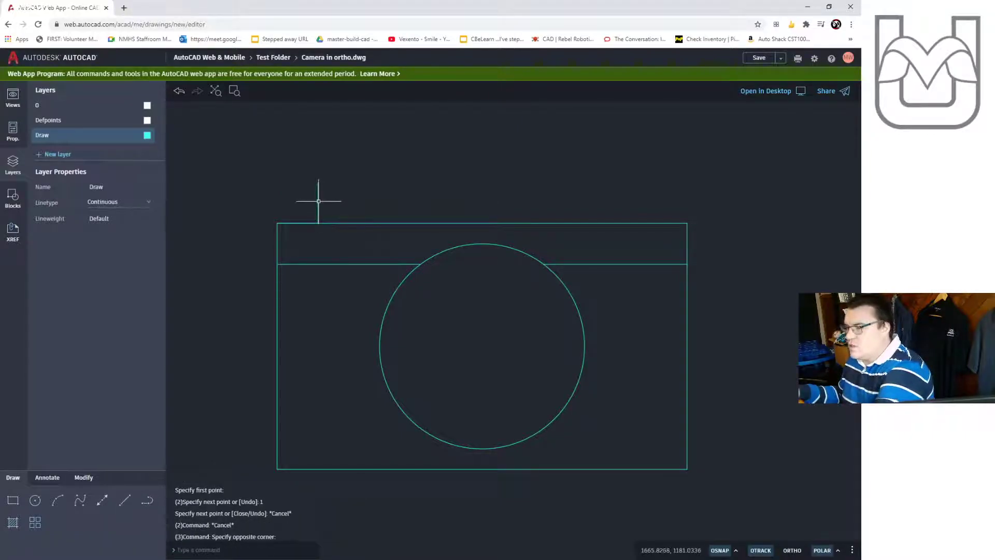
double_click(318, 202)
key(Delete)
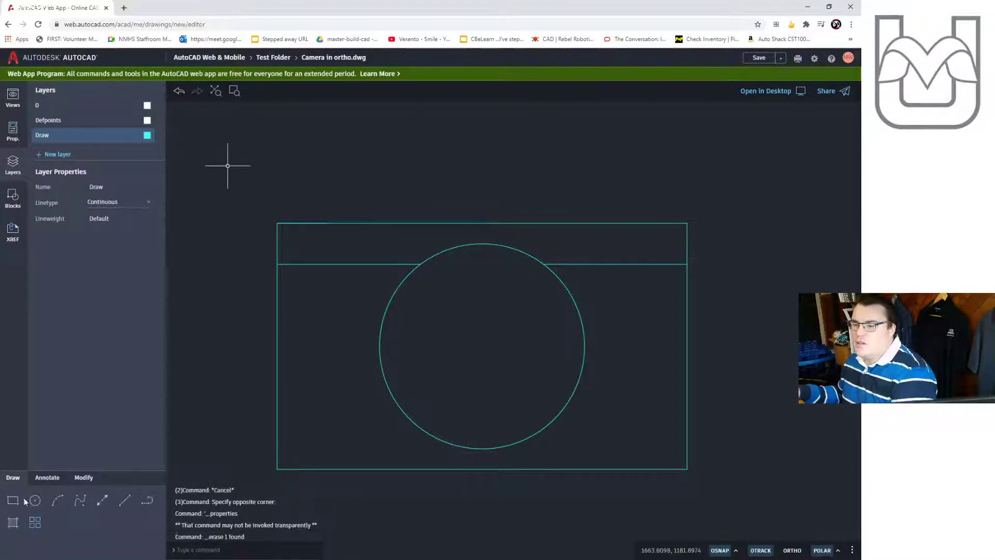
- Draw a block 0.5 high and 1 wide on the body's top edge, starting at the end of the 1-long line
click(133, 496)
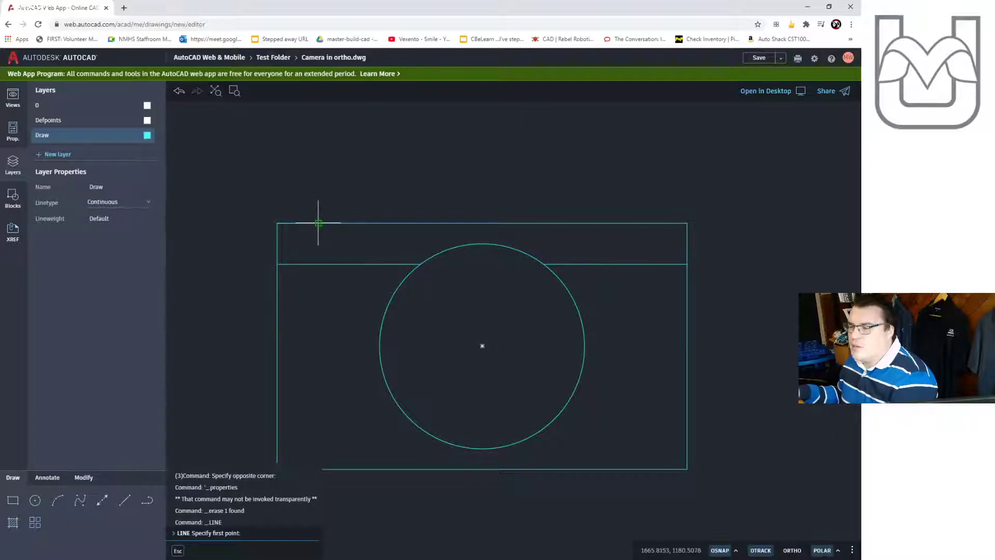
click(317, 222)
text(0.5)
key(Return)
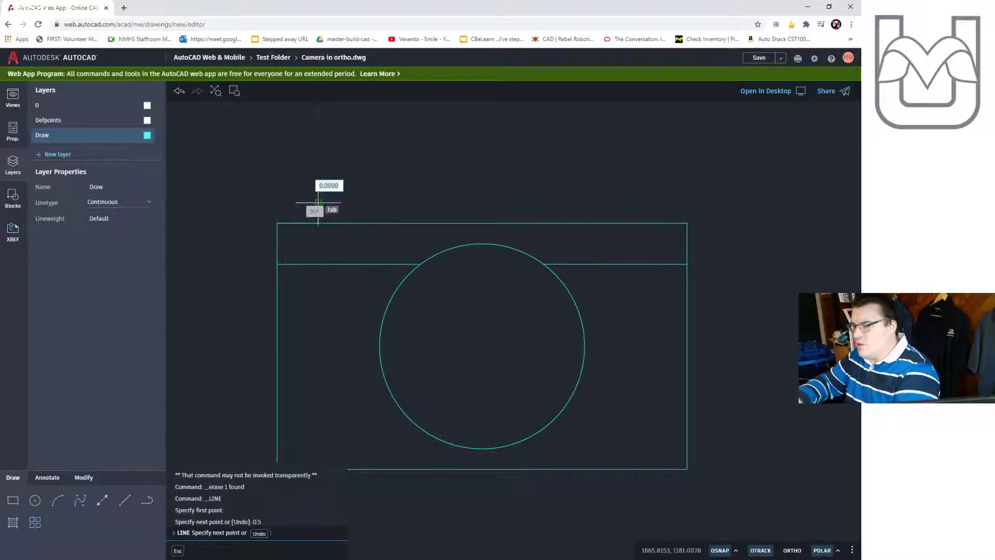
text(1)
key(Return)
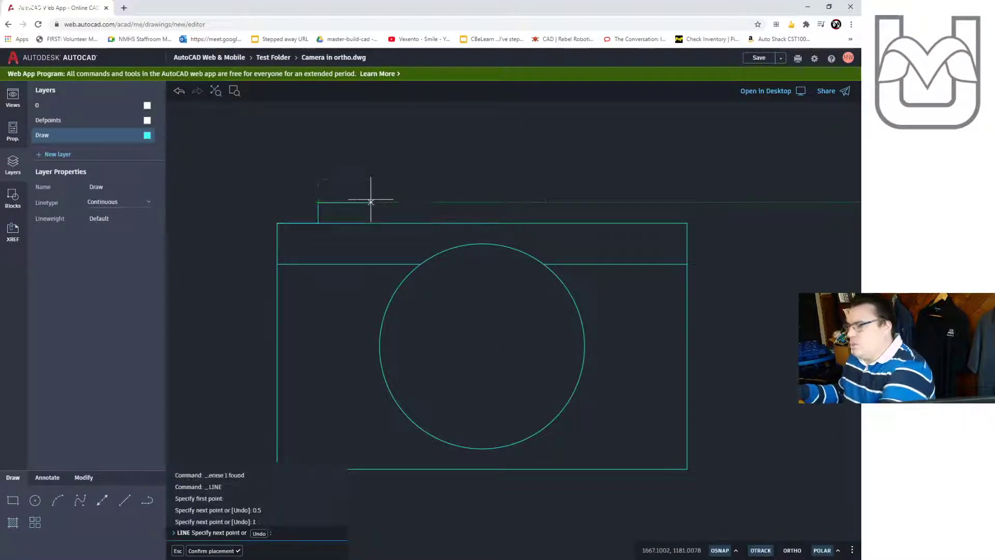
key(Escape)
key(Escape)
- Draw a line 3.5 along the top edge from the body's upper-left corner, then outline a block 1 high and 3 wide there
key(Return)
click(277, 223)
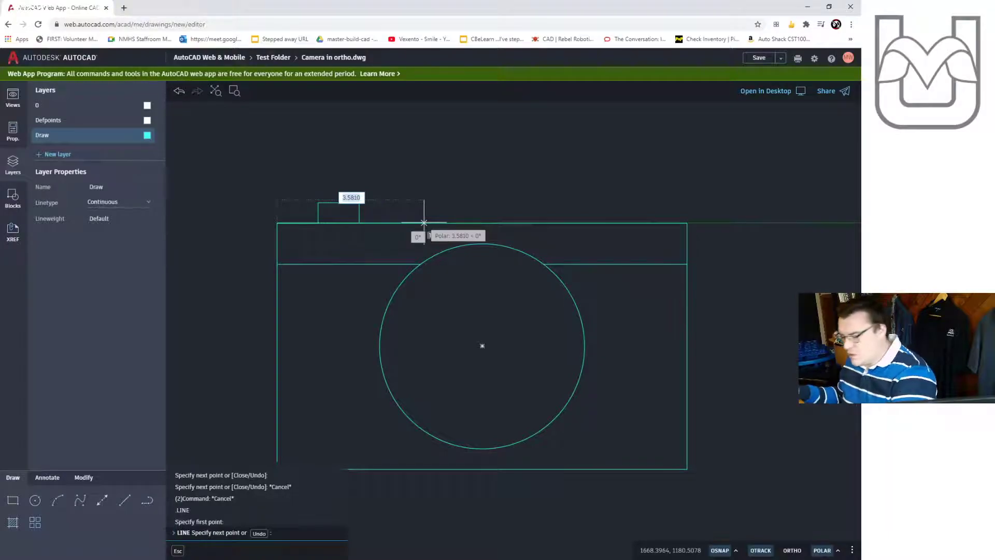
text(3.5)
key(Return)
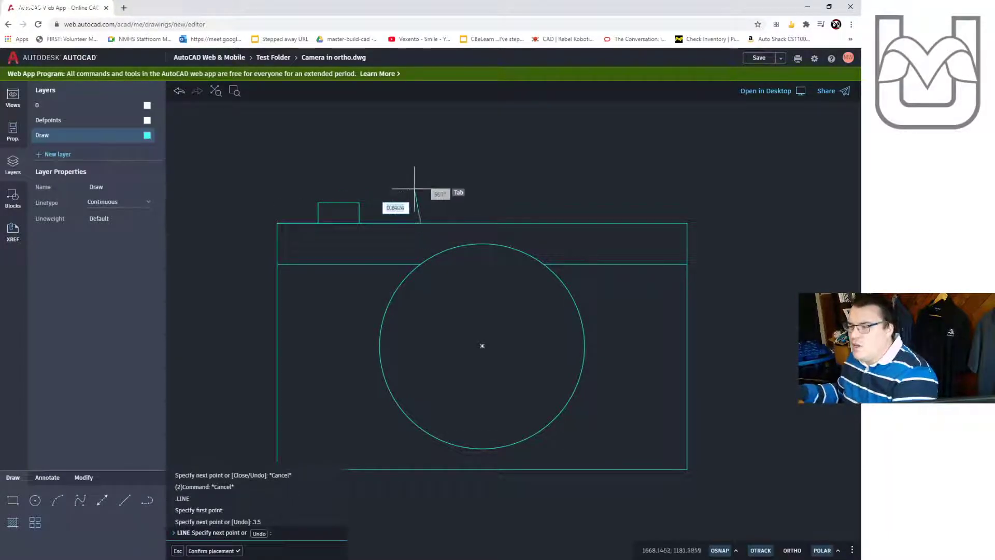
text(1)
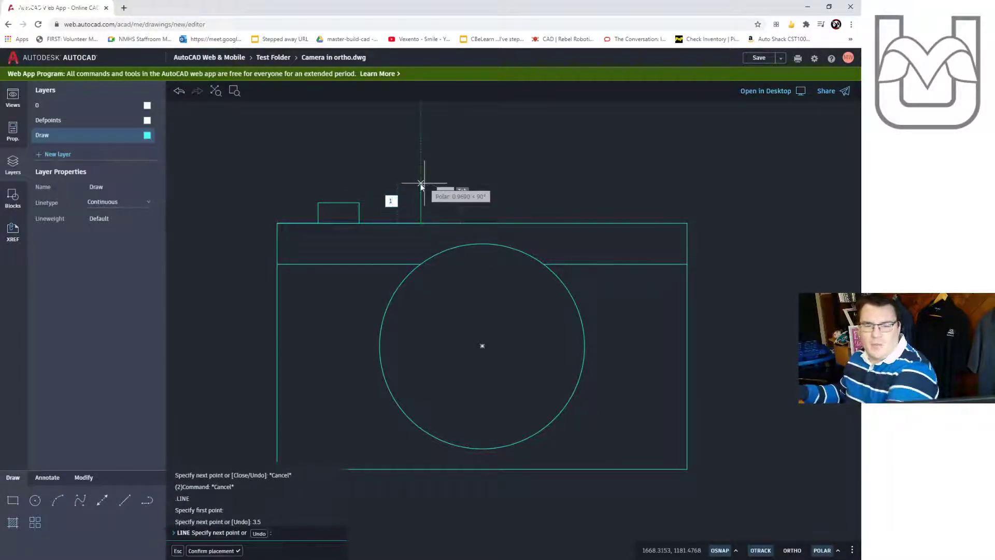
key(Return)
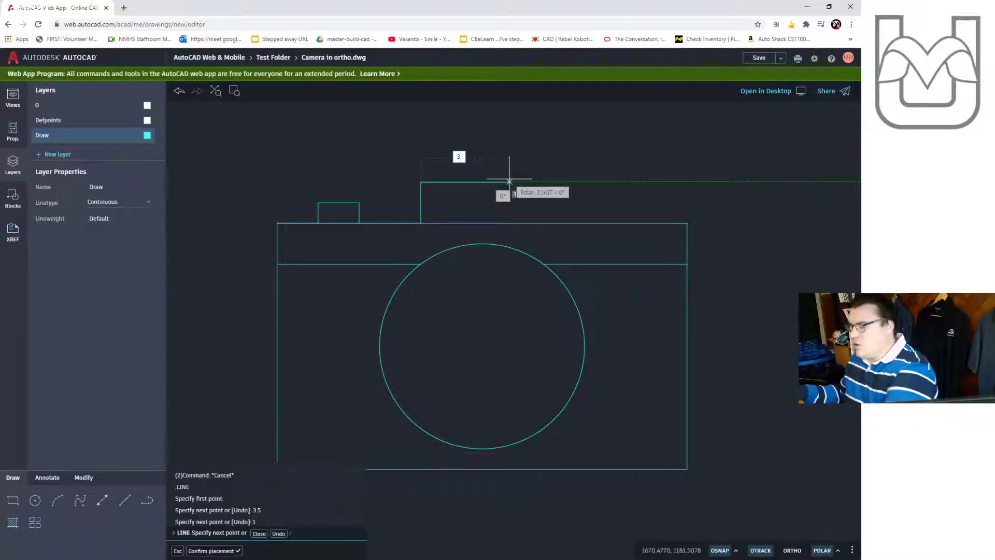
text(3)
key(Return)
click(543, 223)
key(Escape)
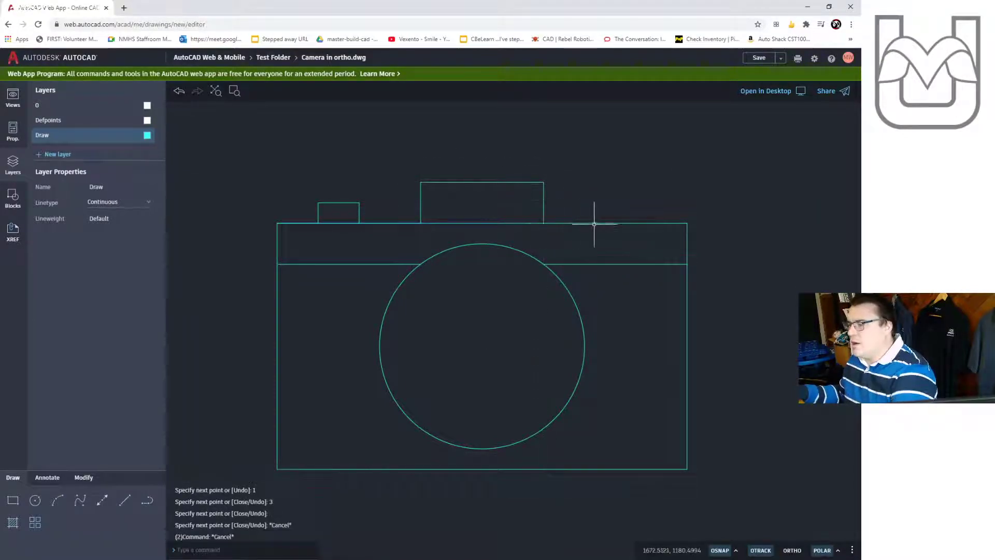
- Draw a line 1.5 leftward along the top edge from the body's upper-right corner, then outline a block 0.5 high and 1 wide
click(143, 508)
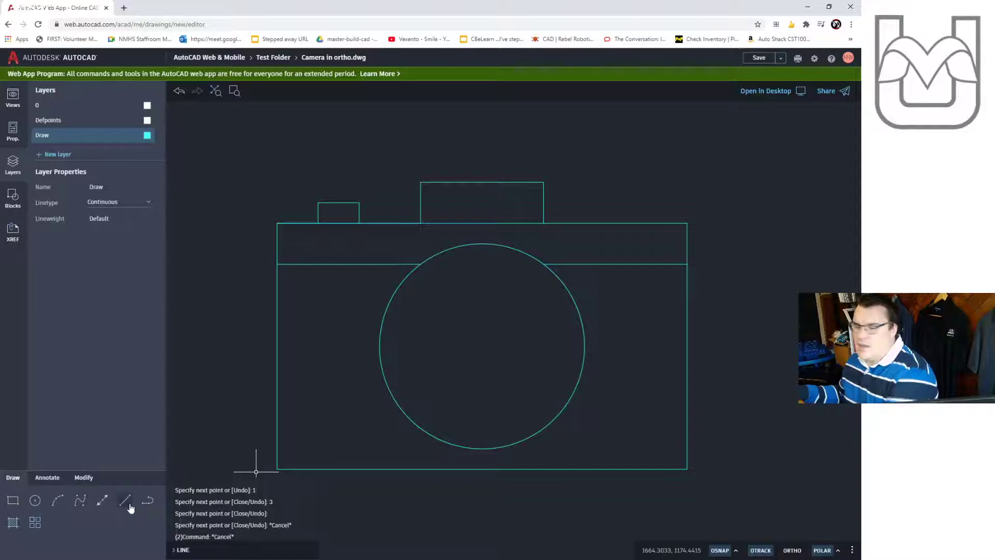
click(130, 505)
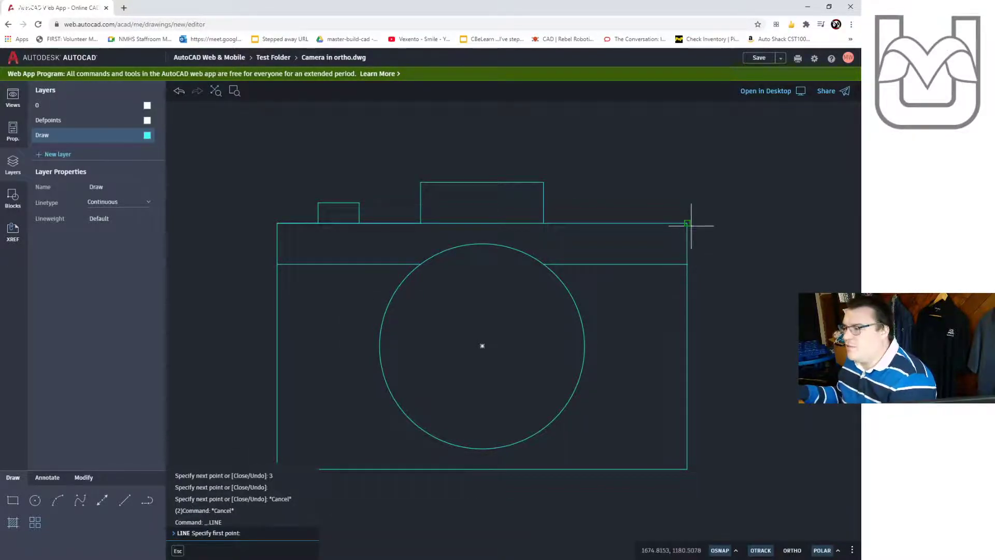
click(690, 225)
text(1.5)
key(Return)
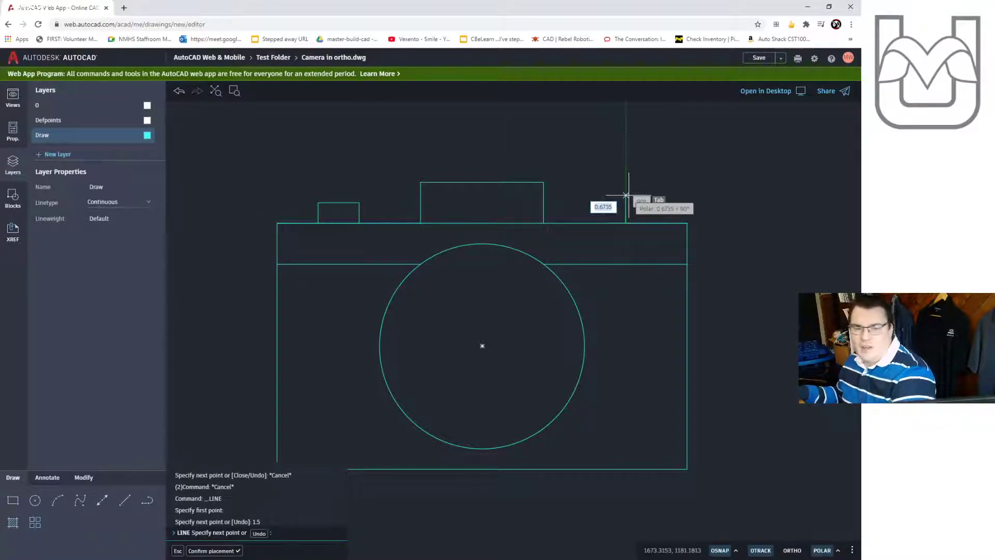
text(0.5)
key(Return)
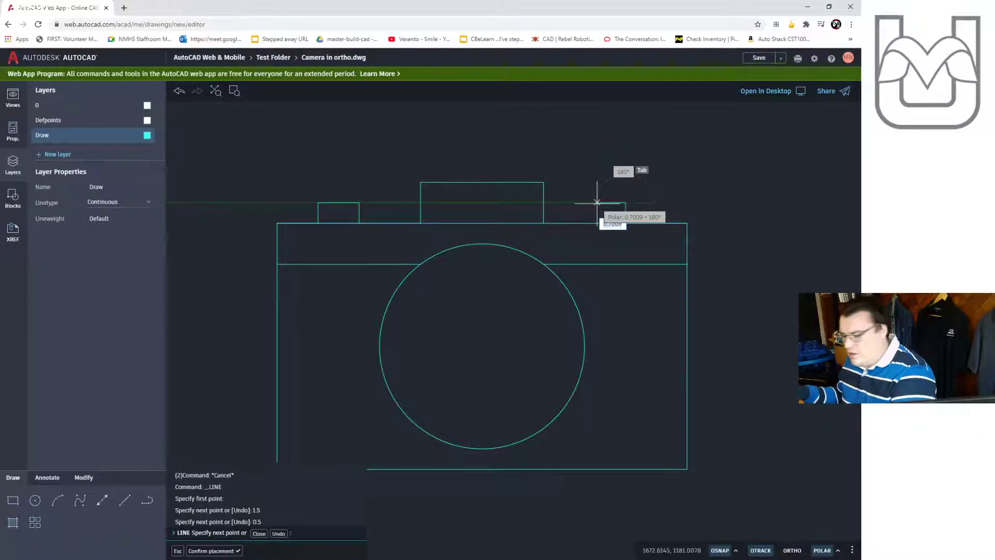
text(1)
key(Return)
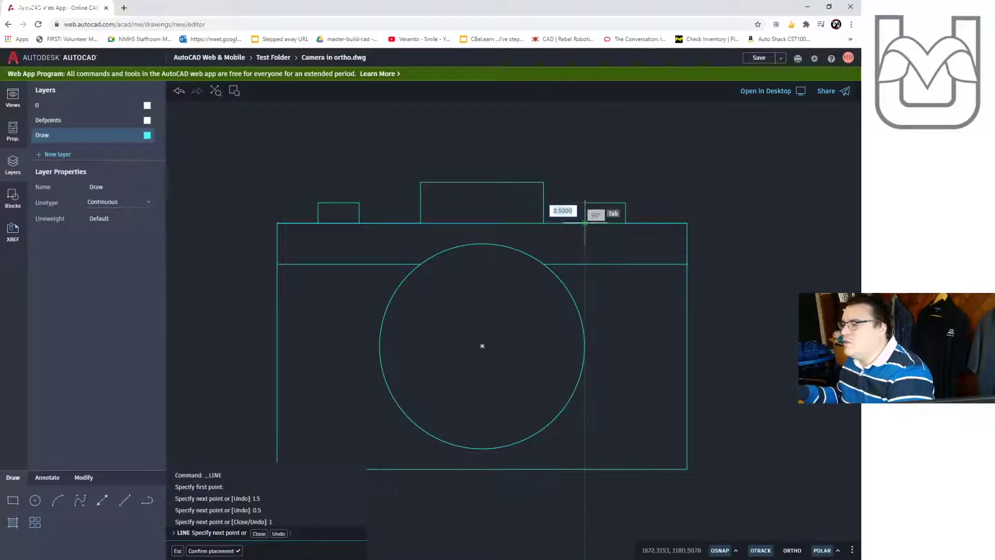
key(Escape)
key(Escape)
- Extend the right-hand top block with a line 1 long rightward from its upper-right corner and a vertical line down to the body
key(Return)
click(625, 203)
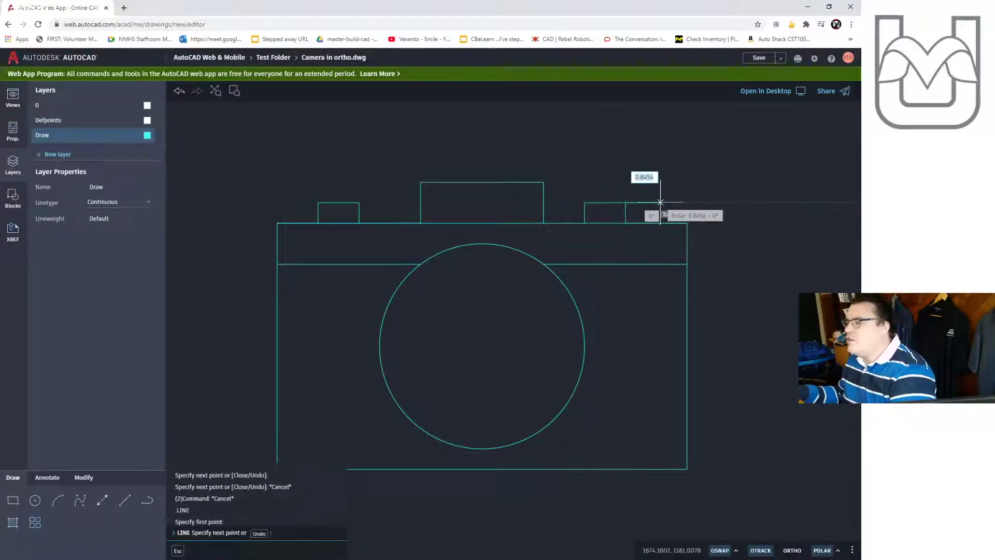
text(1)
key(Return)
click(667, 223)
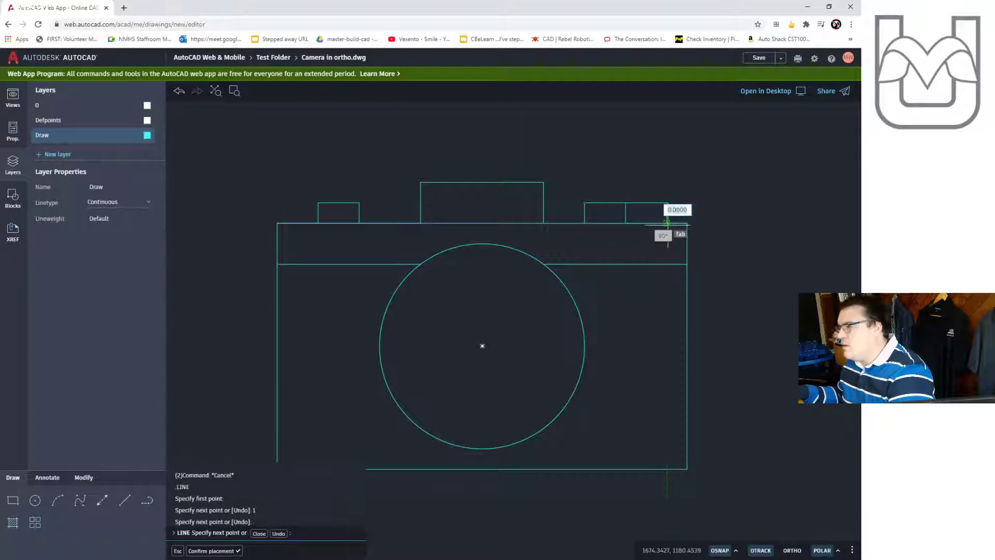
key(Escape)
key(Escape)
- Erase the vertical divider inside the right-hand top block and the leftover offset lines lying along the body's top edge
click(625, 212)
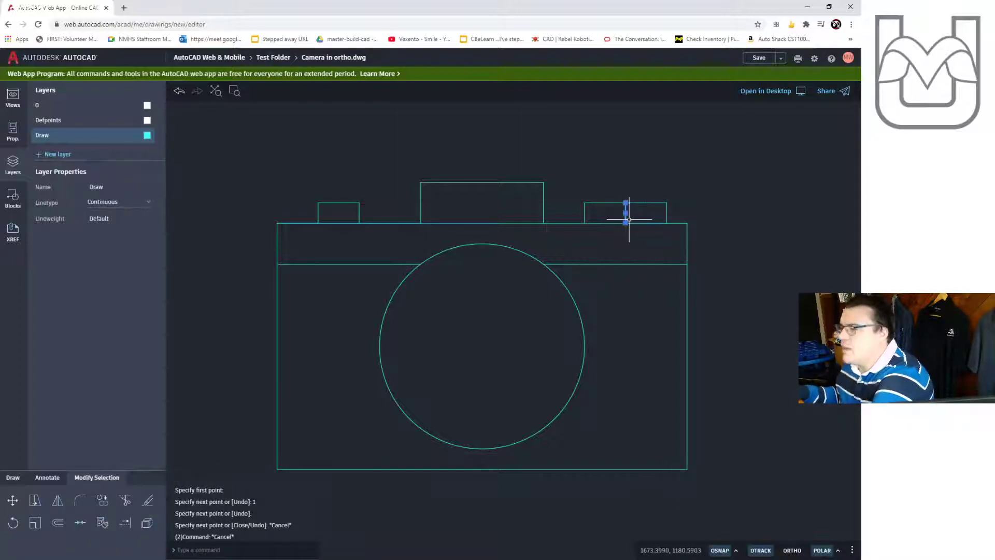
key(Delete)
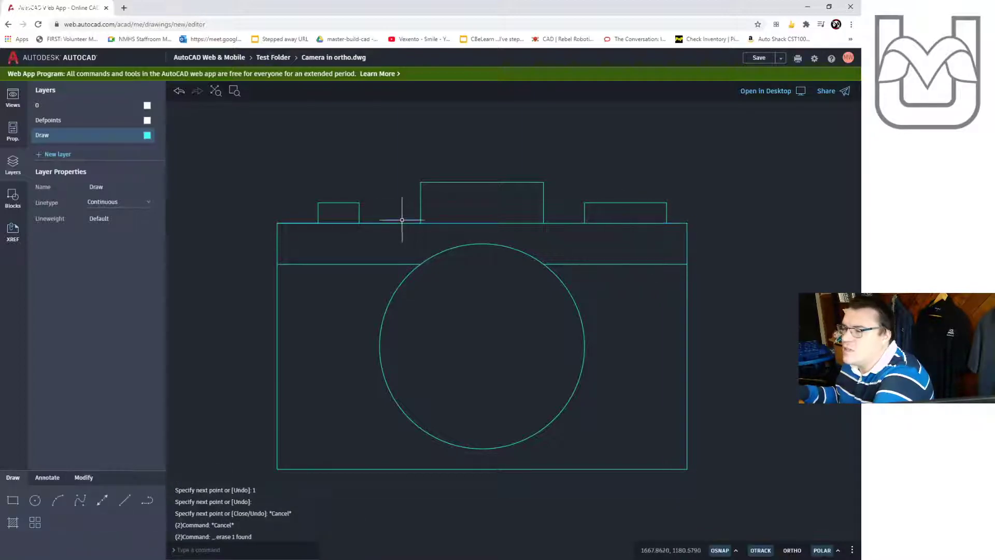
click(405, 223)
key(Delete)
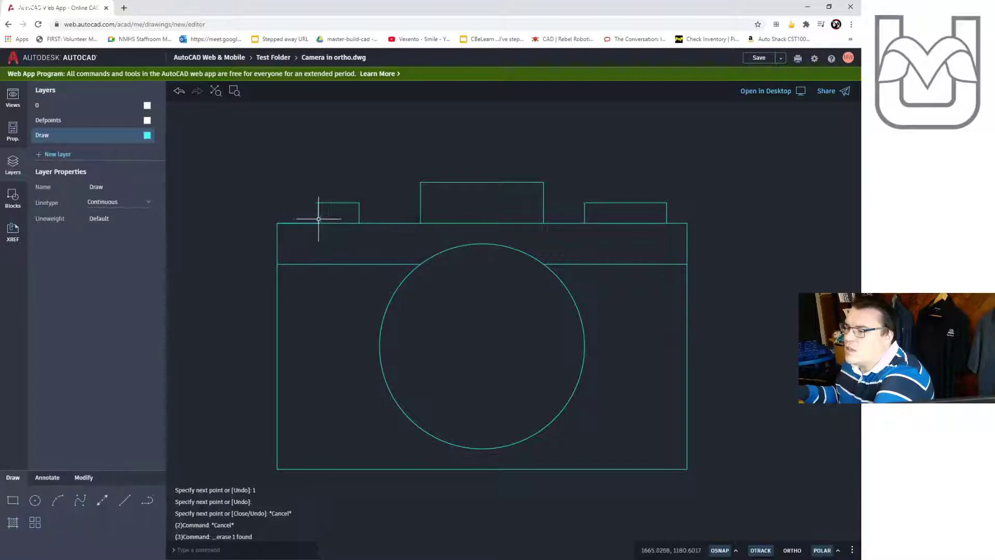
click(310, 223)
key(Delete)
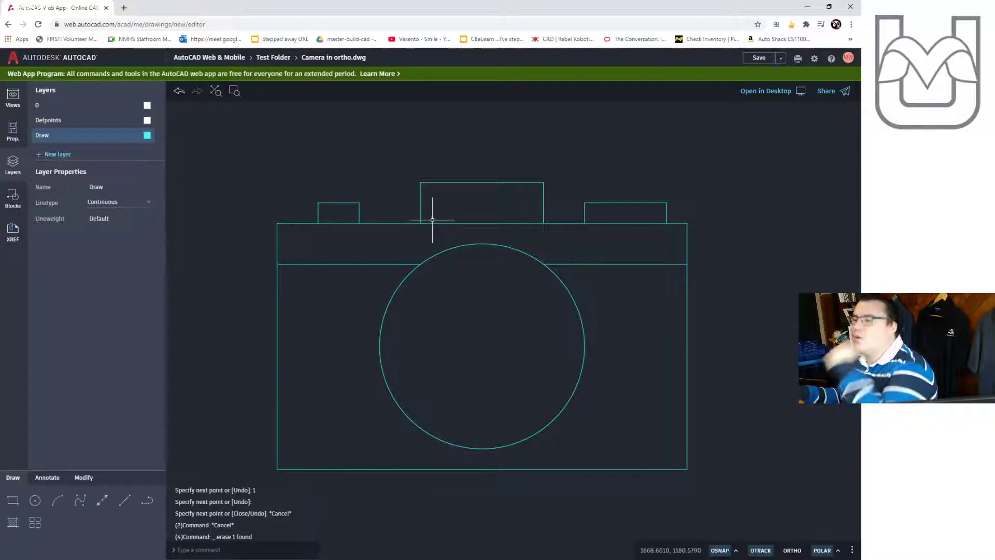
- Draw the side view's body as a rectangle 3 wide and 6 high to the right, aligned with the front view's top and bottom edges
scroll(560, 302, down, 5)
scroll(630, 316, up, 3)
middle_drag(510, 309, 537, 288)
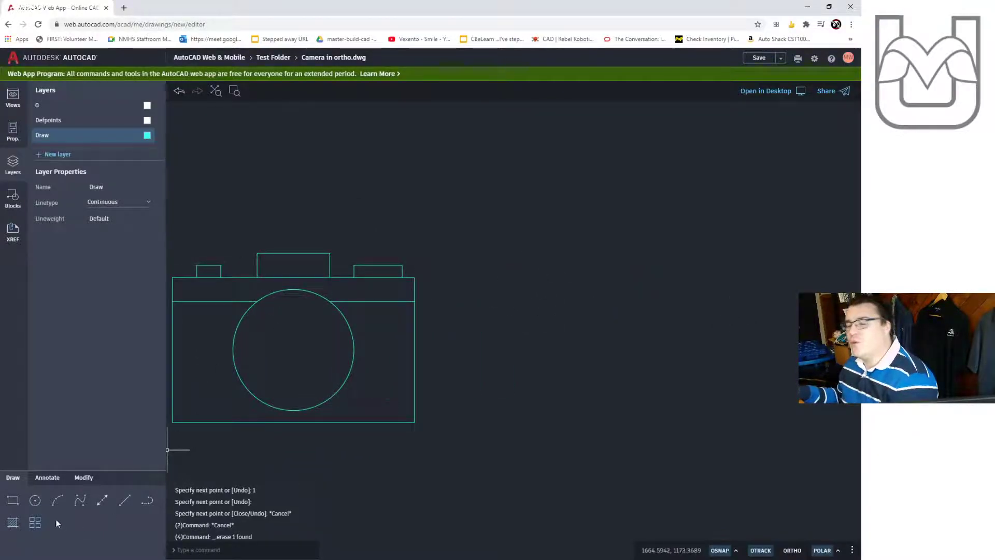
click(125, 500)
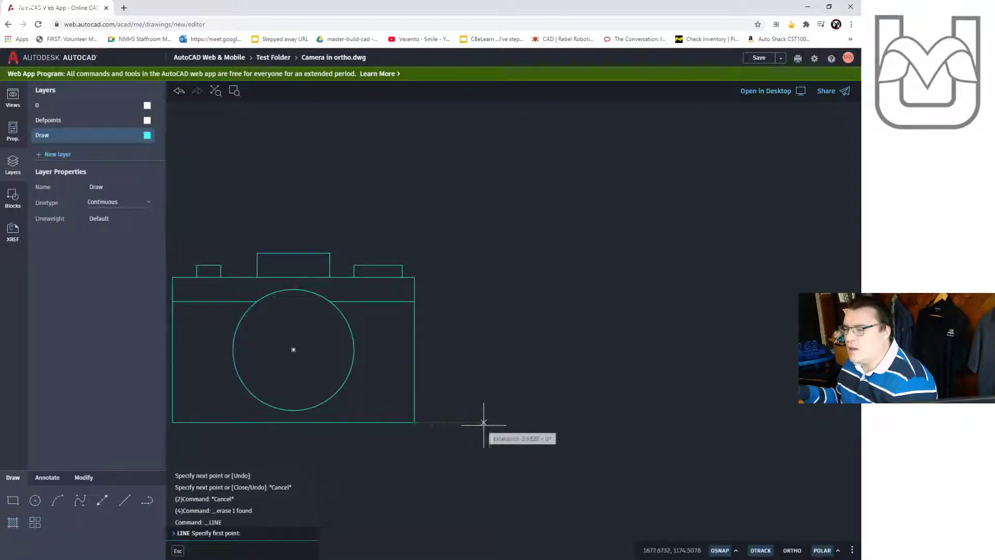
click(554, 422)
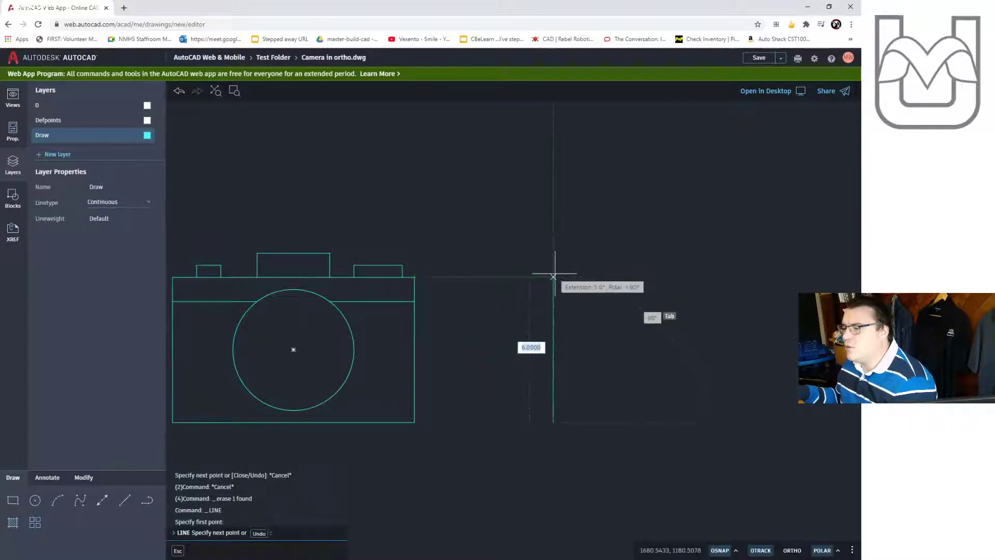
click(554, 277)
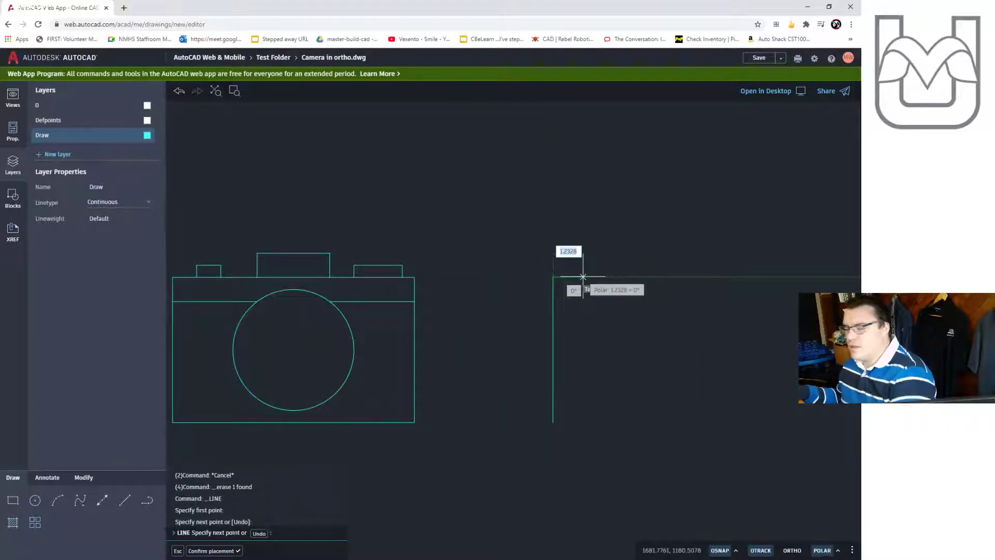
text(3)
key(Return)
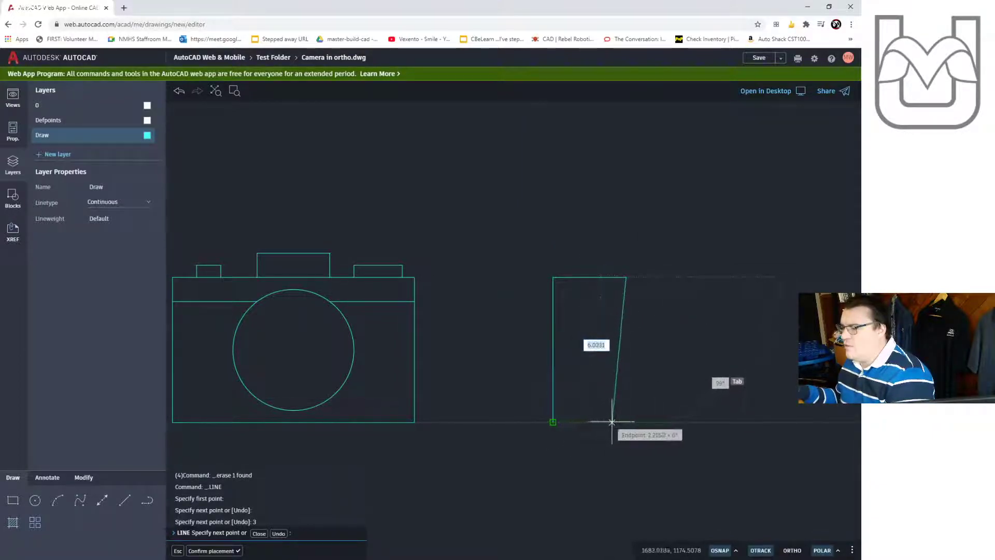
click(626, 422)
click(553, 422)
key(Escape)
key(Escape)
key(Escape)
- Draw a line from the lens circle's centre up to its top point and project it horizontally to the side view's body
key(Return)
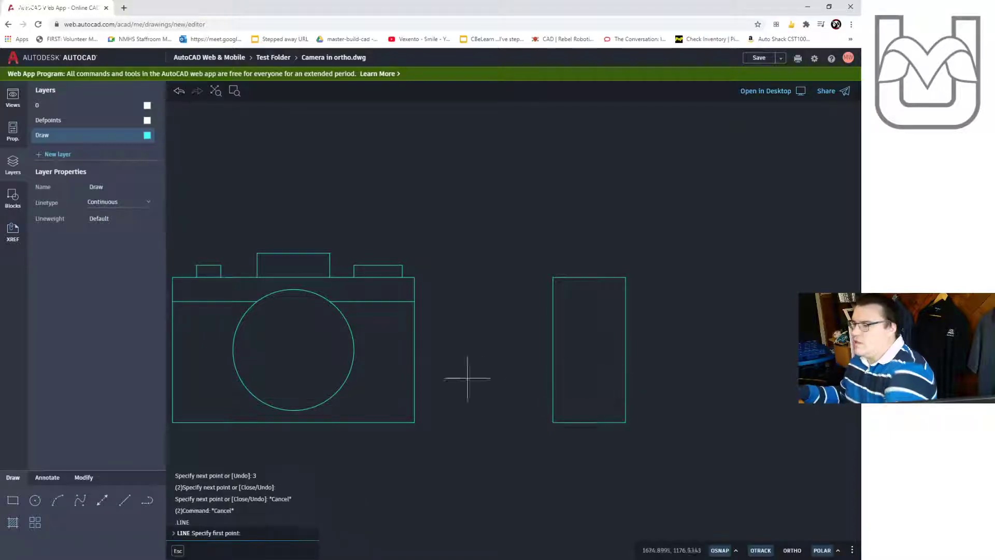
click(293, 350)
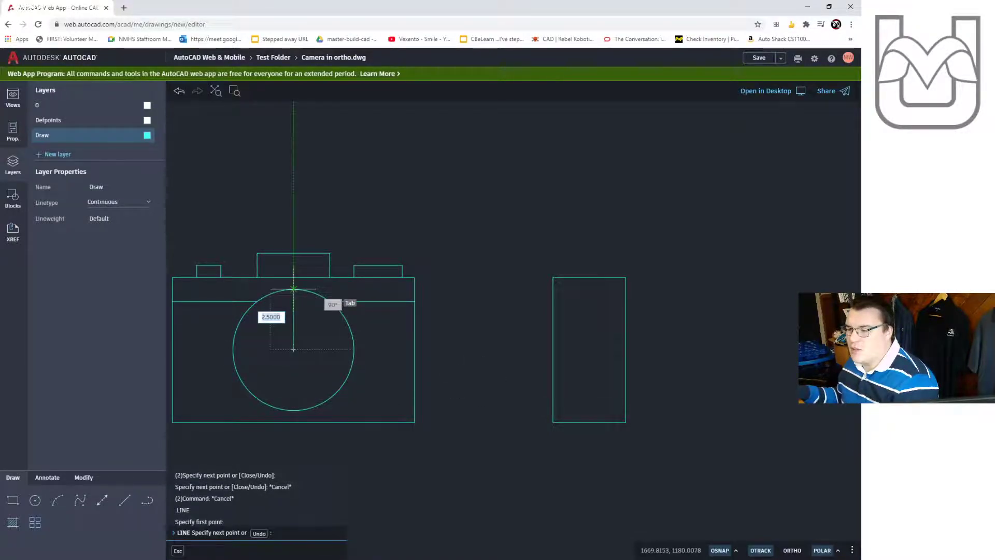
click(294, 288)
click(553, 289)
key(Escape)
- Draw a line from the lens circle's centre down to its lowest point and project it horizontally to the side view's body
key(Return)
click(293, 349)
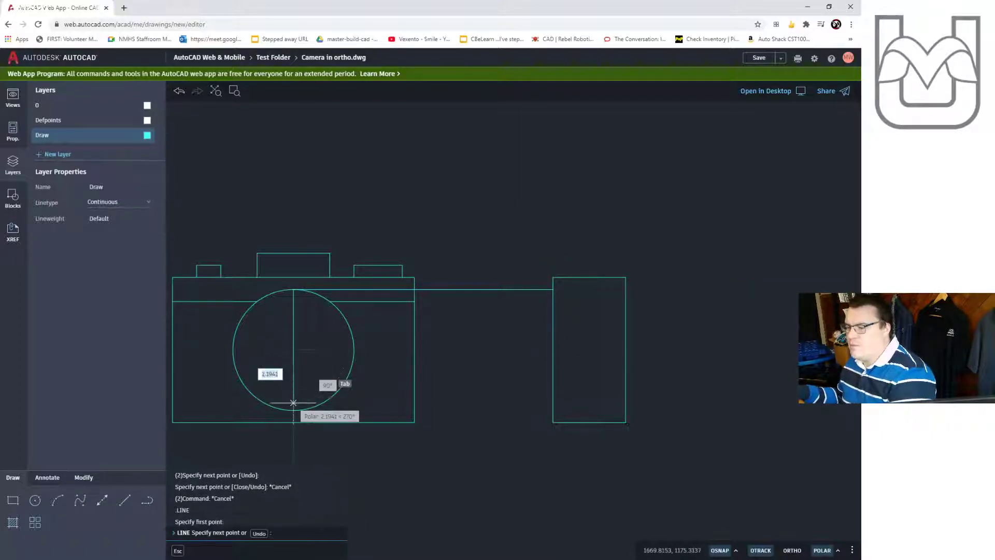
click(293, 410)
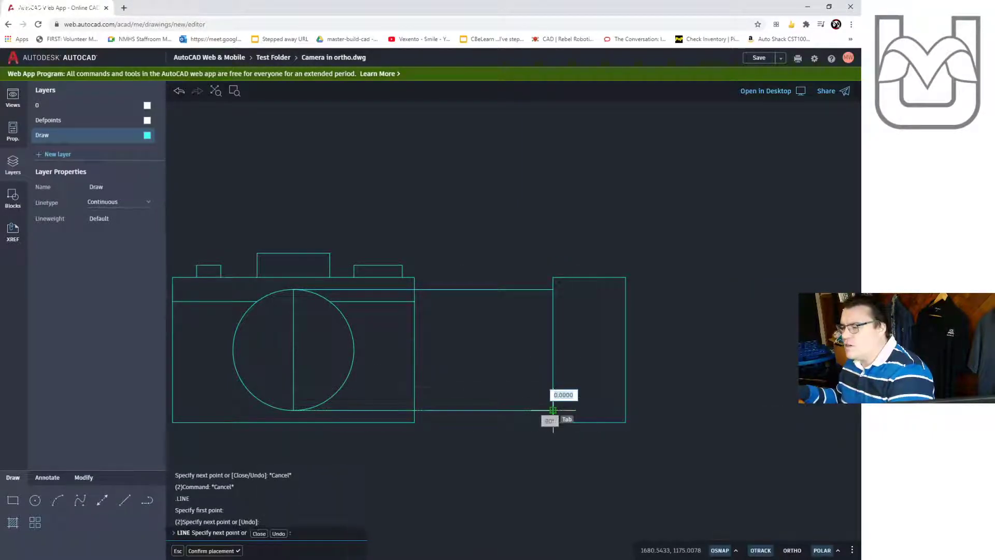
click(553, 410)
key(Escape)
- Draw the side view's lens outline 2 leftward from the body along the lower projection line, then vertically up to the upper projection line
key(Return)
click(553, 409)
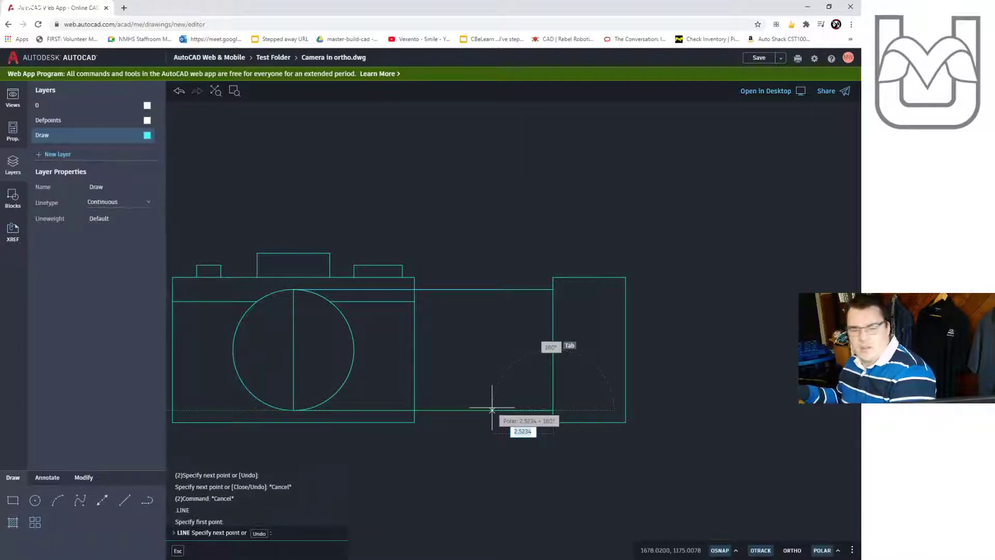
key(Return)
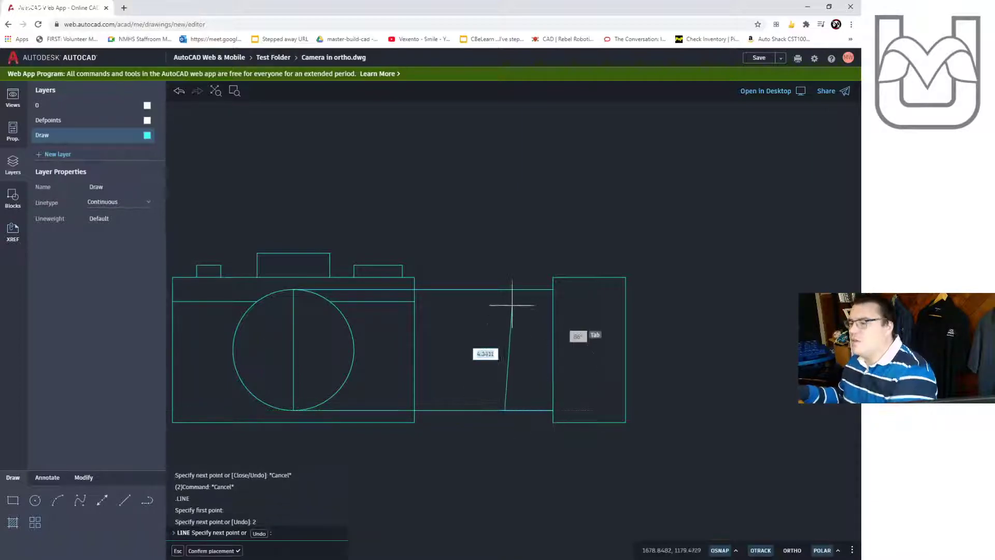
key(Escape)
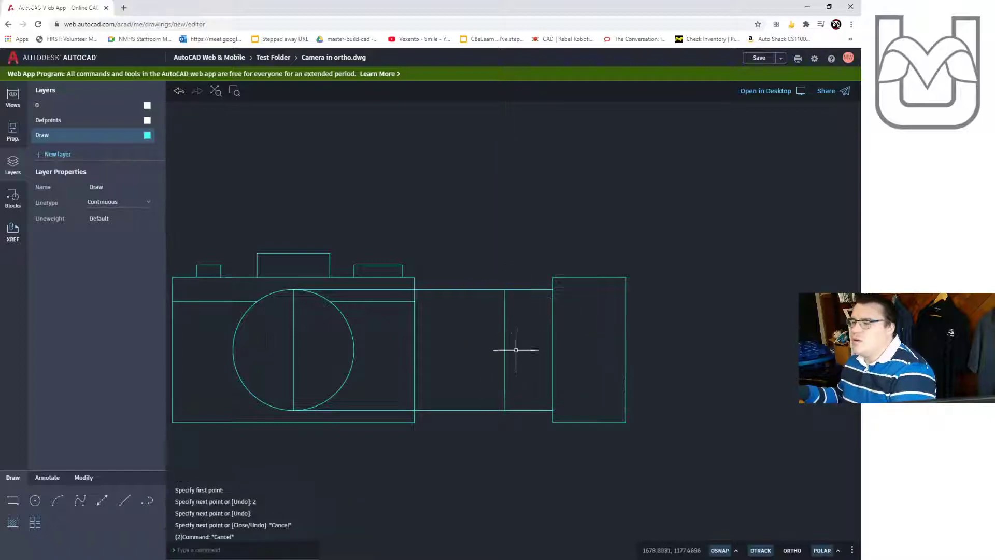
text(reim)
key(Return)
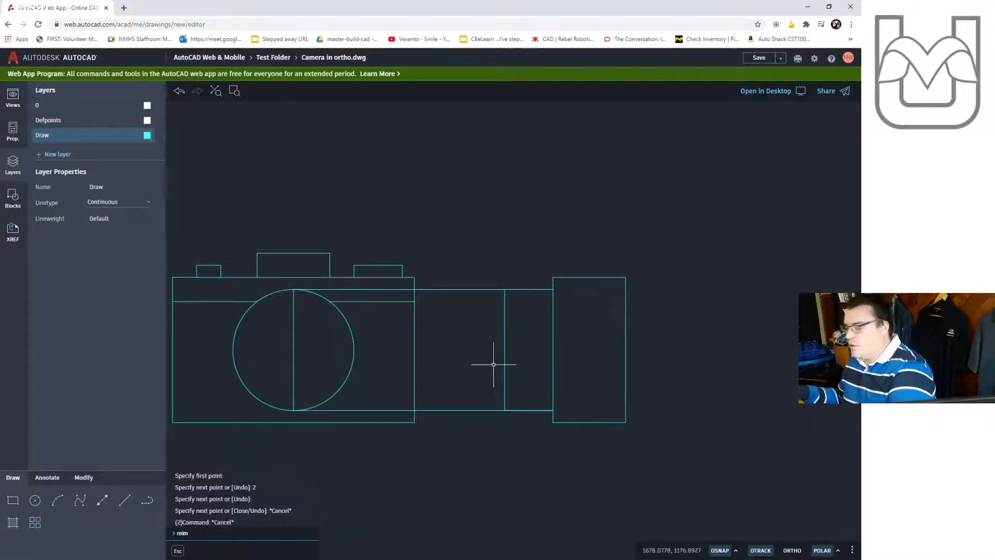
key(Return)
key(Return)
key(Escape)
- Trim both projection lines between the front view's body and the side view's lens
text(trim)
key(Return)
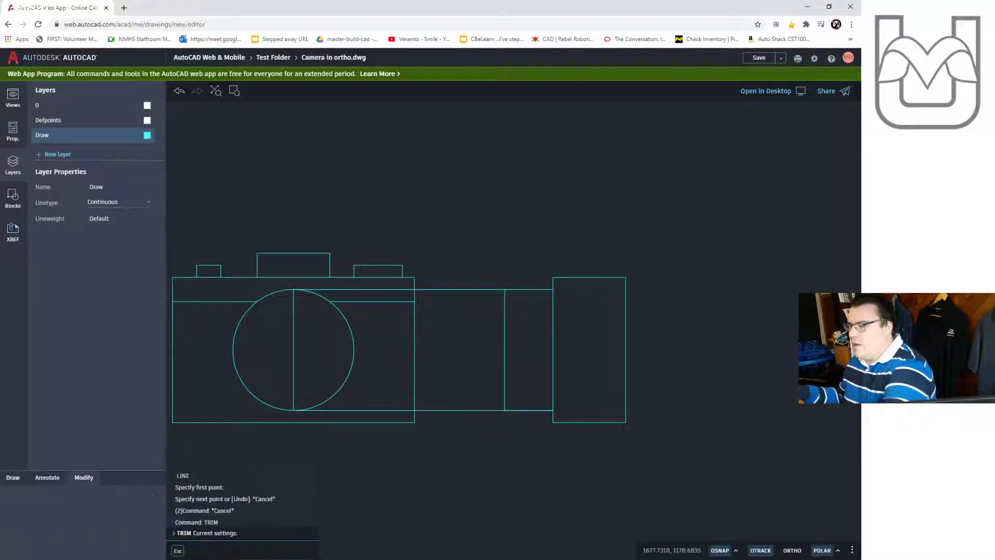
click(469, 289)
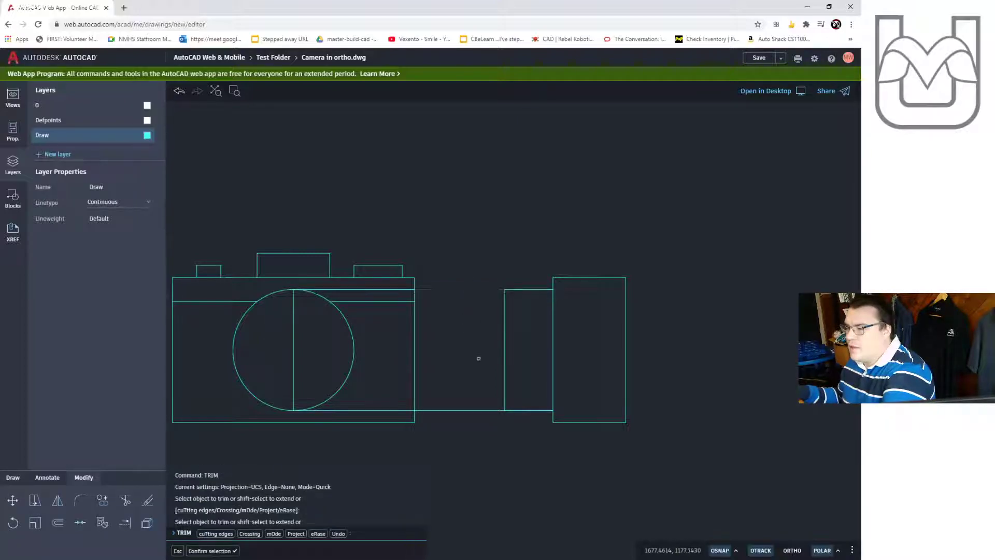
click(476, 411)
key(Escape)
key(Escape)
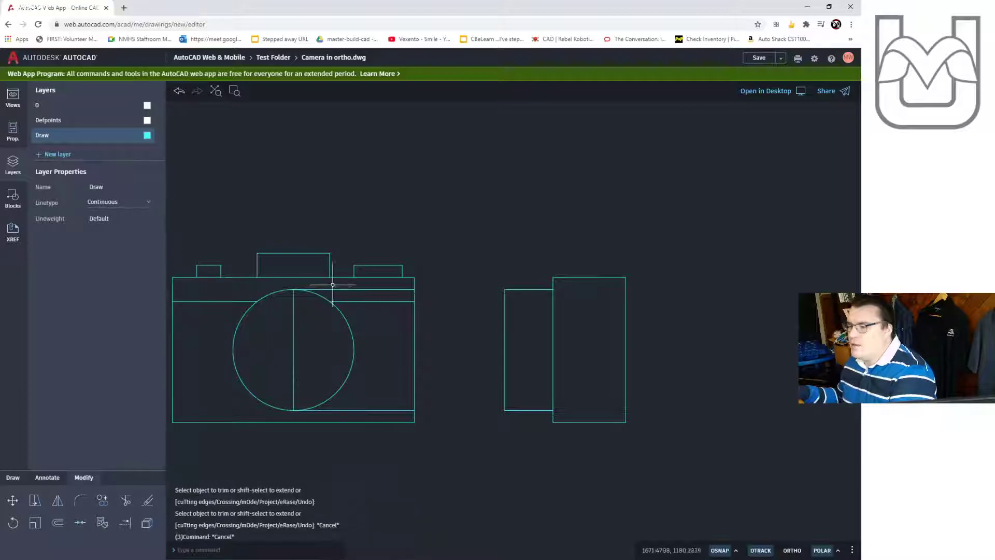
- Erase the remaining projection and centre lines from the front view and the duplicate line on the side view lens's lower edge
click(316, 289)
key(Delete)
click(315, 312)
click(259, 412)
key(Delete)
click(375, 409)
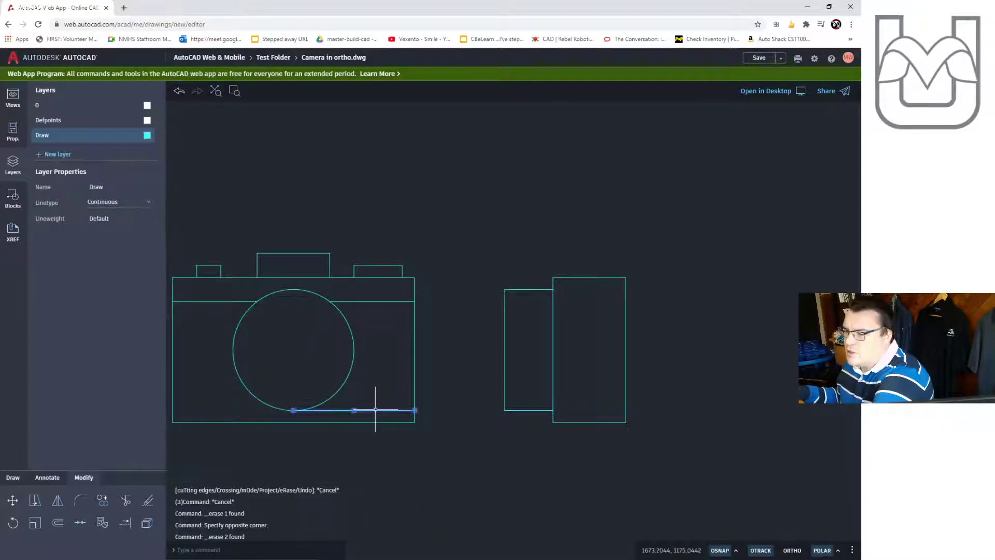
key(Delete)
click(529, 410)
key(Delete)
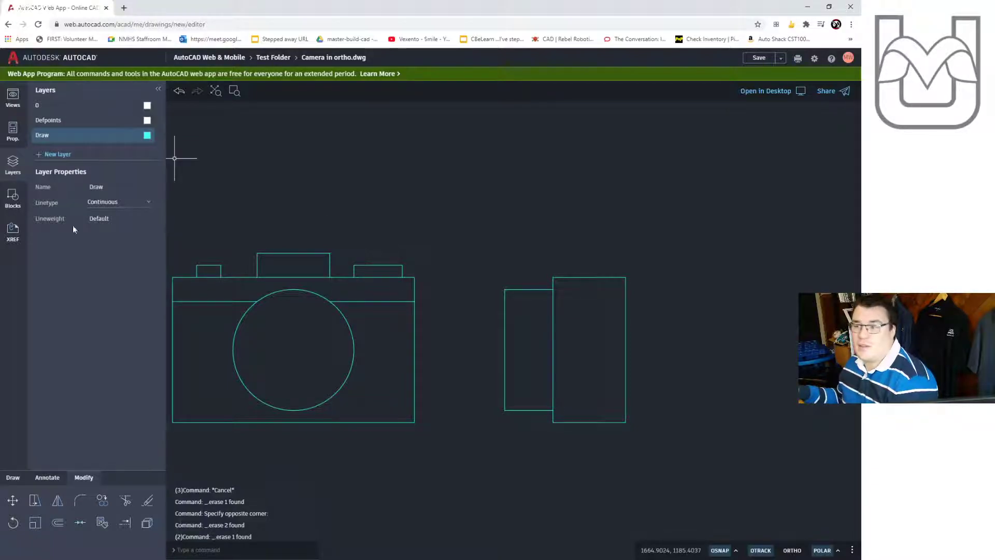
- Copy the front view's right-hand top block from its base midpoint to the midpoint of the side view body's top edge
click(14, 478)
click(125, 502)
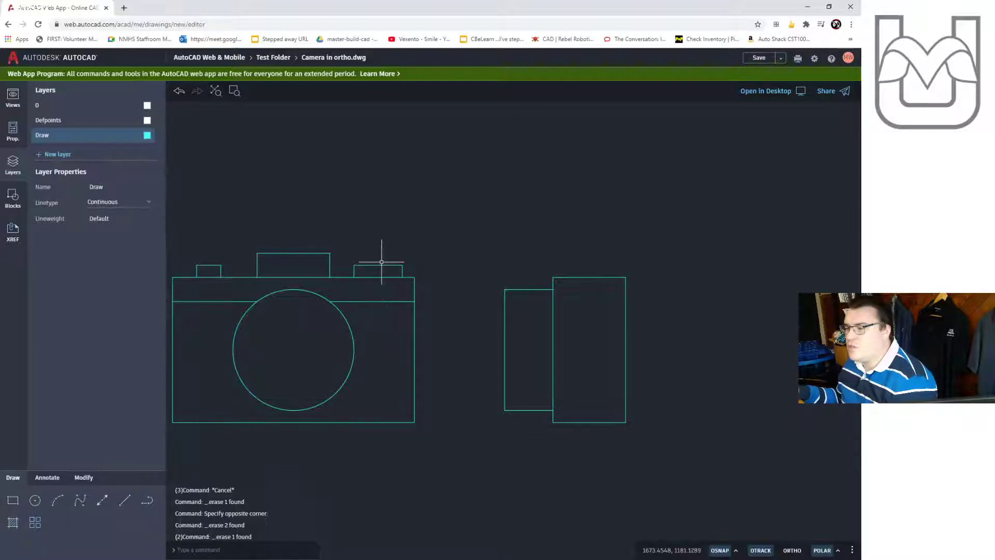
click(417, 263)
click(350, 274)
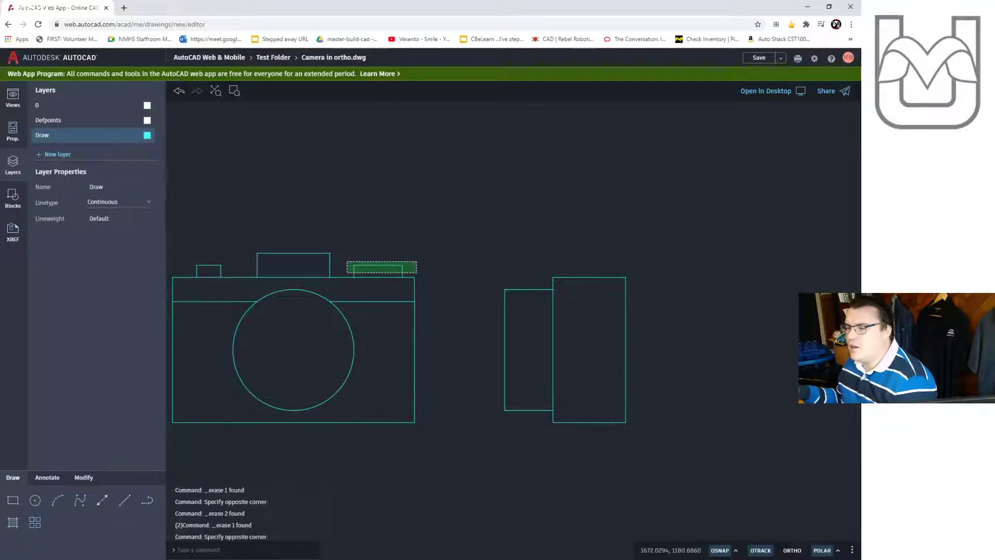
text(copy)
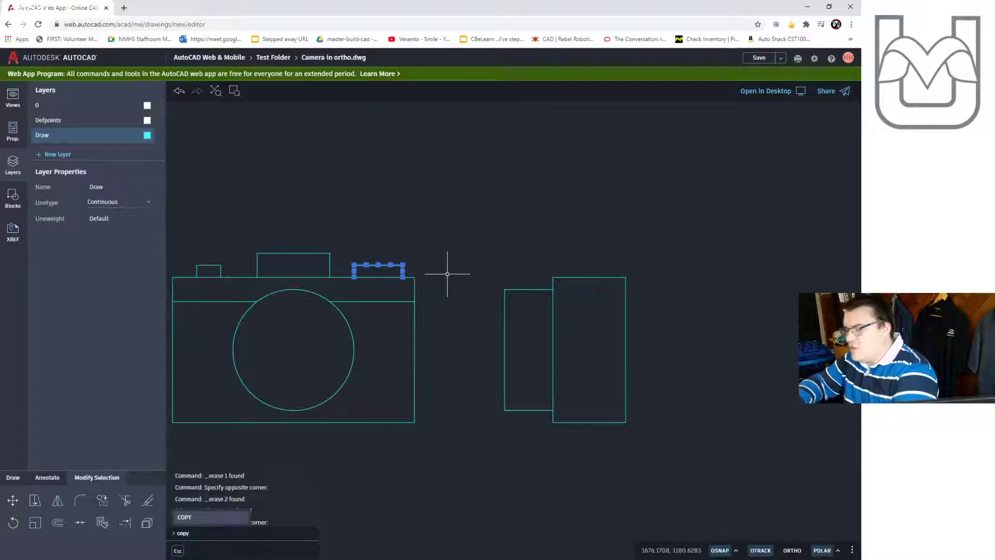
scroll(378, 259, up, 5)
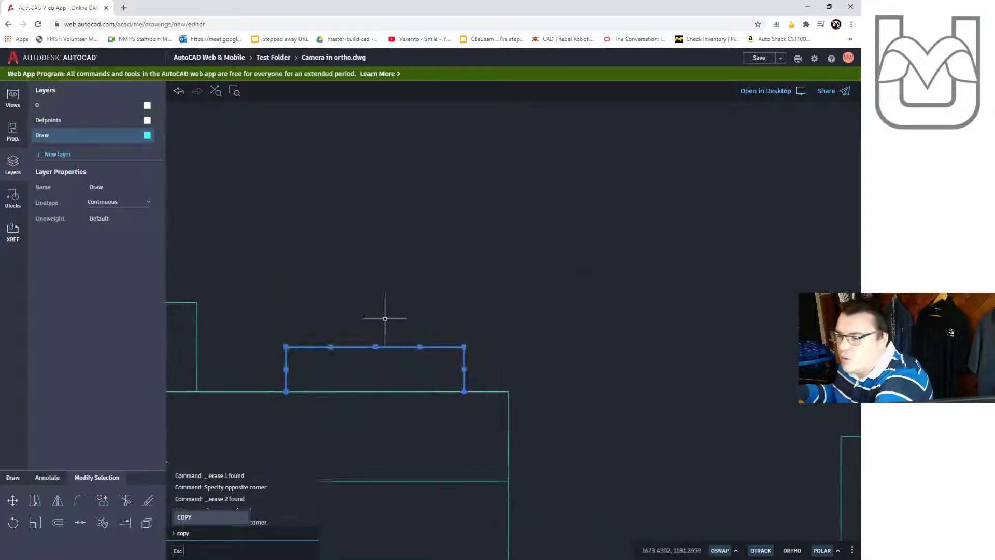
key(Return)
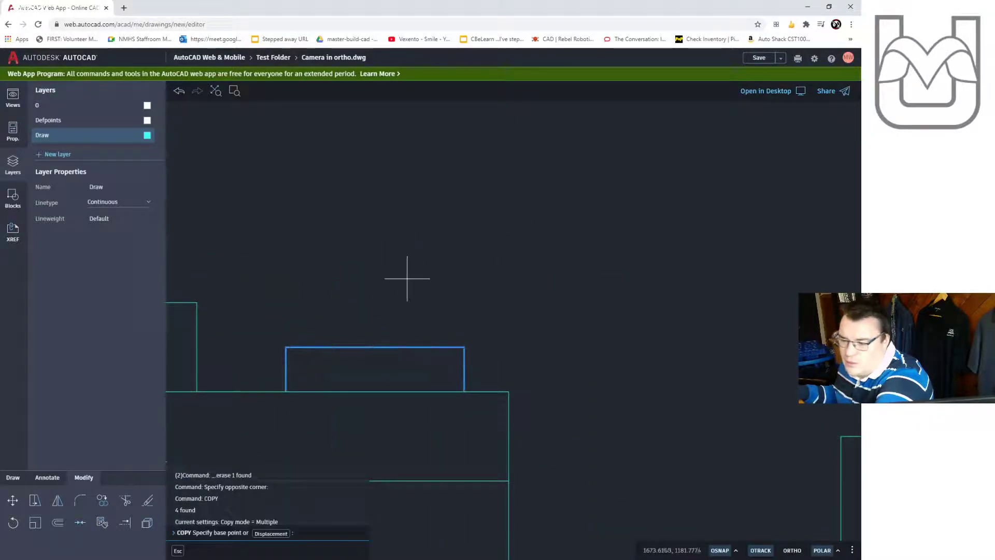
click(375, 391)
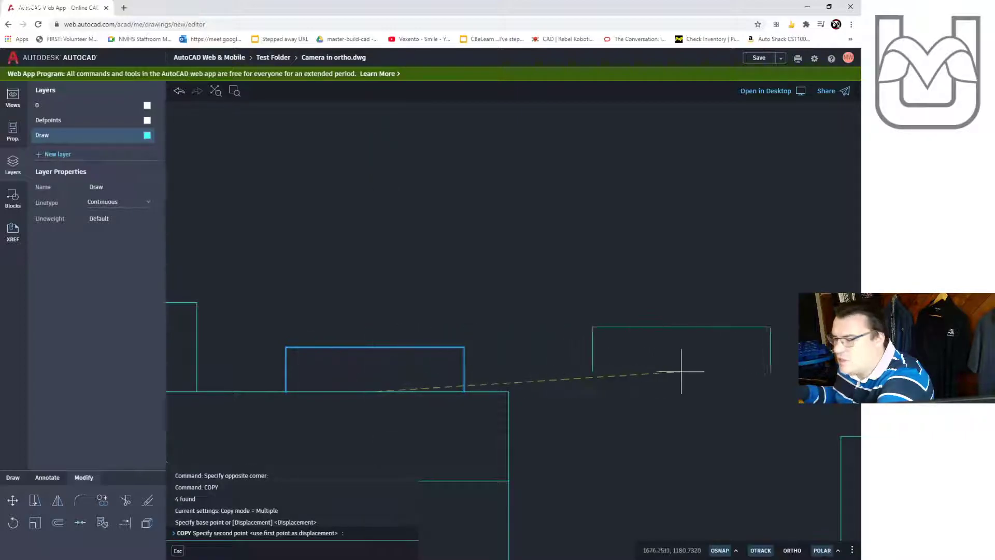
middle_drag(707, 355, 313, 289)
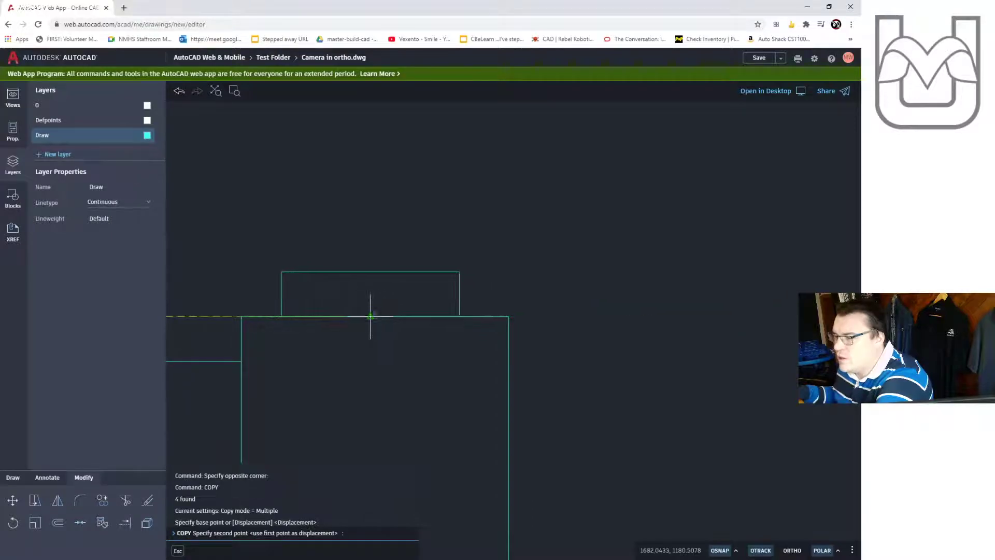
click(376, 316)
scroll(291, 406, down, 5)
middle_drag(278, 416, 526, 354)
key(Escape)
key(Escape)
key(Escape)
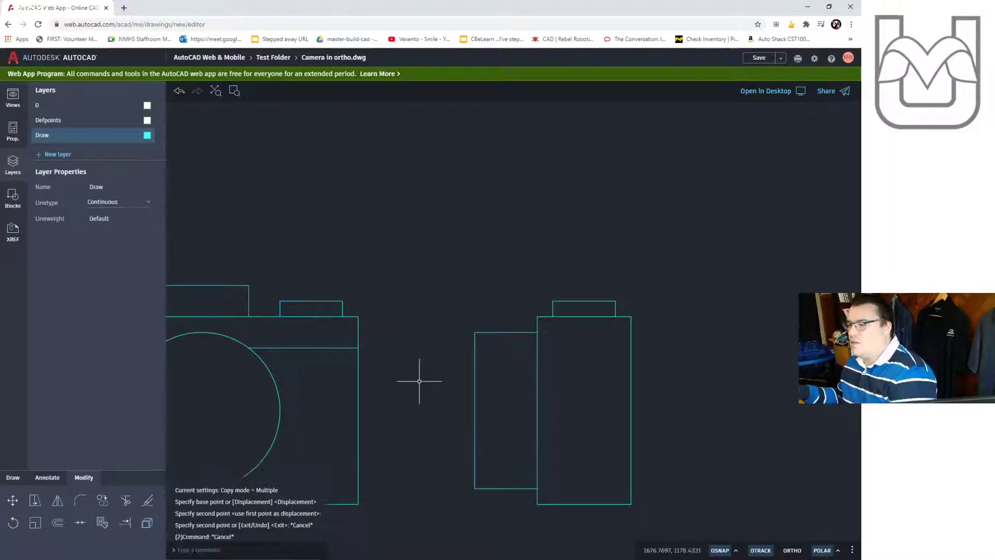
- Draw a vertical line 1 unit long upward from the top-right corner of the side view's body
click(35, 522)
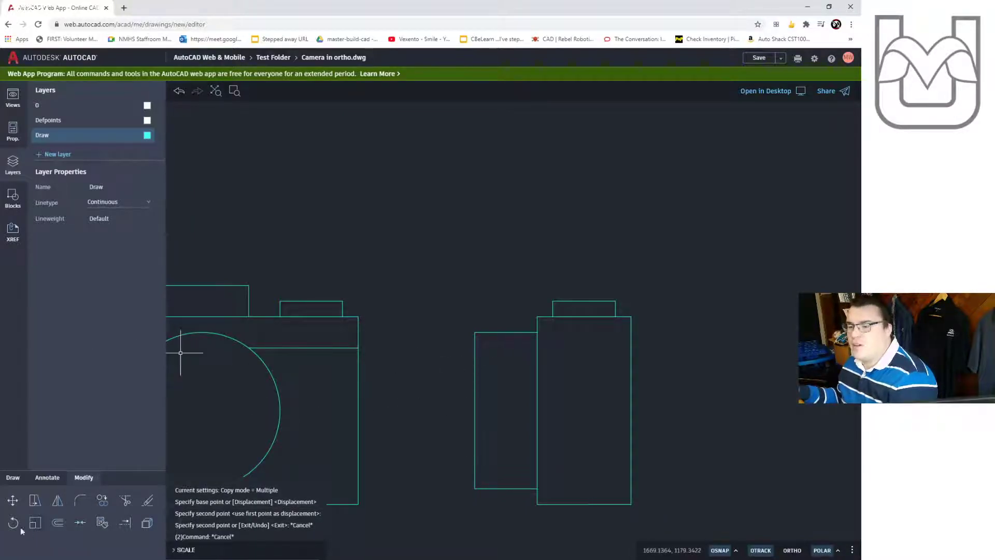
click(25, 479)
click(124, 500)
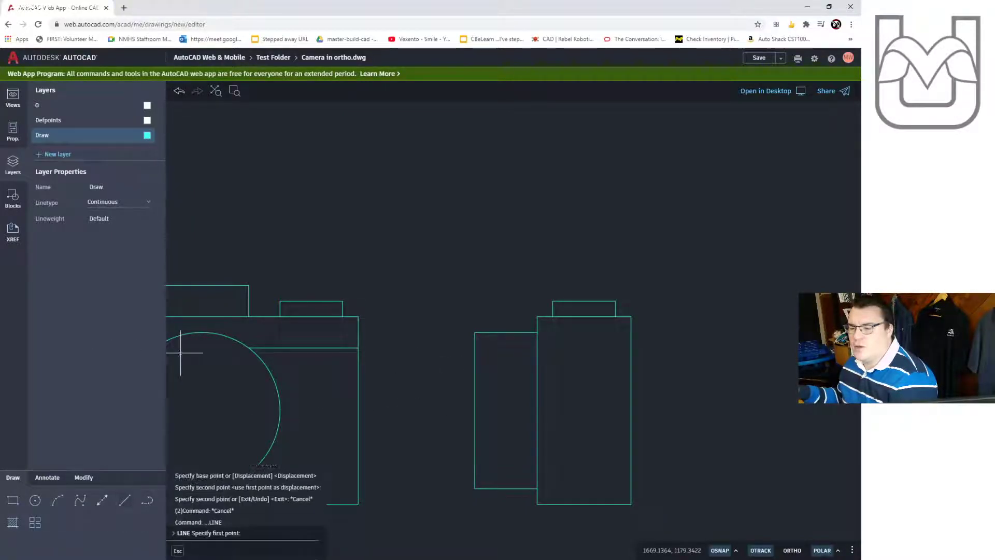
click(631, 316)
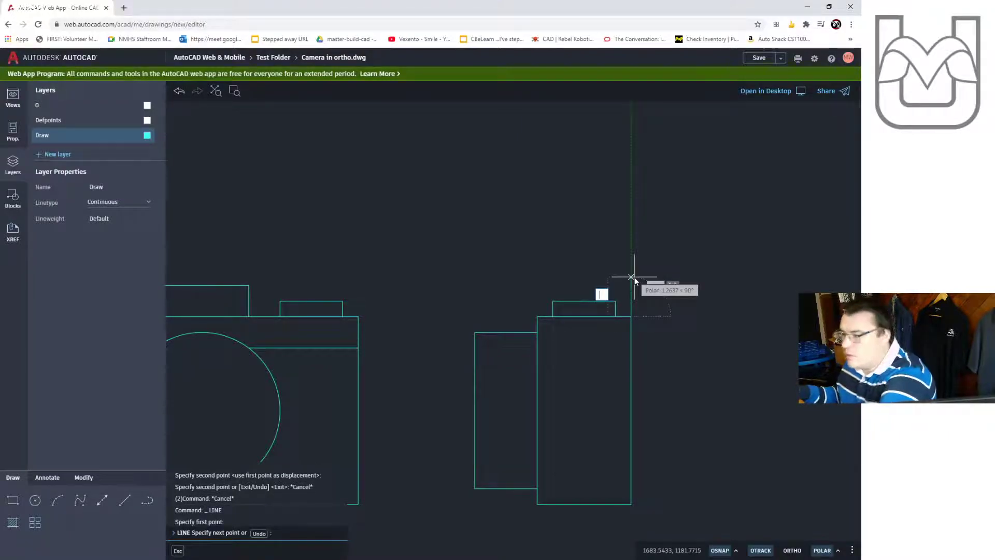
key(Return)
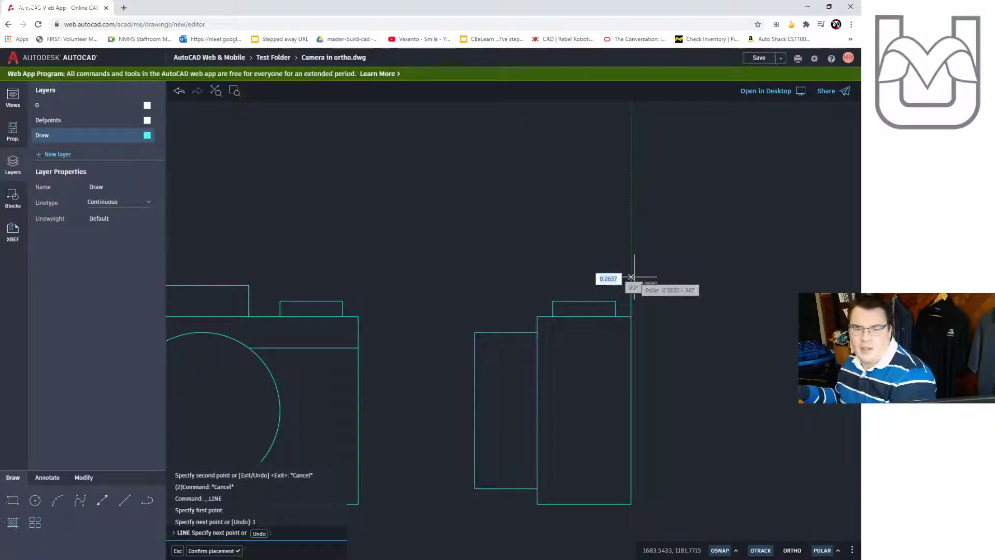
key(Escape)
key(Escape)
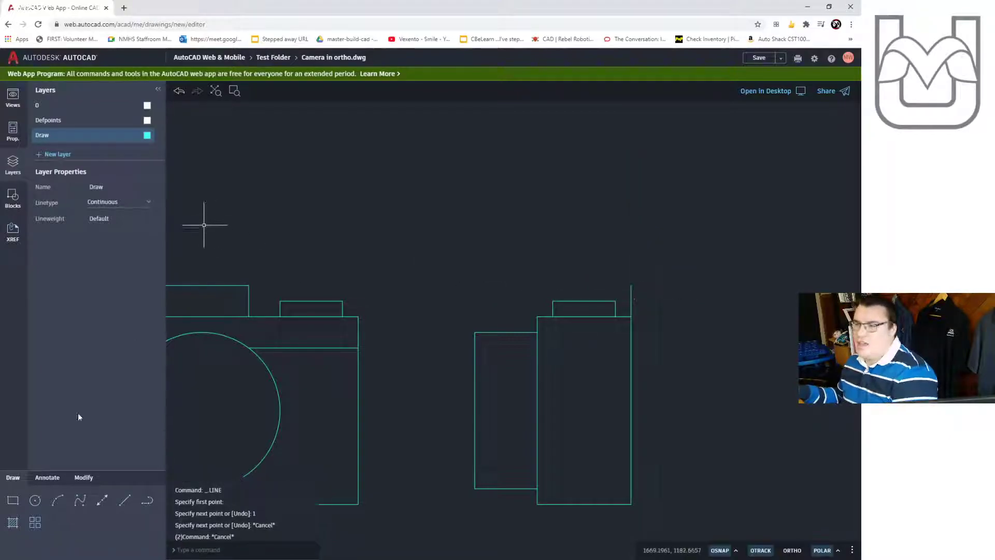
- Draw a line at 45° up and to the right from the top-left corner of the side view's body
click(125, 500)
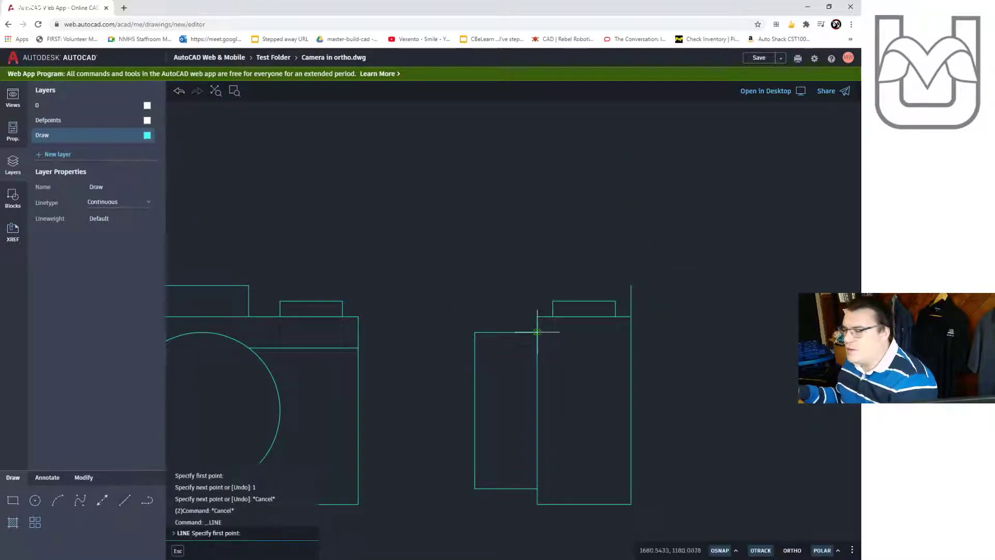
click(537, 316)
key(Tab)
text(45)
key(Tab)
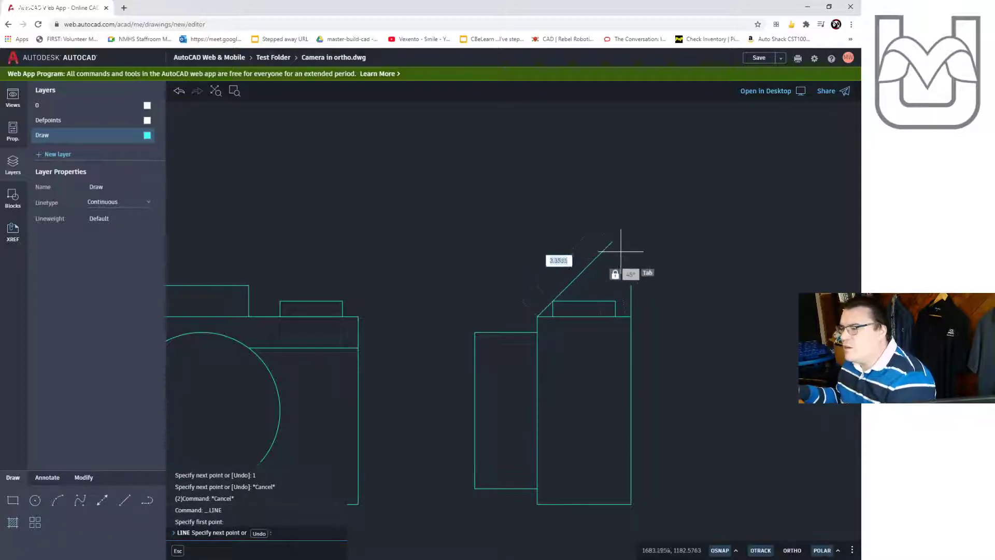
scroll(591, 266, up, 5)
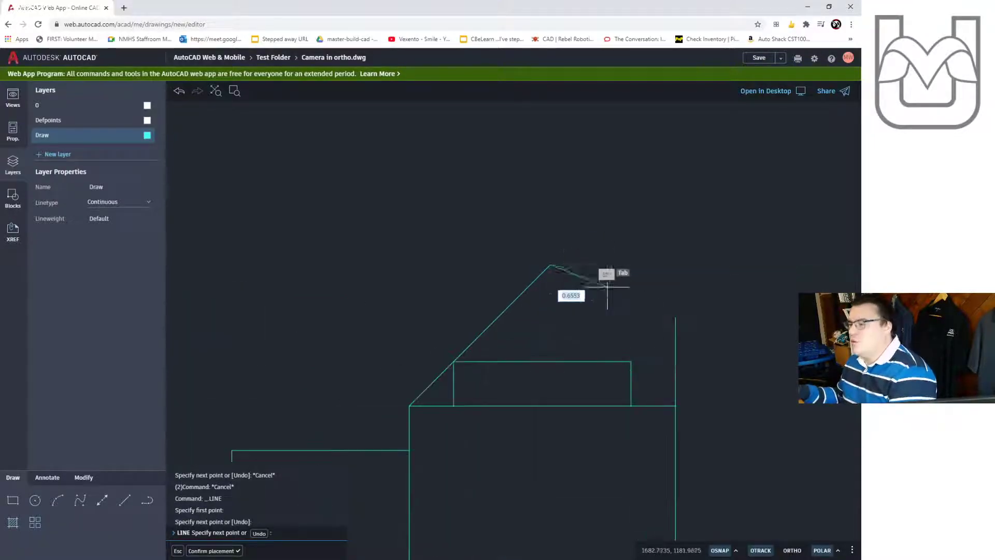
click(549, 266)
key(Escape)
key(Escape)
key(Escape)
- Draw a horizontal line from the upper end of the side view's short vertical line leftward to the 45° line
click(12, 501)
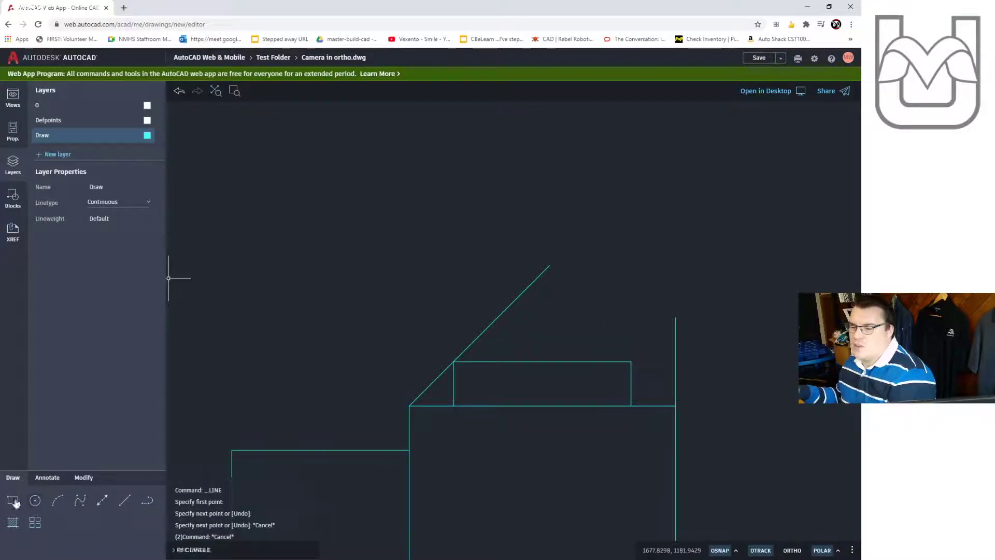
click(127, 502)
click(675, 317)
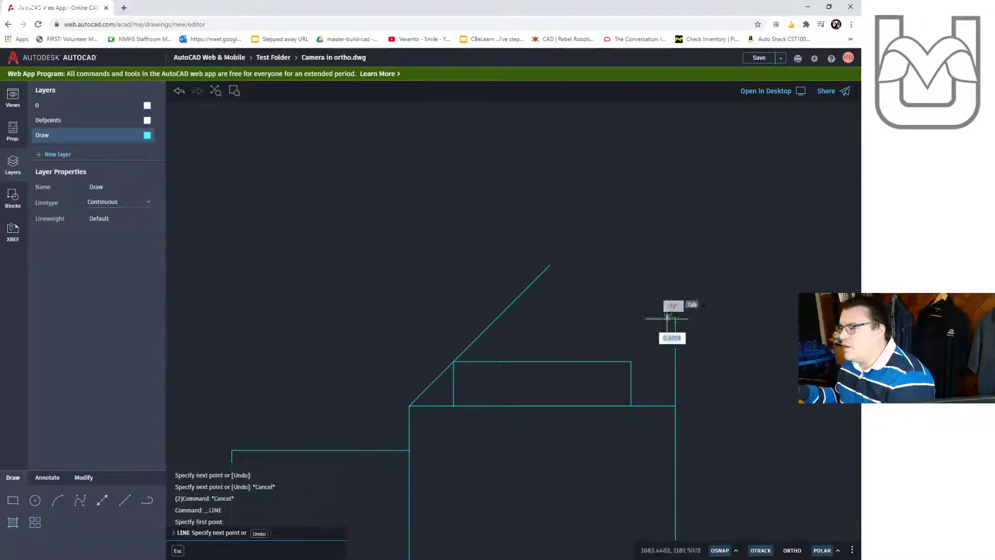
click(498, 317)
key(Escape)
- Trim the part of the 45° line that extends above the new horizontal line
text(trim)
key(Return)
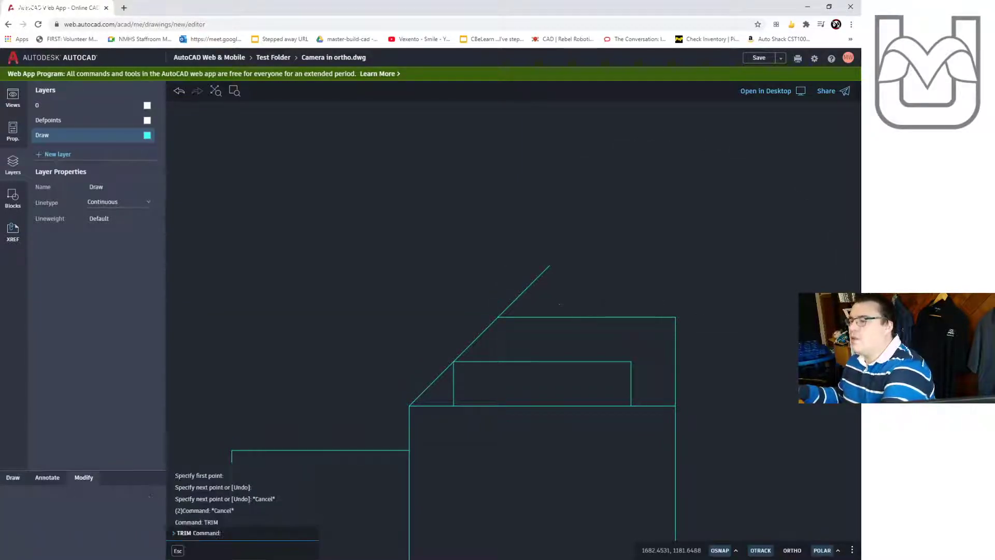
click(524, 285)
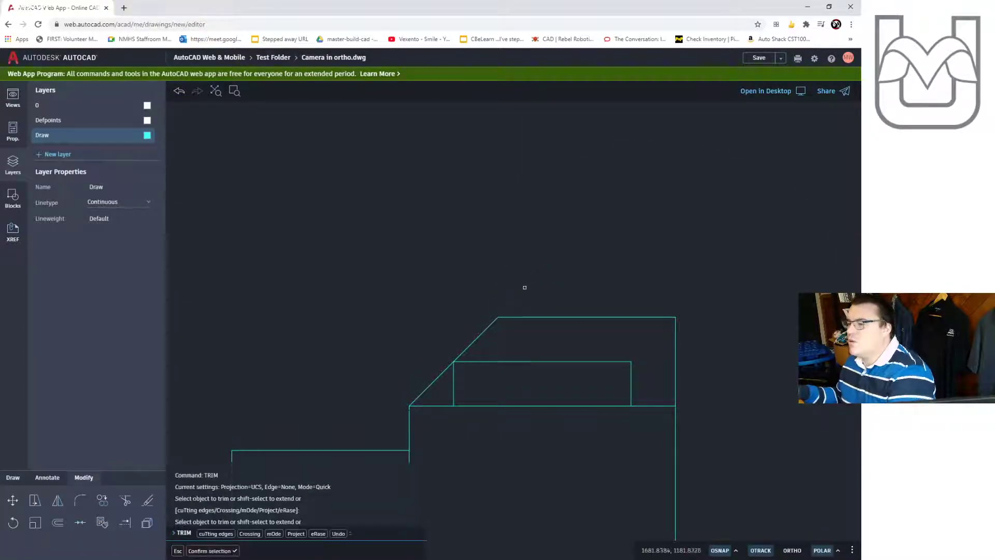
key(Escape)
click(56, 480)
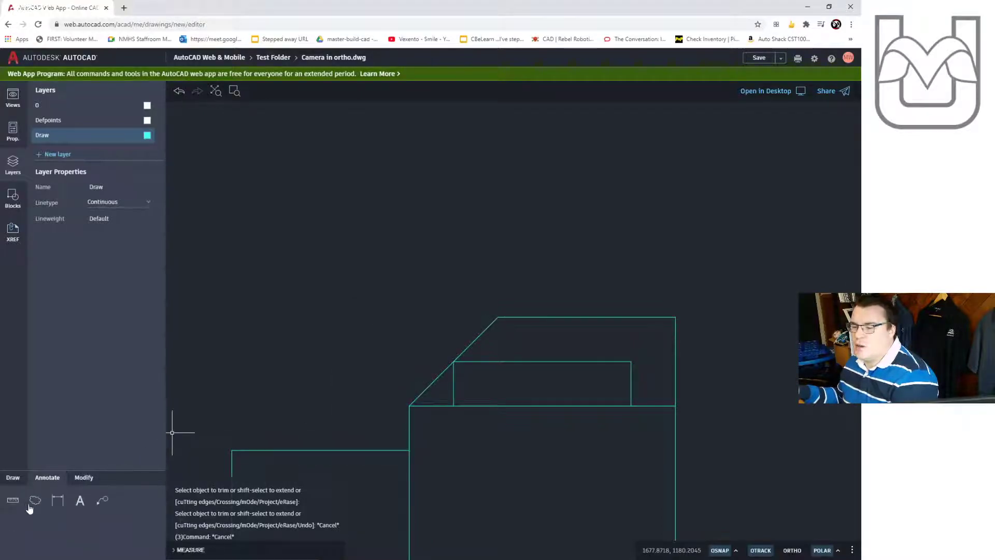
click(57, 500)
click(495, 315)
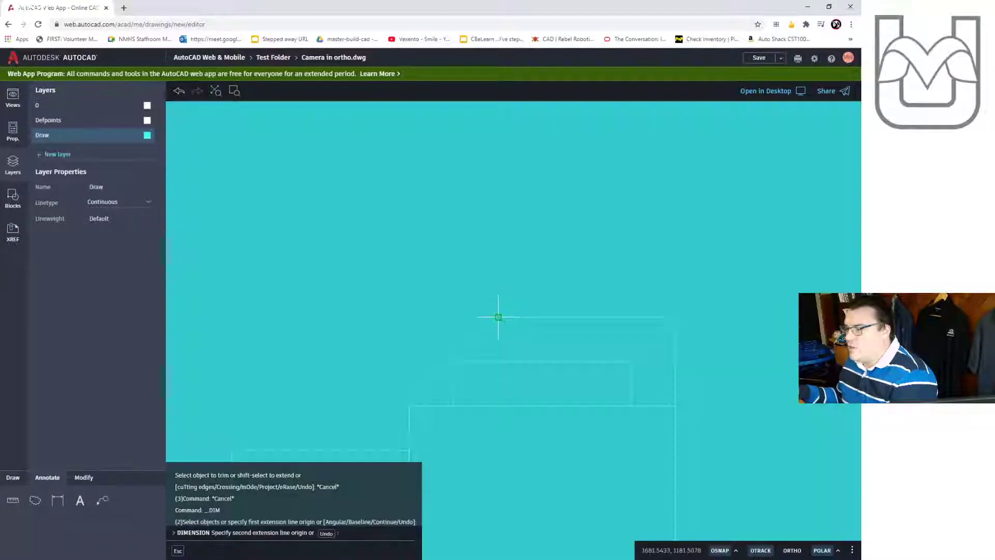
key(Escape)
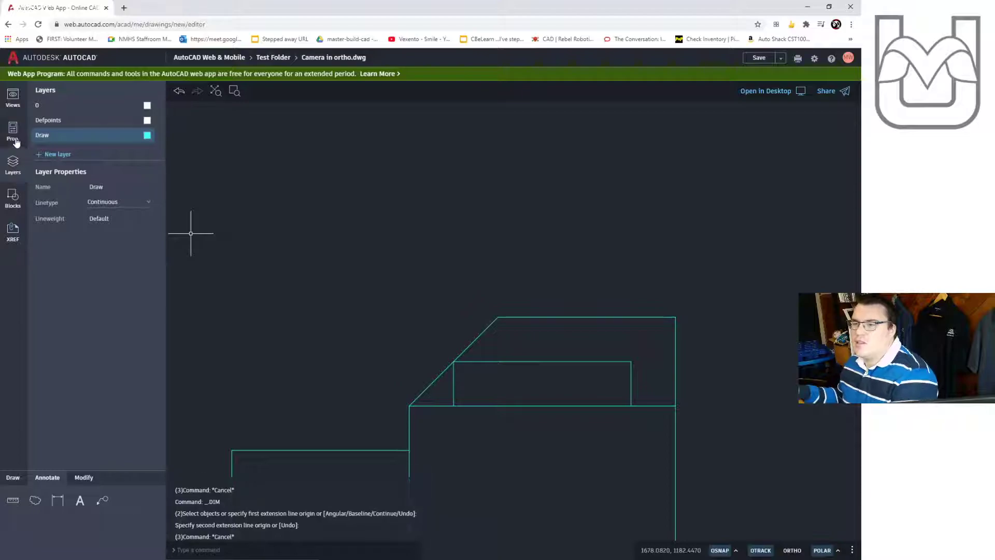
- Set both the text style and the dimension style to Standard
click(12, 130)
click(115, 193)
click(115, 193)
click(115, 193)
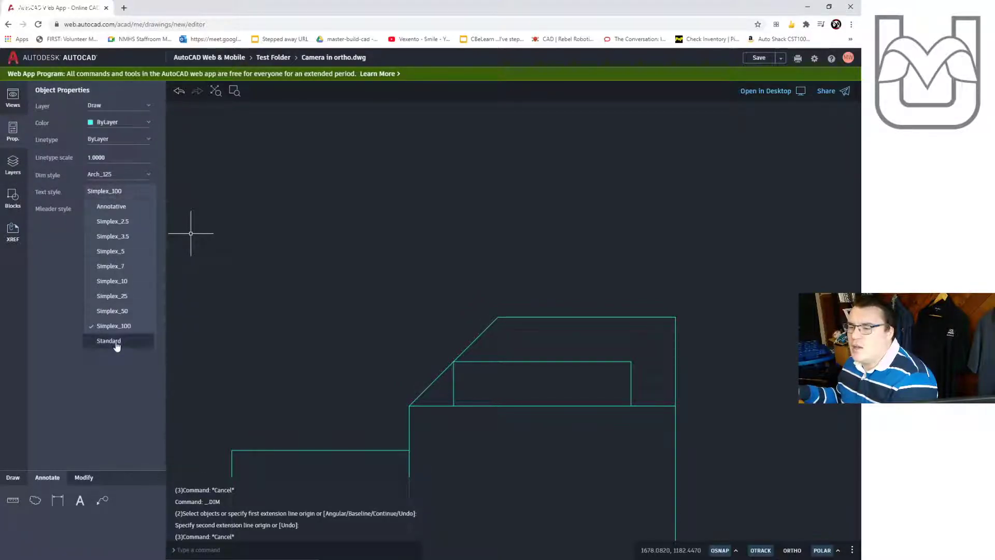
click(115, 340)
click(117, 181)
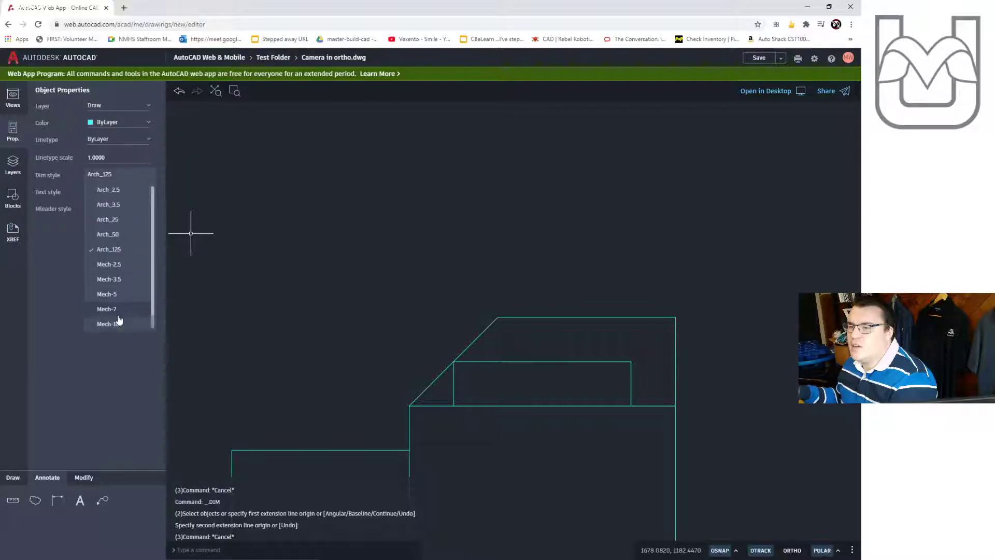
click(109, 324)
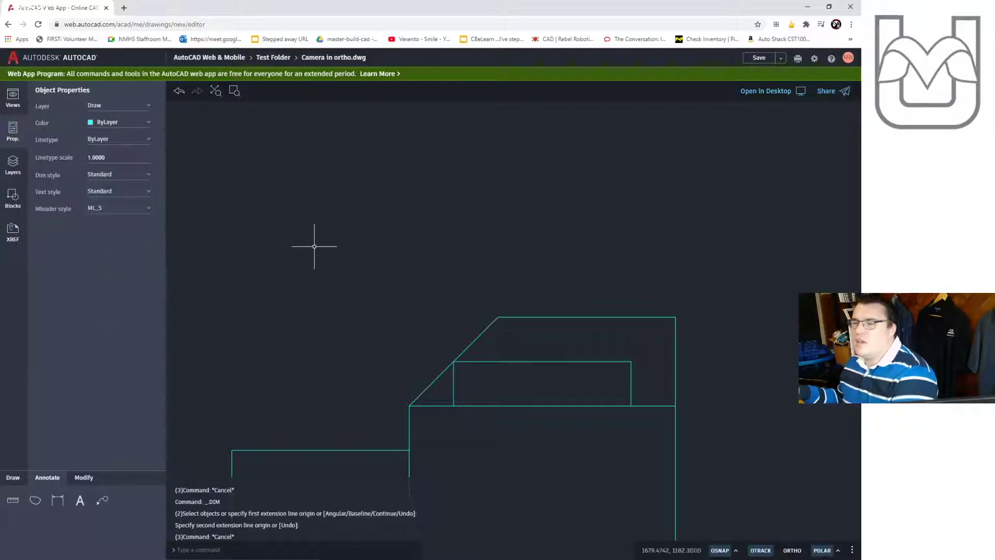
click(58, 500)
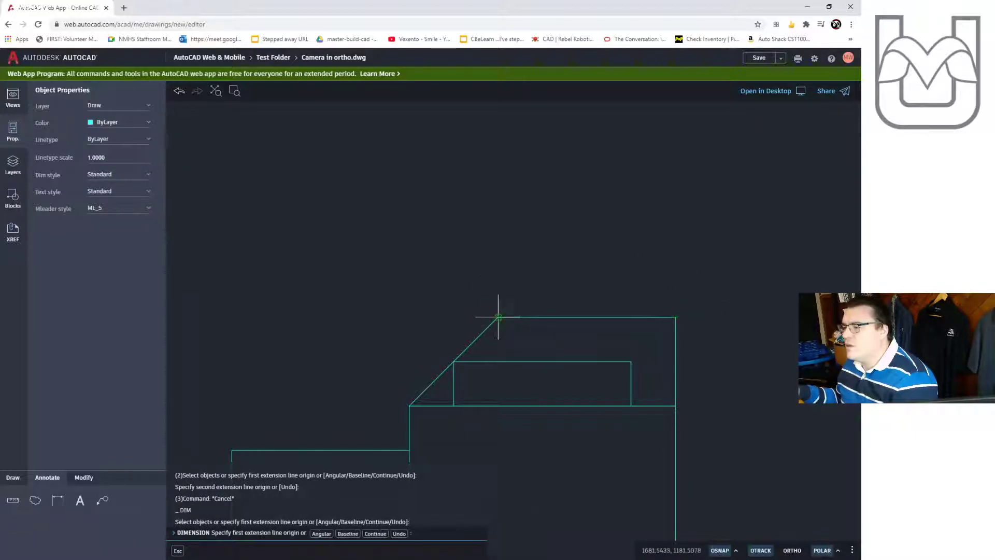
key(Escape)
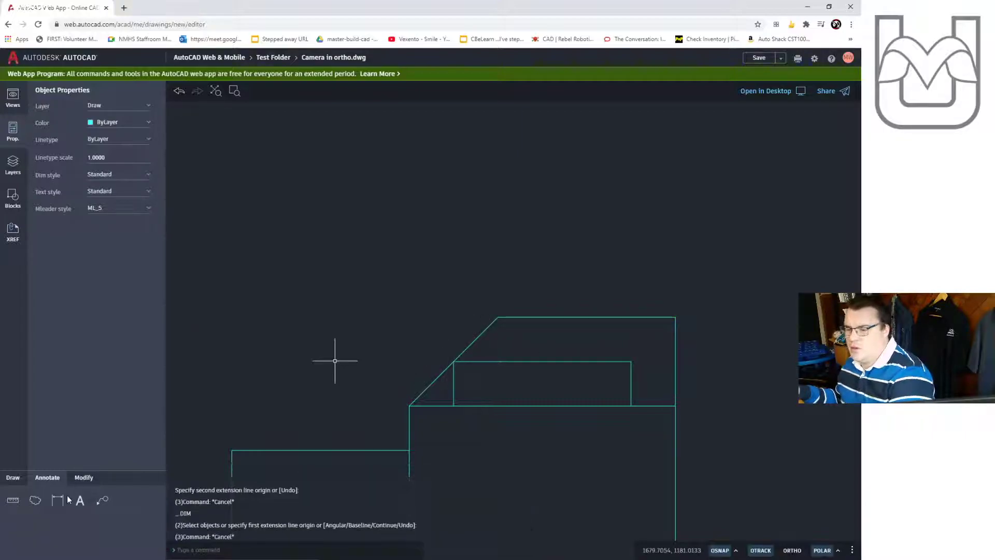
key(Return)
click(498, 317)
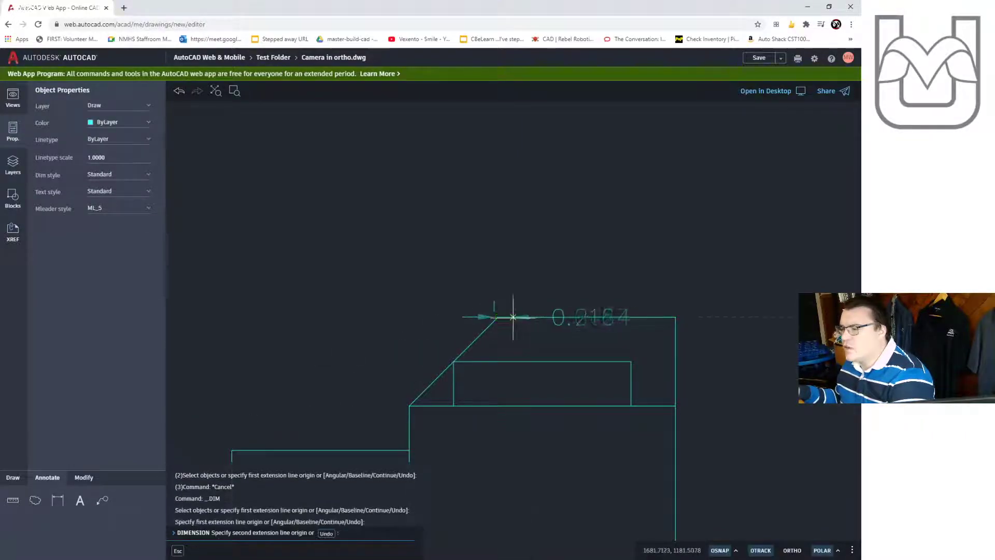
key(Escape)
- Dimension the length of the horizontal top edge of the side view's sloped block, placing the dimension above it
key(Return)
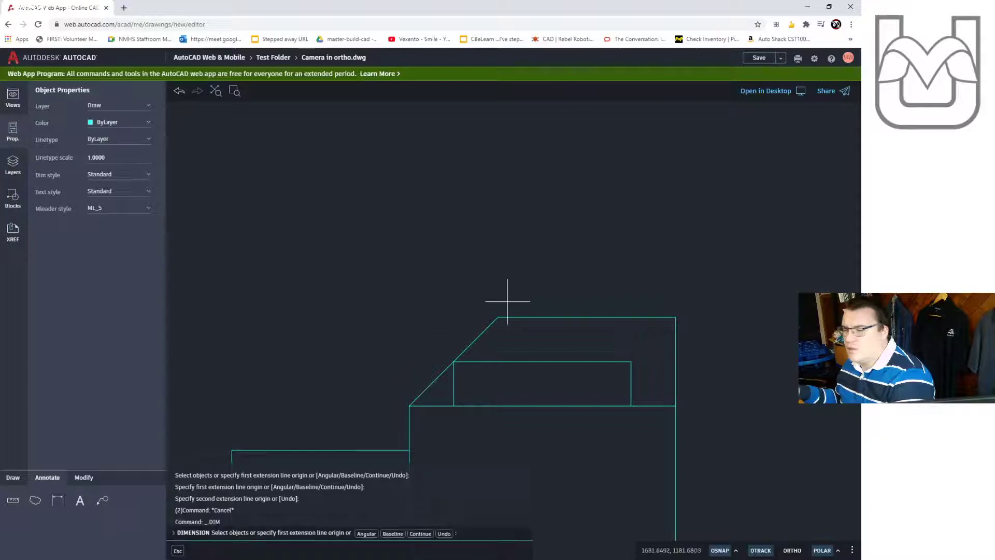
click(497, 317)
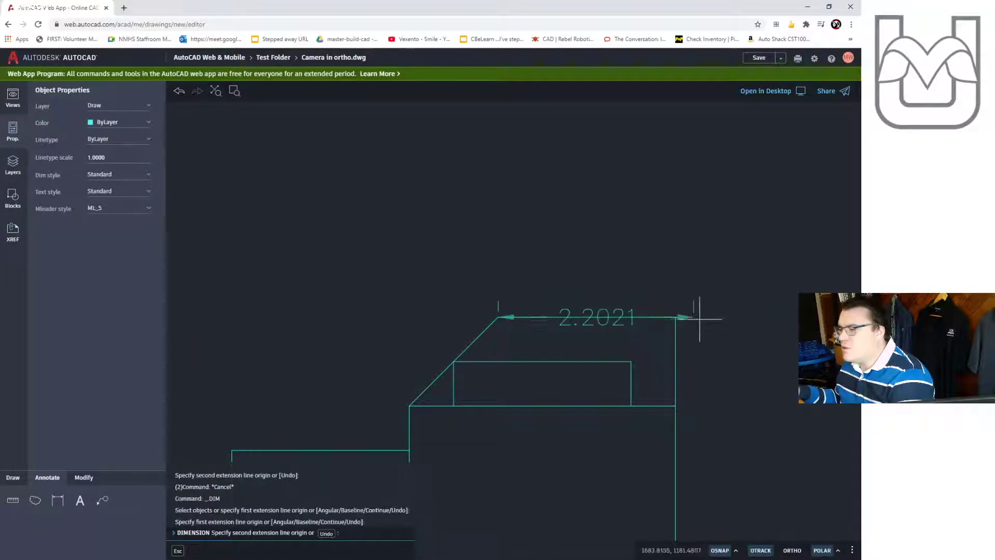
click(675, 317)
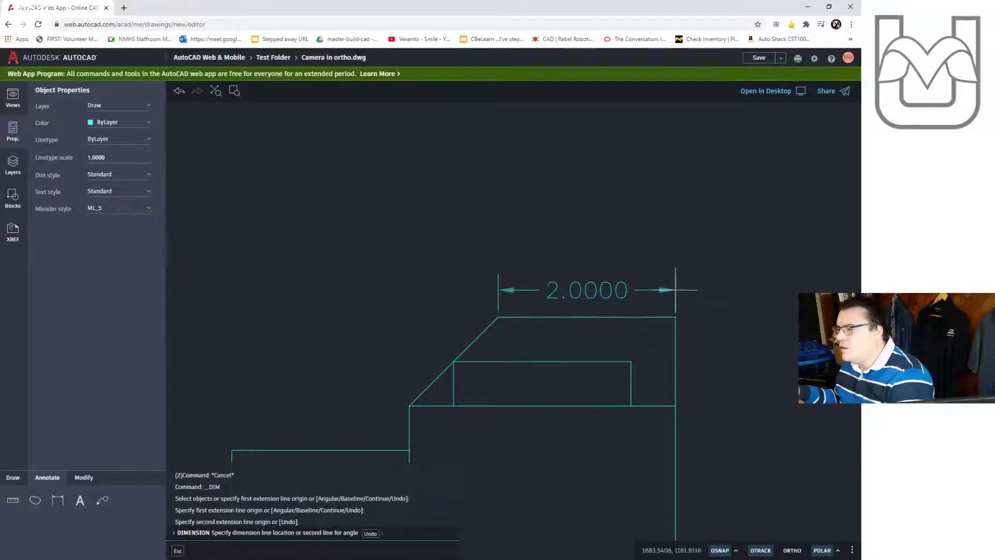
click(671, 276)
scroll(280, 400, down, 3)
scroll(533, 346, up, 2)
scroll(533, 346, down, 3)
middle_drag(533, 346, 601, 319)
key(Escape)
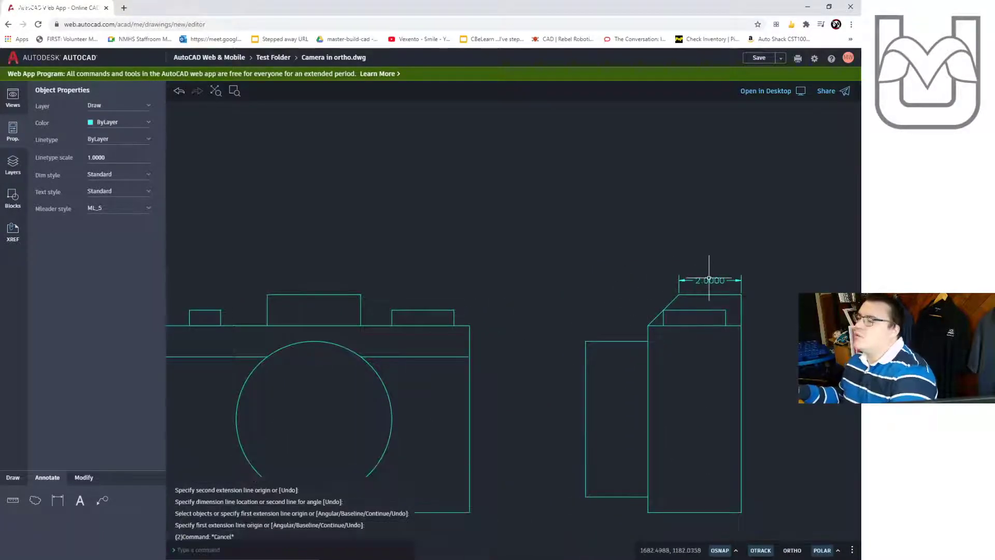
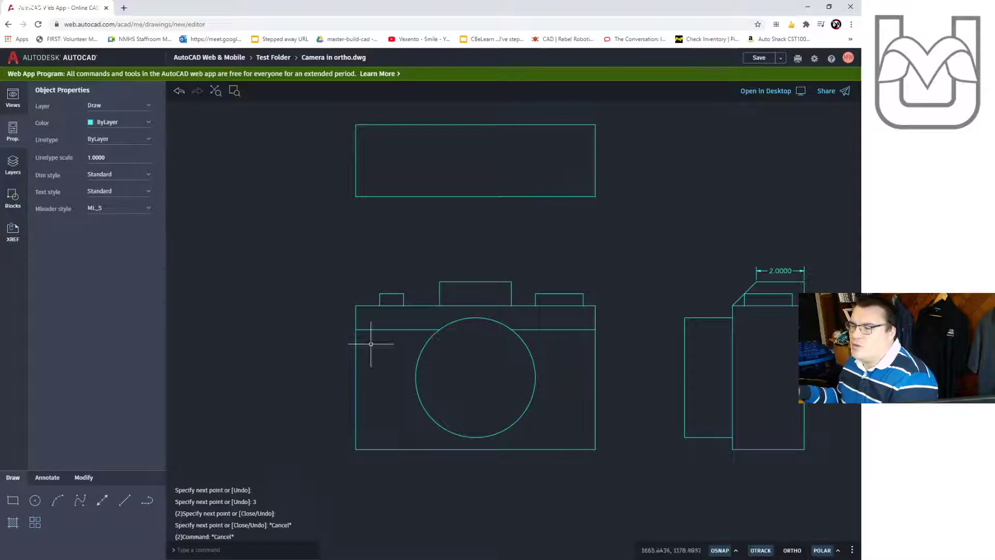
- Draw a line from the front view's lens centre to its left quadrant, continuing vertically up to the top view's lower edge
click(124, 500)
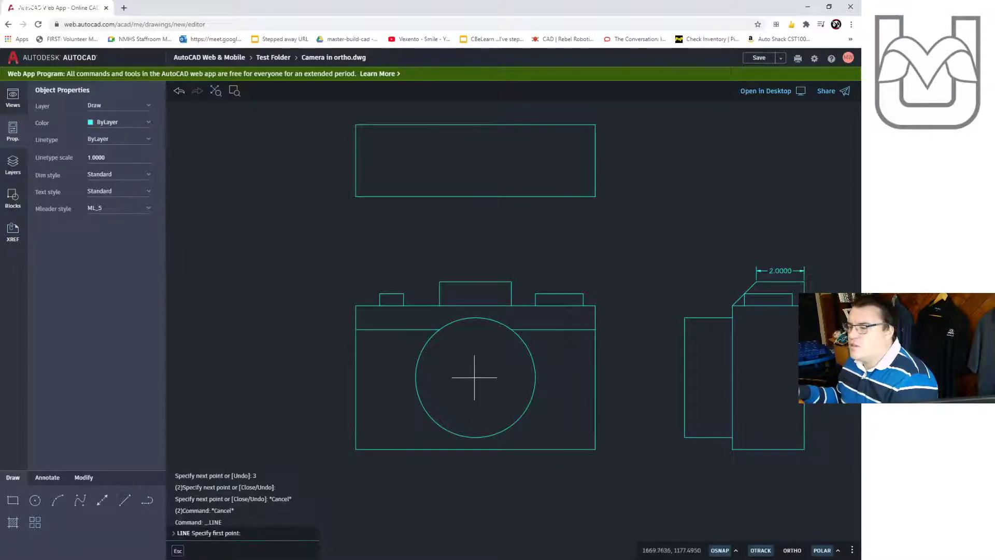
click(476, 376)
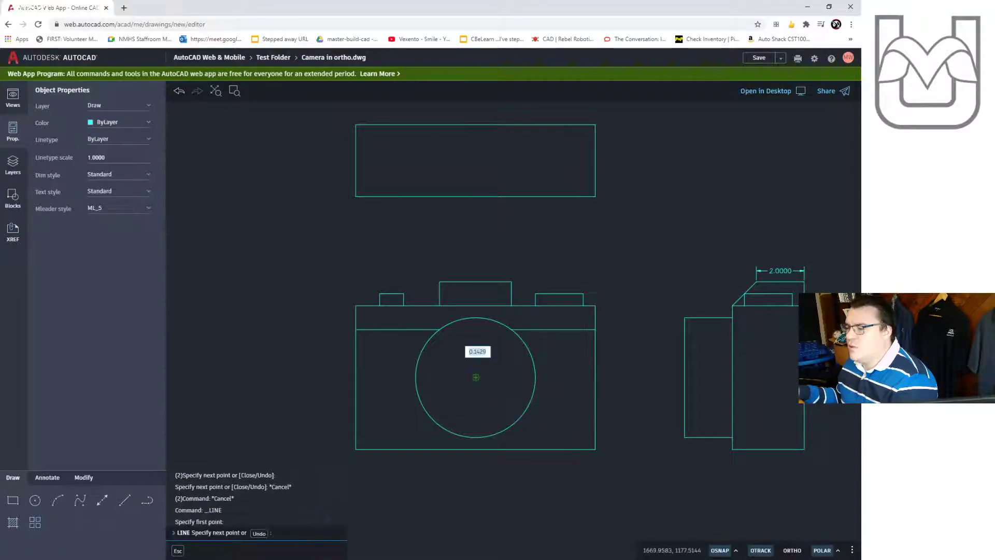
click(415, 377)
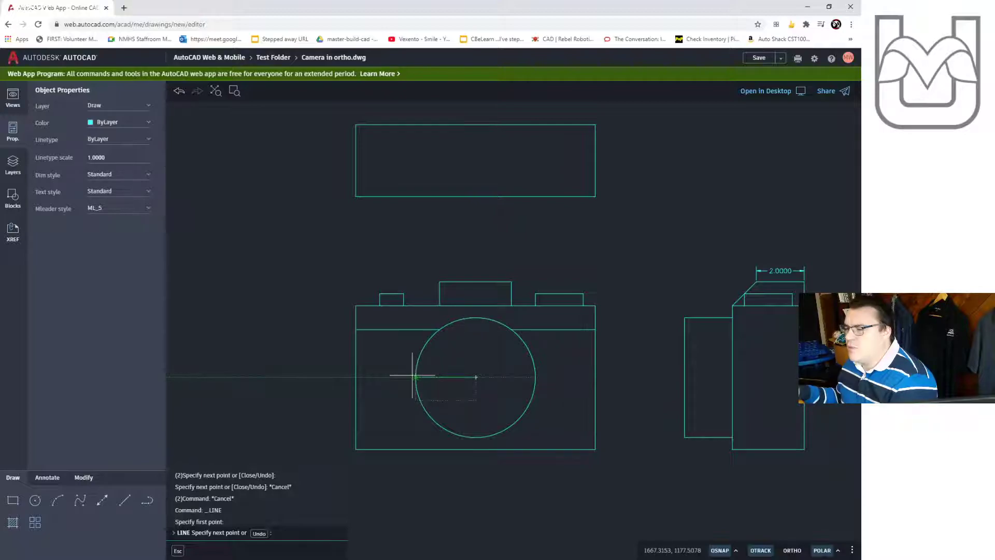
click(416, 198)
key(Escape)
- Draw a line from the front view's lens centre to its right quadrant, continuing vertically up to the top view's lower edge
key(space)
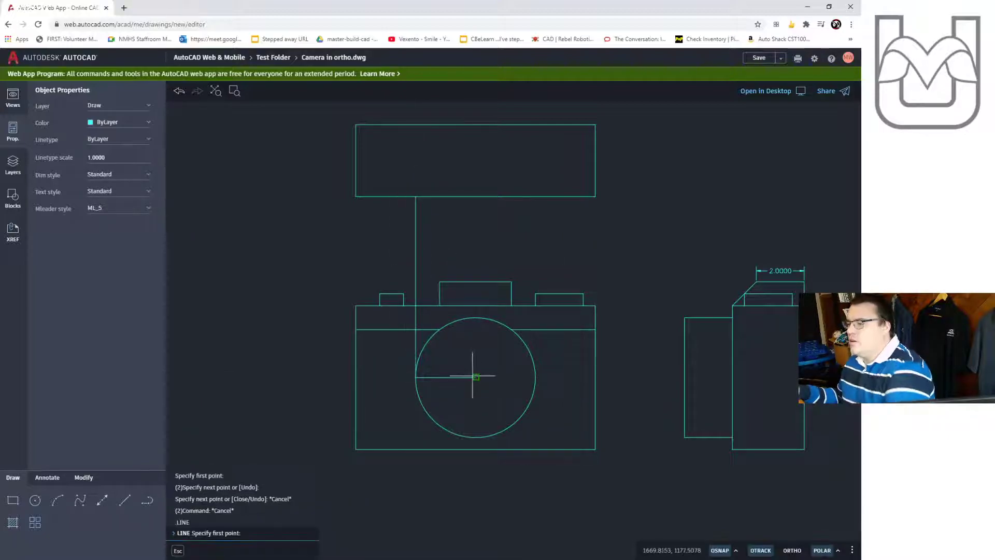
click(535, 376)
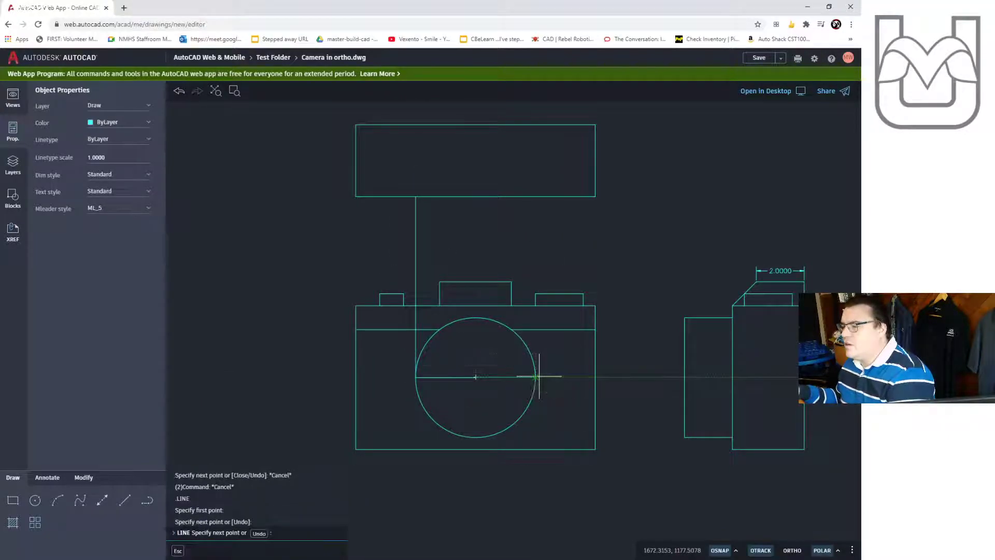
click(535, 197)
key(Escape)
- Draw a line along the top view's lower edge from the right lens projection line to the left one
key(space)
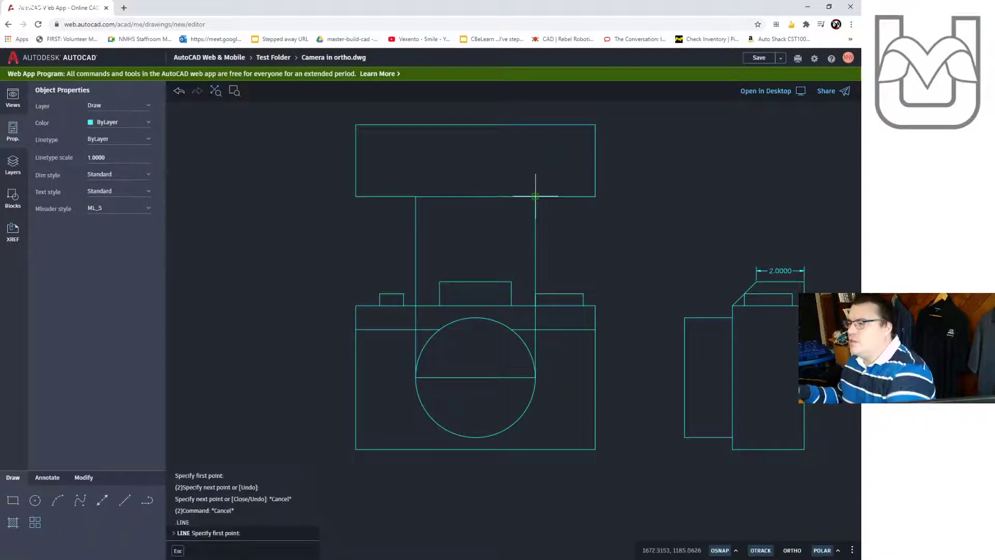
click(535, 197)
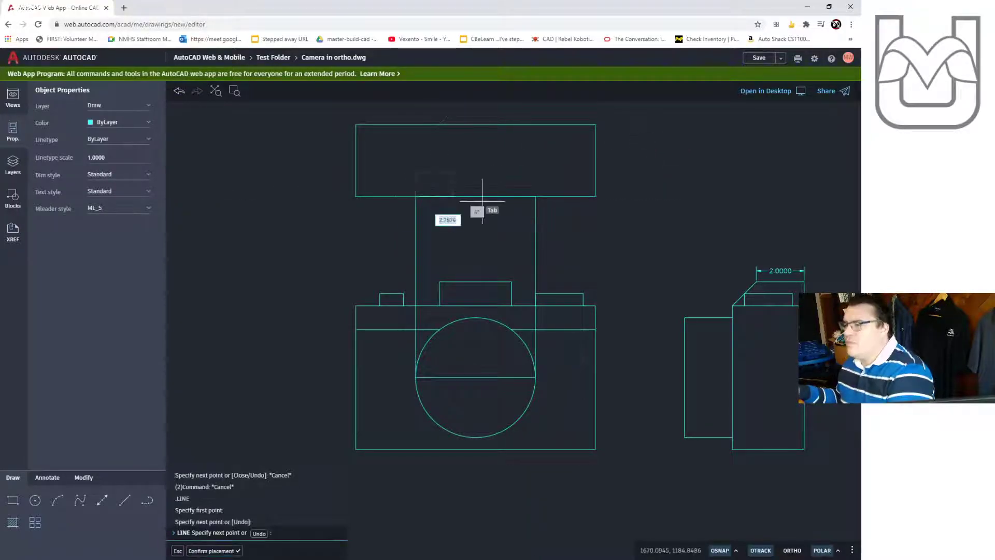
key(Escape)
- Move the 5-unit line on the top view's lower edge straight down 2 units to form the lens front
click(489, 198)
click(490, 196)
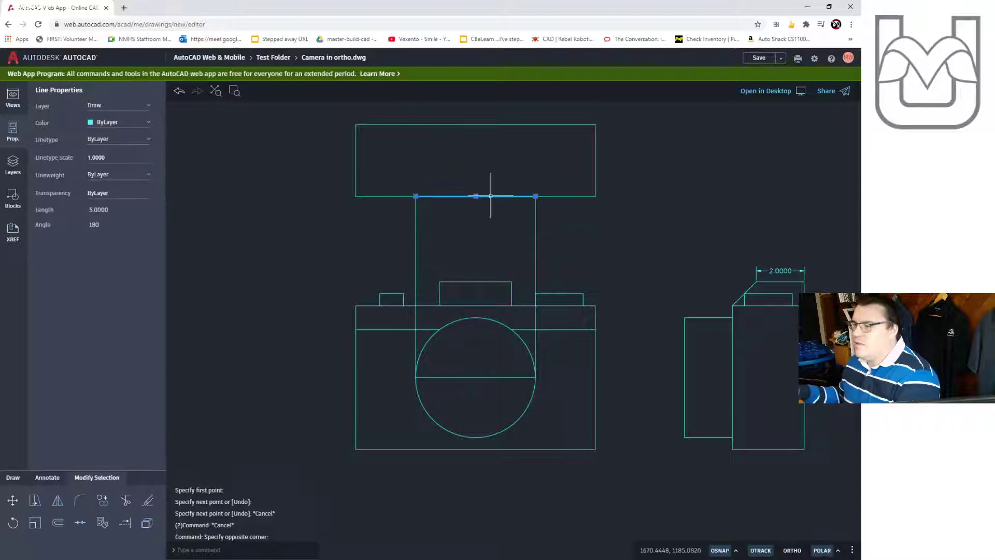
text(m)
key(Return)
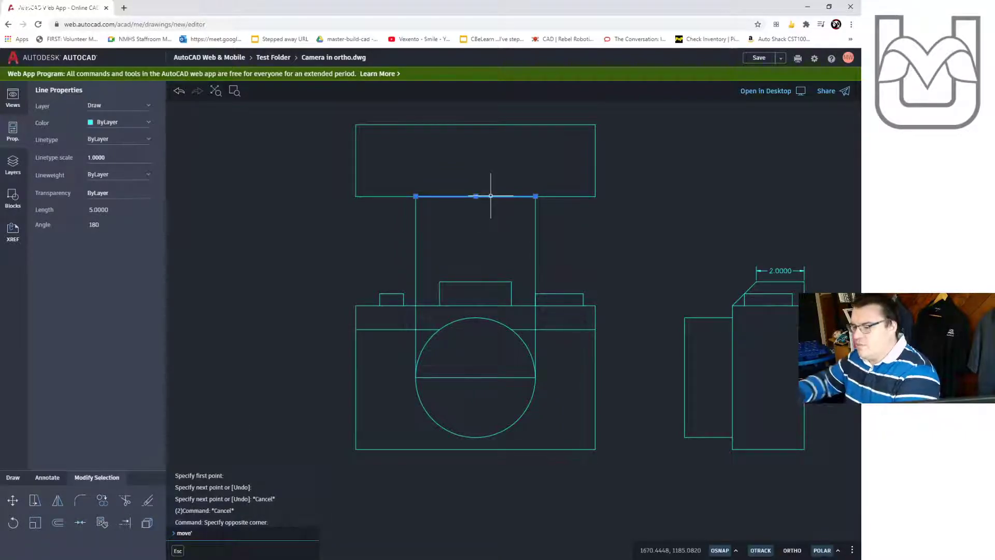
click(475, 195)
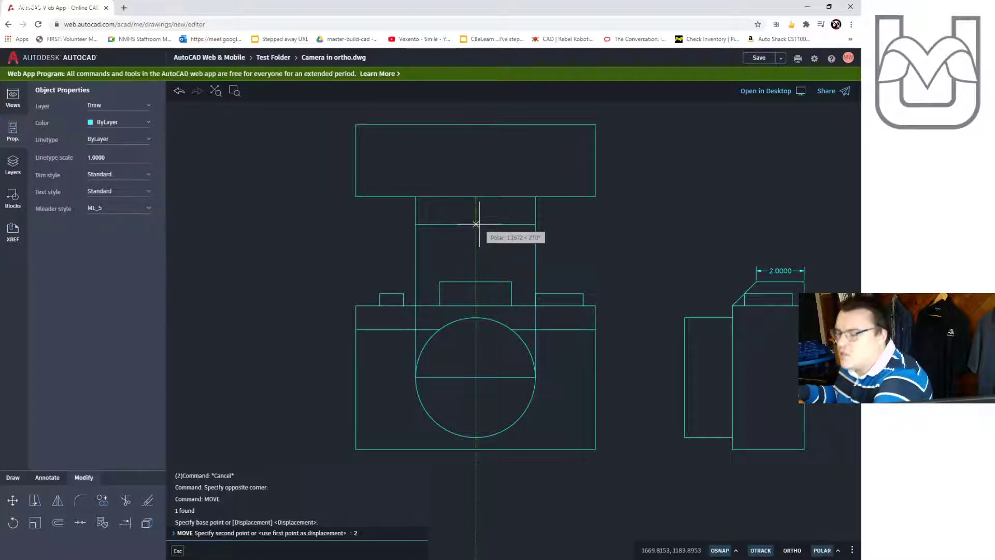
text(2)
key(Return)
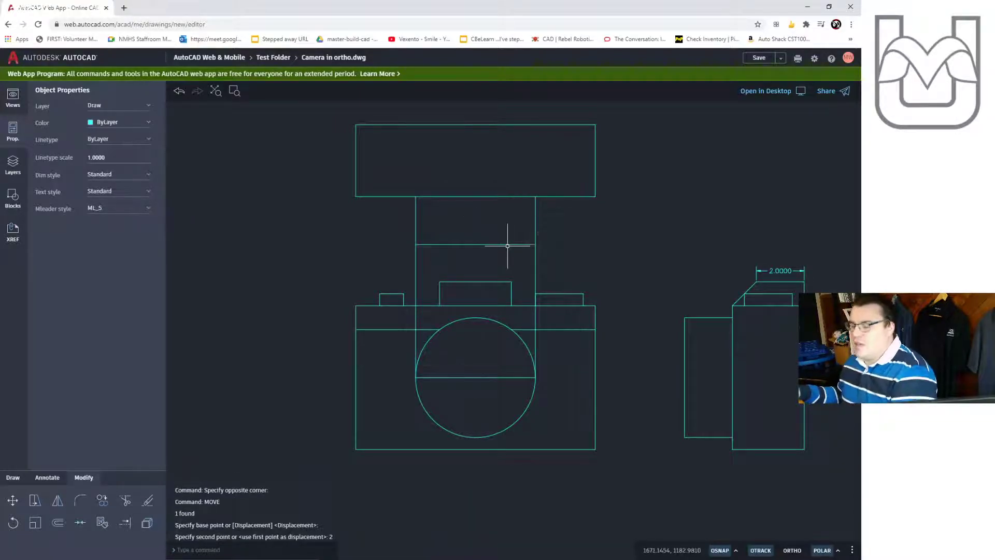
- Trim both vertical lens projection lines between the moved line and the front view
text(trim)
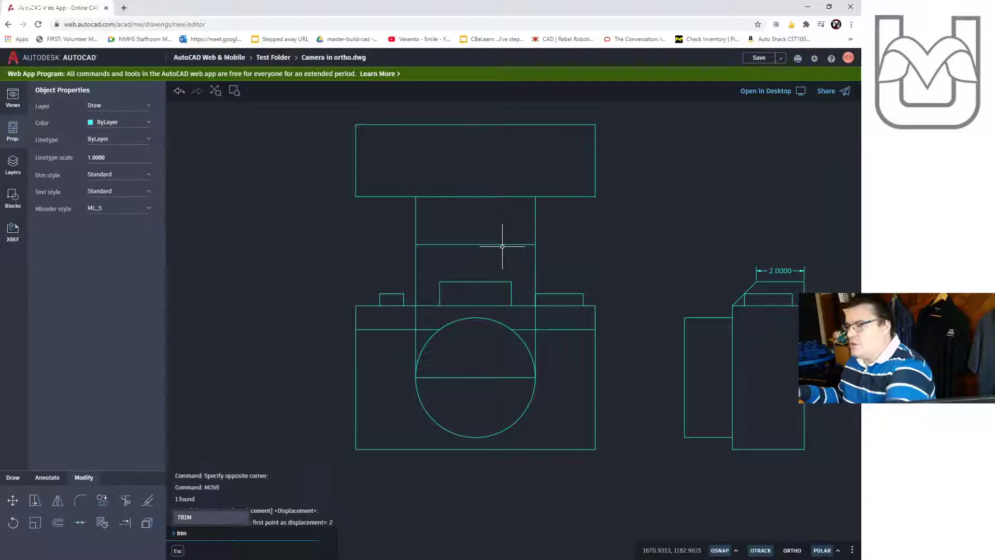
key(Return)
click(535, 258)
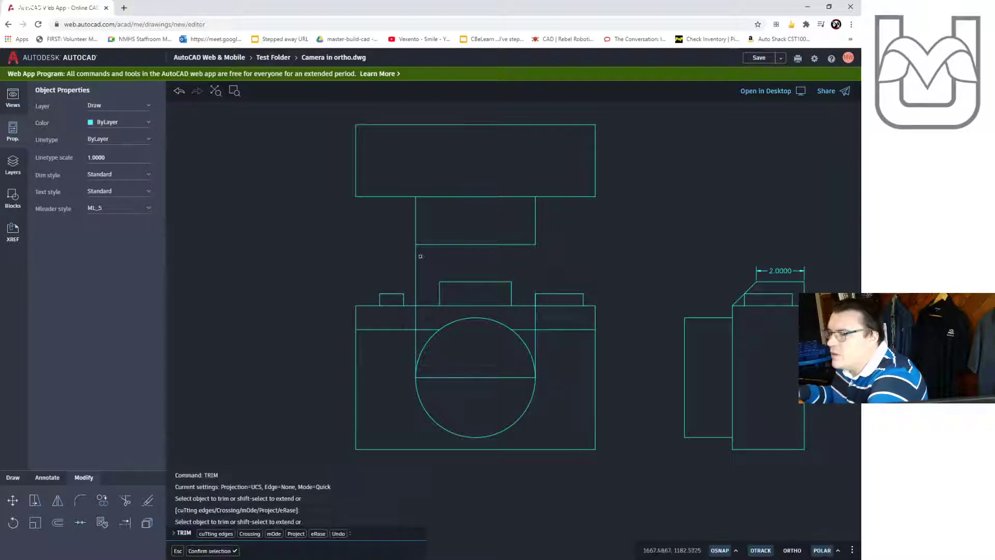
key(Escape)
key(Escape)
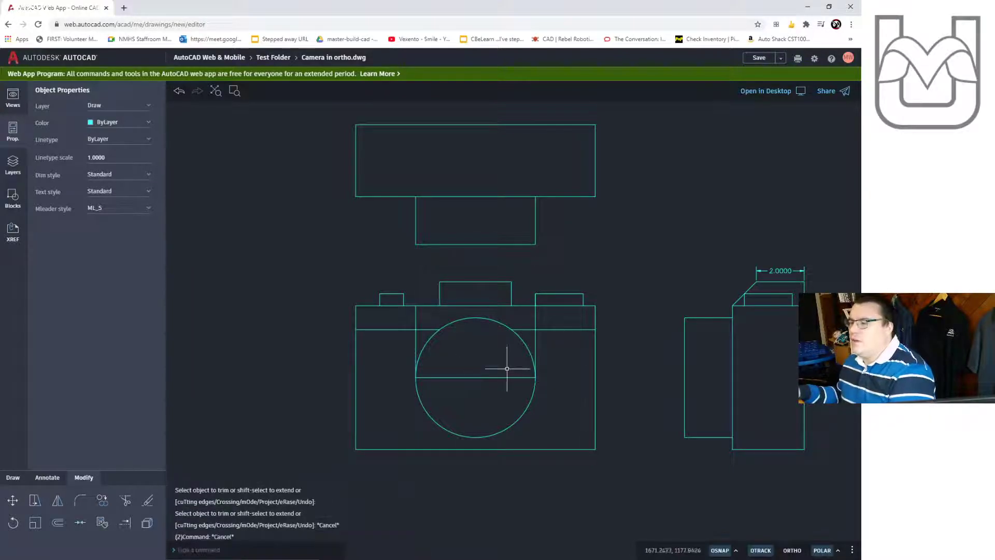
- Delete the leftover vertical and horizontal projection lines around and inside the front view's lens circle
click(536, 342)
key(Delete)
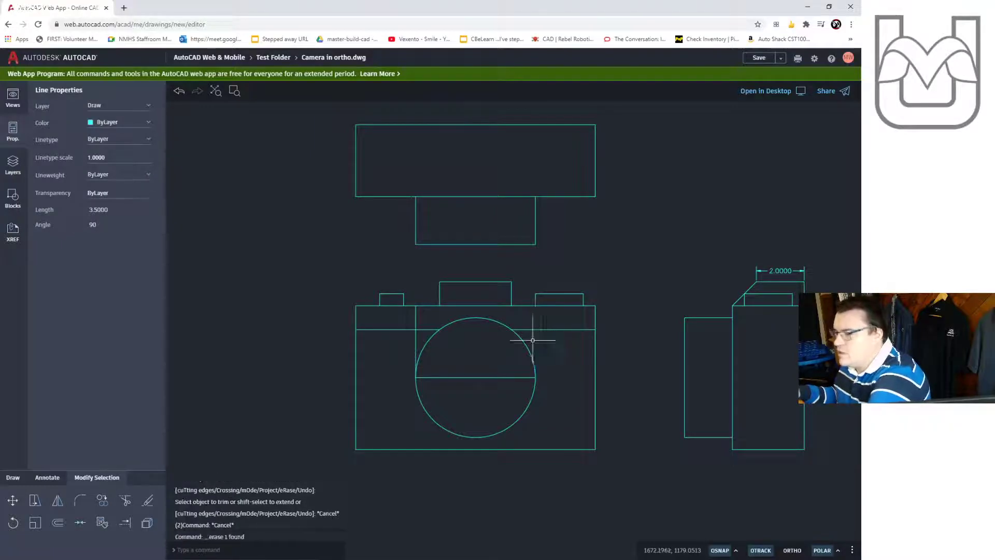
drag(514, 345, 439, 409)
key(Delete)
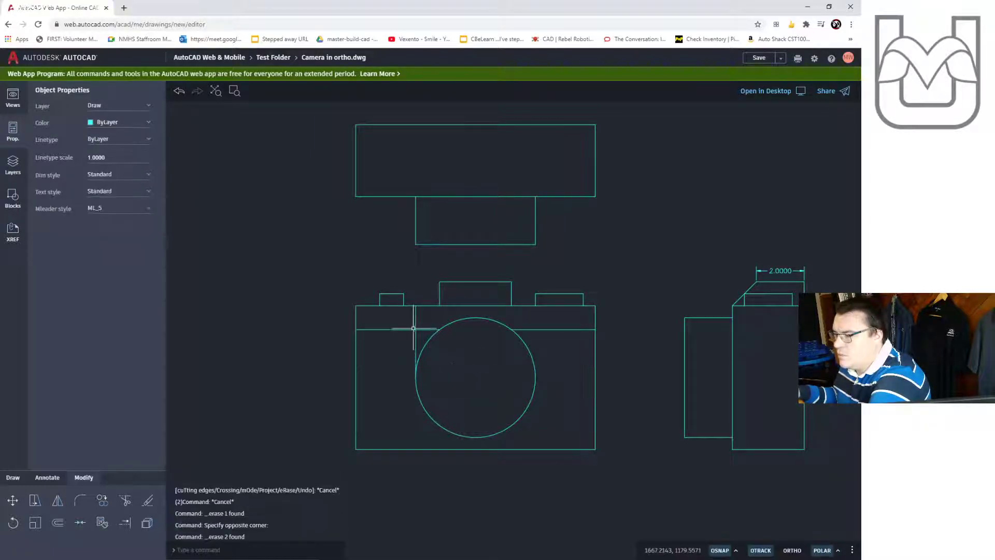
key(Delete)
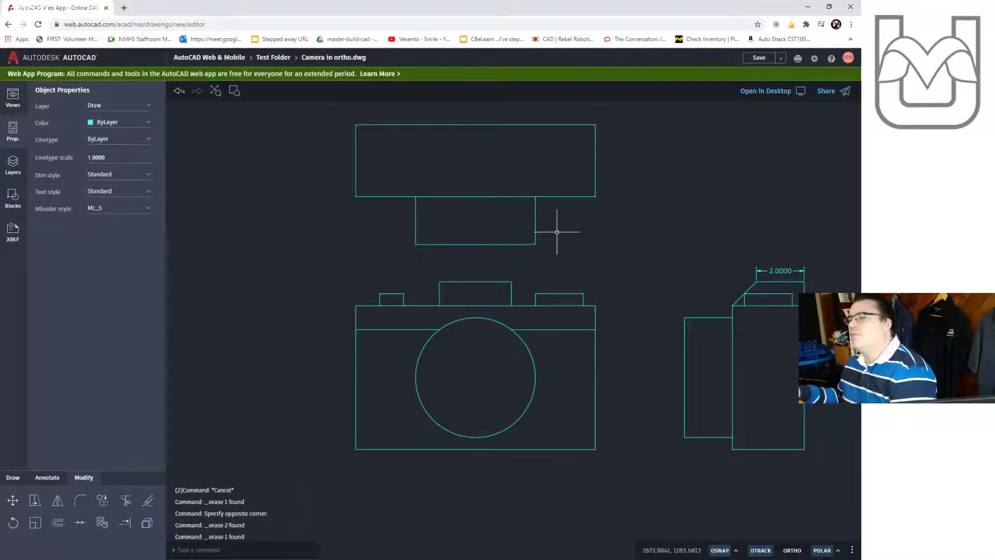
- Draw a vertical line from the midpoint of the front view's right knob top edge to the top view's upper edge
click(10, 520)
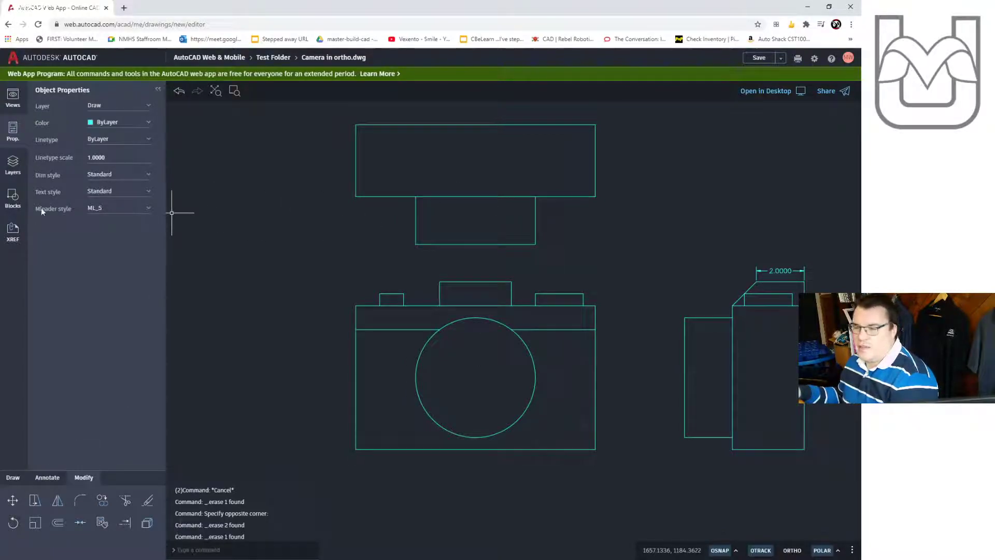
click(19, 481)
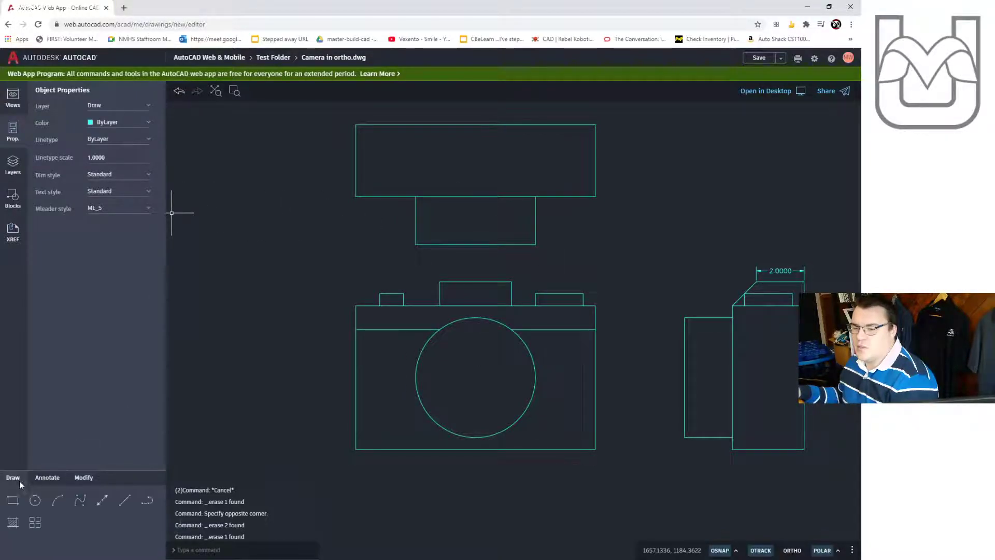
click(127, 504)
click(563, 294)
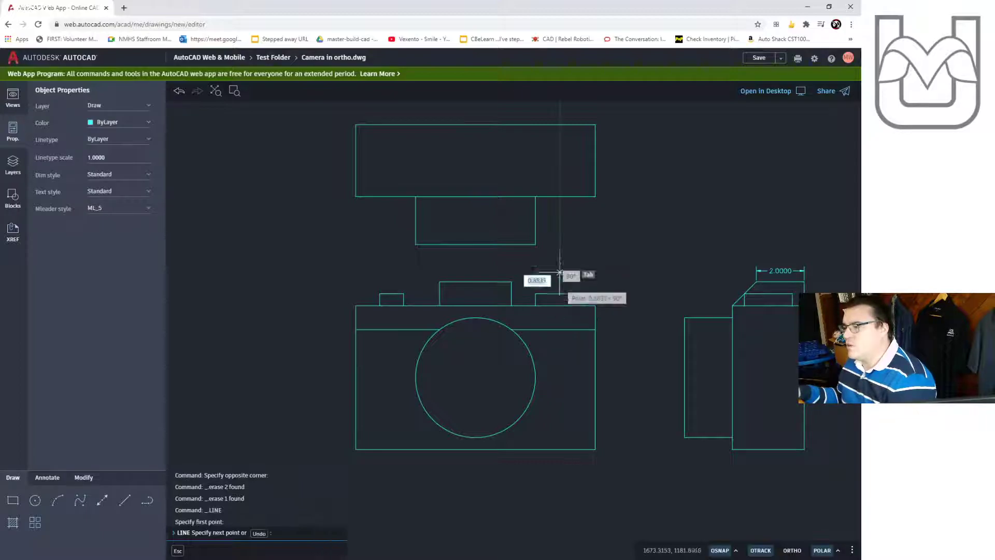
click(559, 126)
key(Escape)
key(Escape)
- Draw a radius 1 circle on the knob's projection line at mid-depth of the top view, and delete that projection line
scroll(550, 107, up, 2)
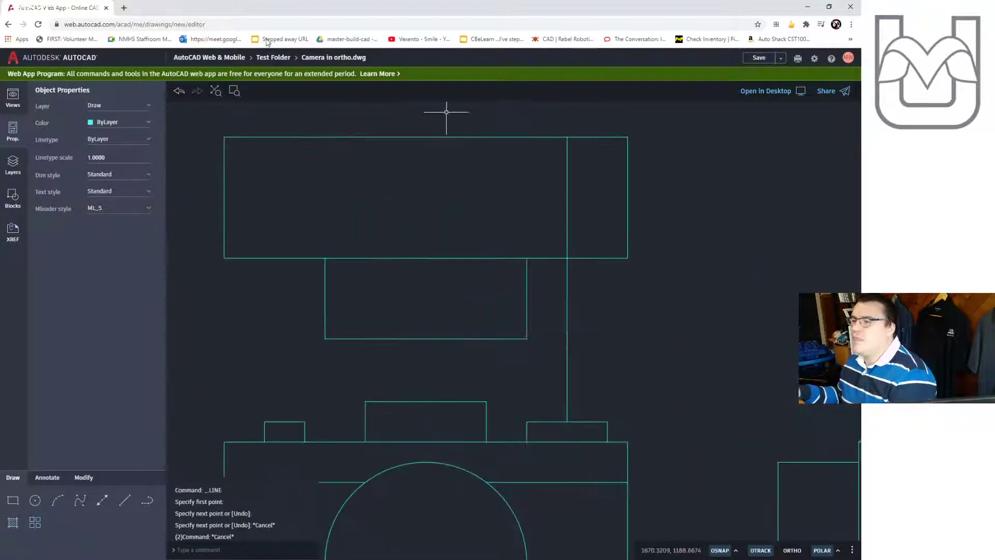
click(38, 503)
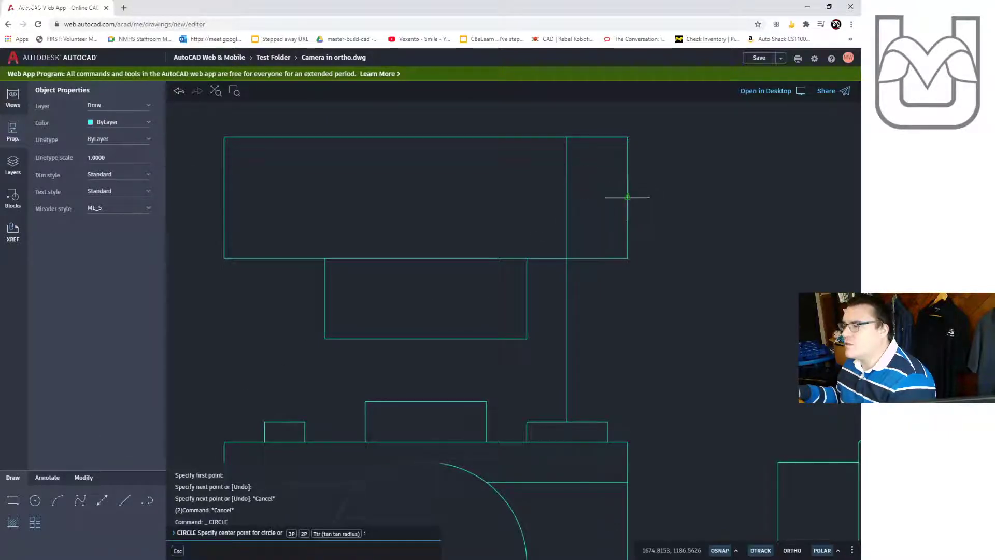
click(567, 196)
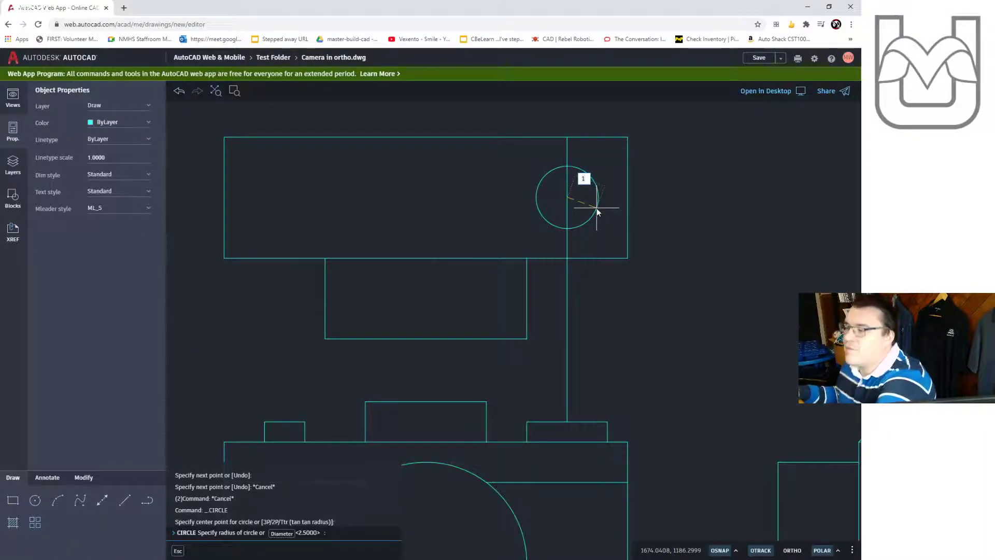
key(Return)
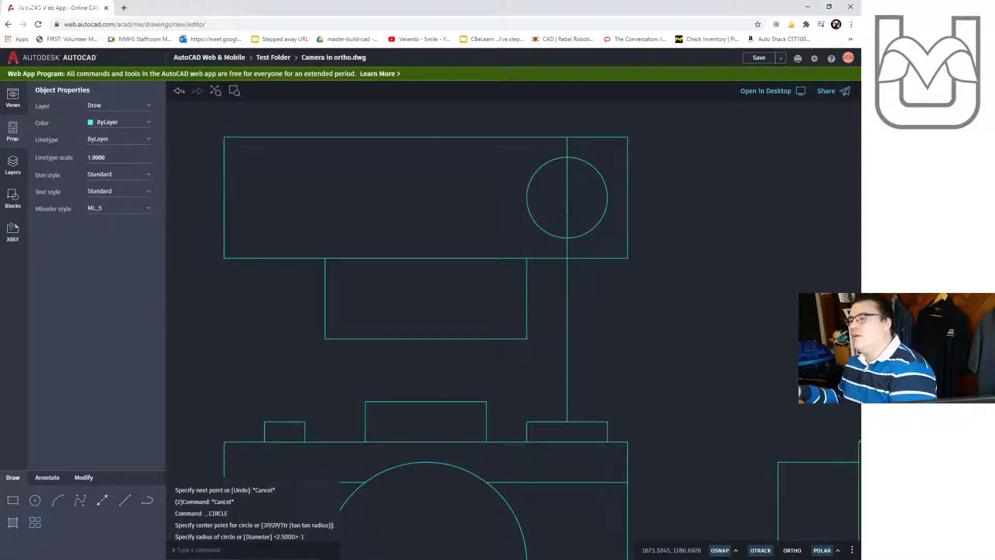
click(567, 202)
key(Delete)
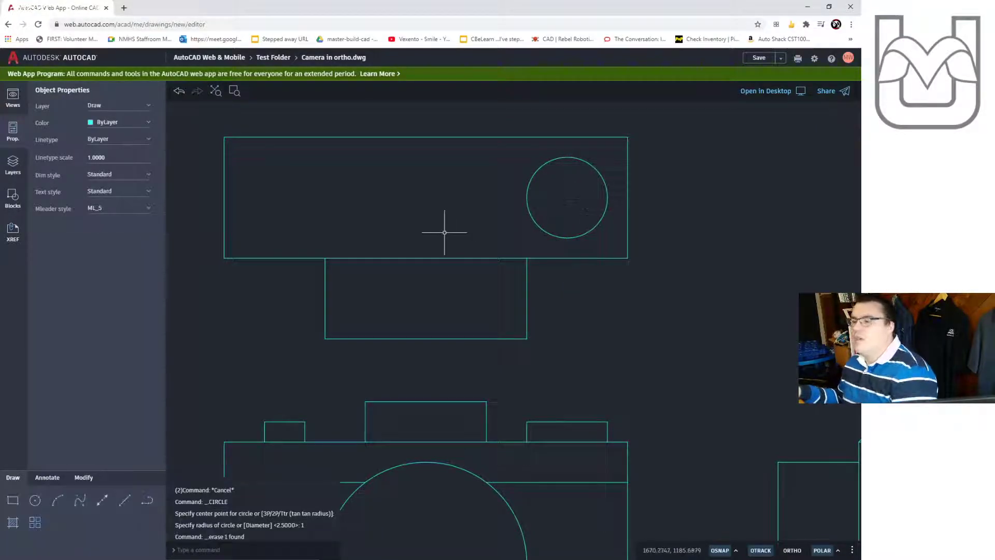
- Draw two vertical lines across the top view's full depth, aligned with the left and right edges of the front view's central block
scroll(444, 232, down, 1)
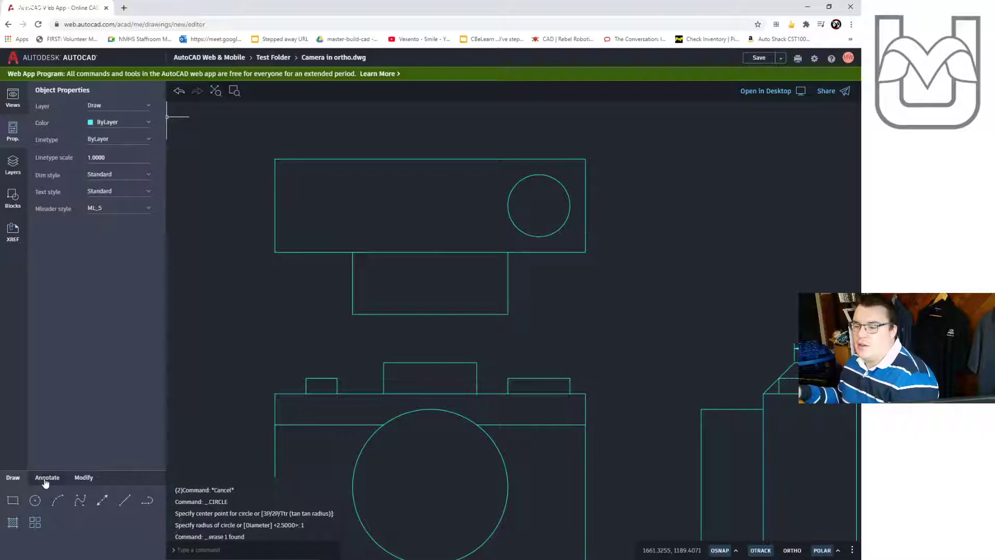
key(Return)
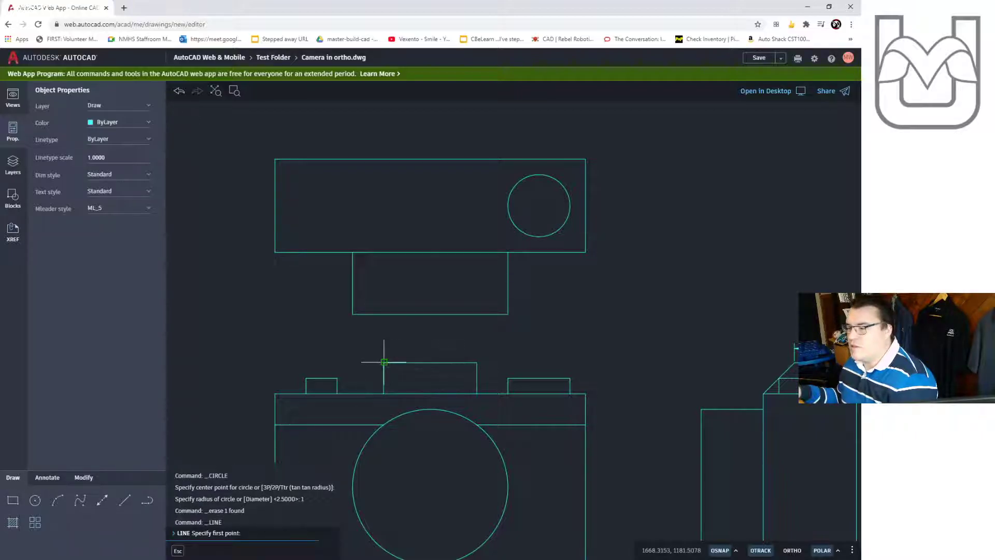
click(384, 252)
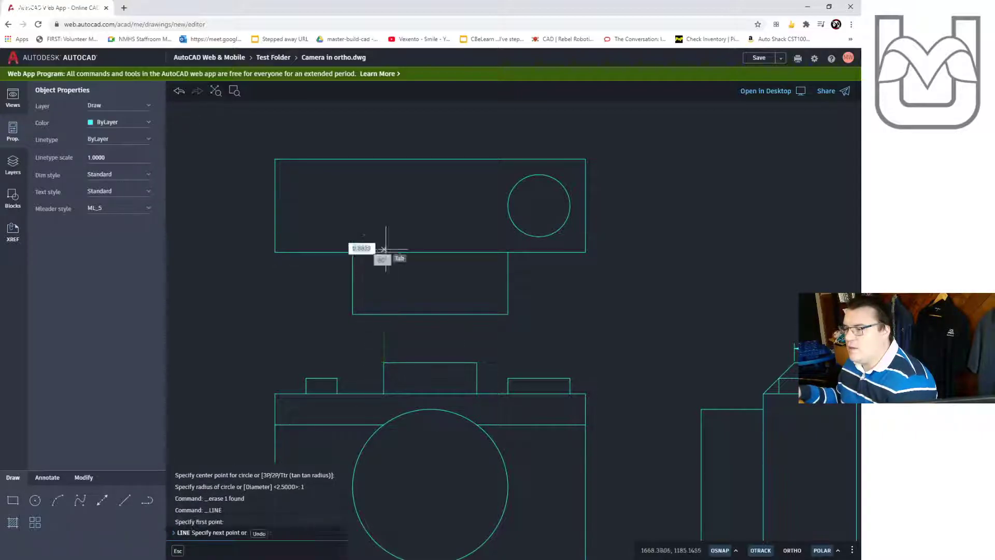
key(Escape)
key(Escape)
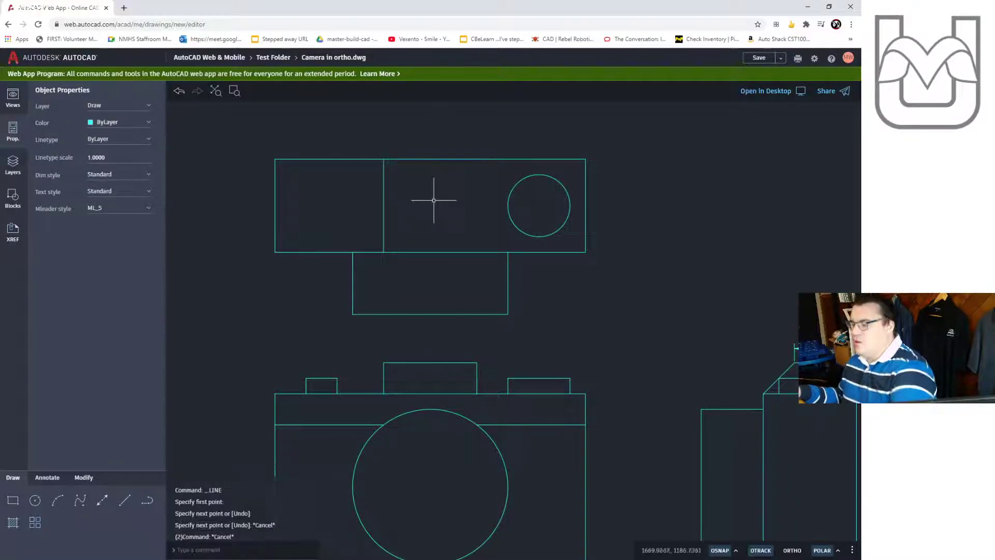
key(Return)
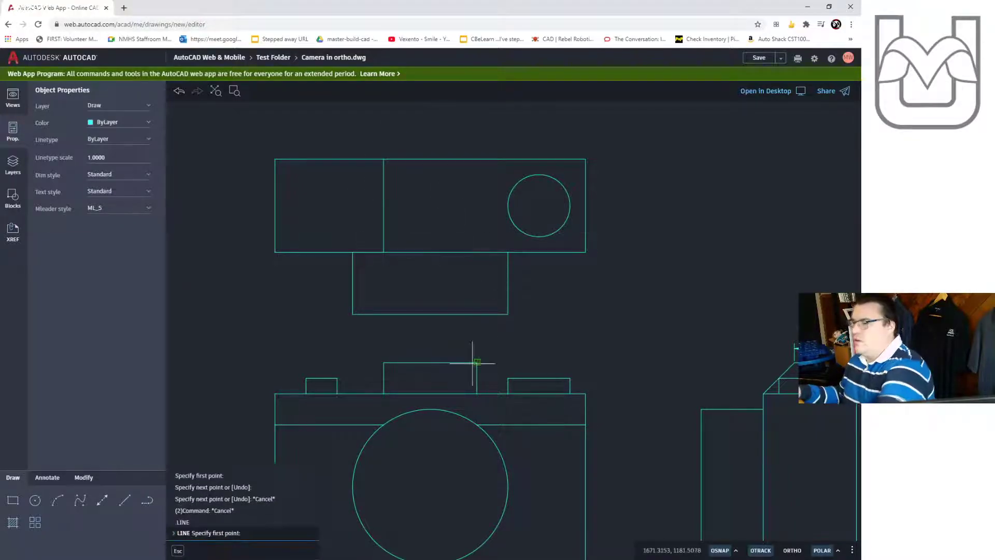
click(477, 253)
click(477, 158)
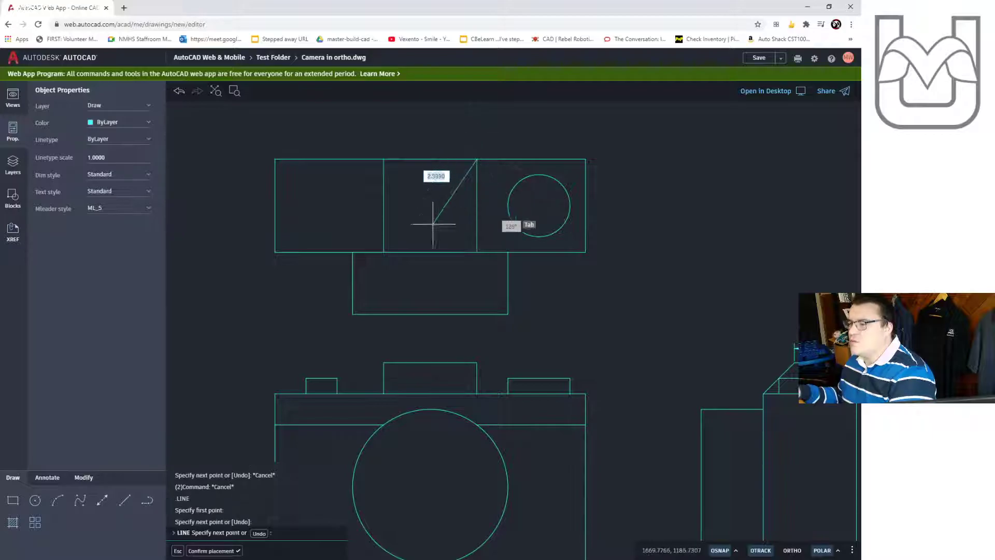
key(Escape)
key(Escape)
- Draw two vertical lines across the top view's full depth, aligned with the right and left edges of the front view's small left button
key(Return)
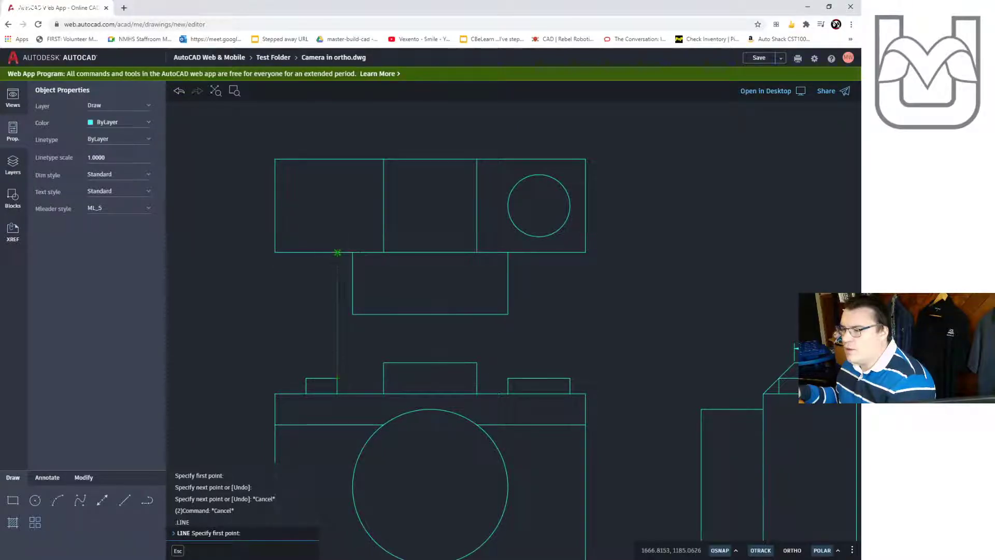
click(337, 252)
click(336, 159)
key(Escape)
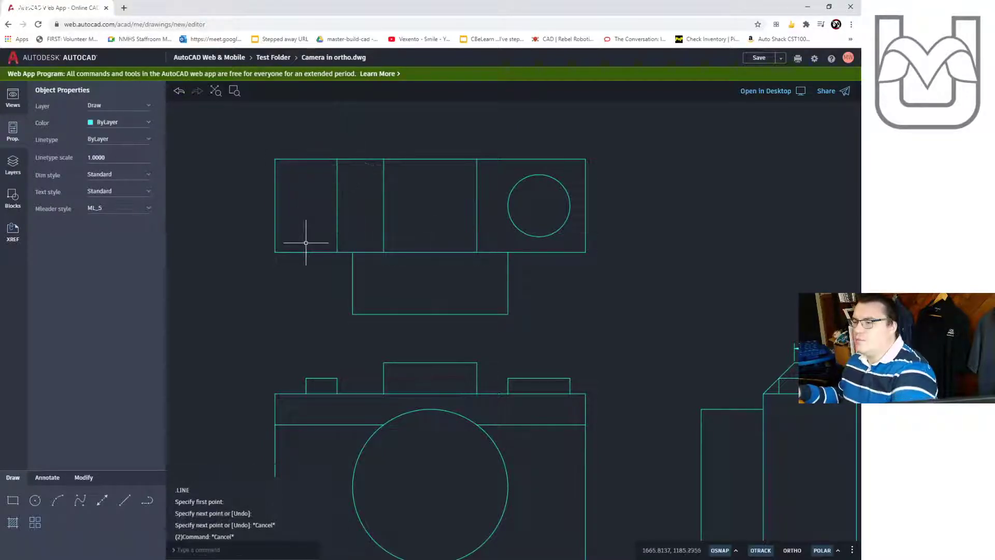
key(Return)
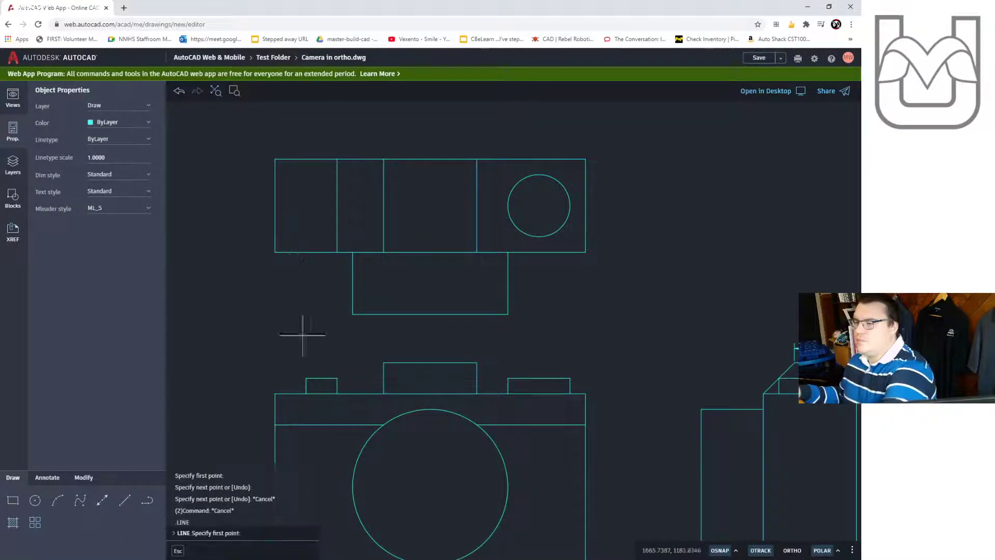
click(306, 252)
click(306, 159)
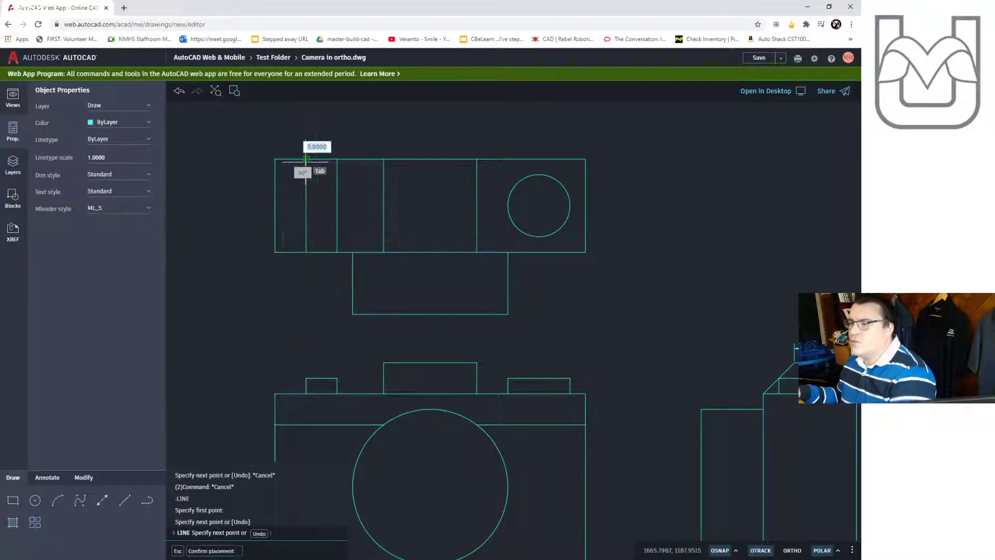
key(Escape)
- Draw a line 1 unit down from the upper end of the button's right projection line, continuing horizontally to its left projection line
scroll(305, 163, up, 4)
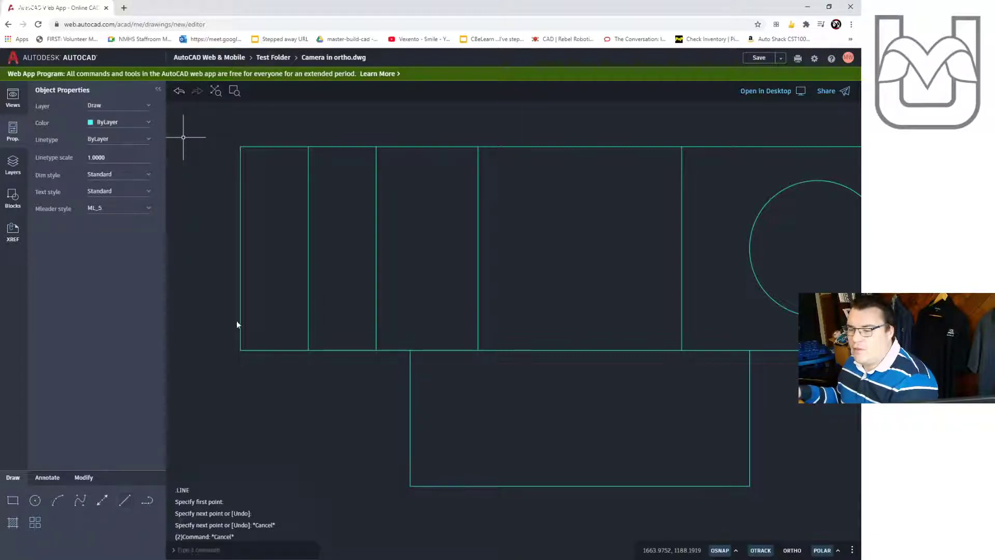
key(Return)
click(376, 147)
text(1)
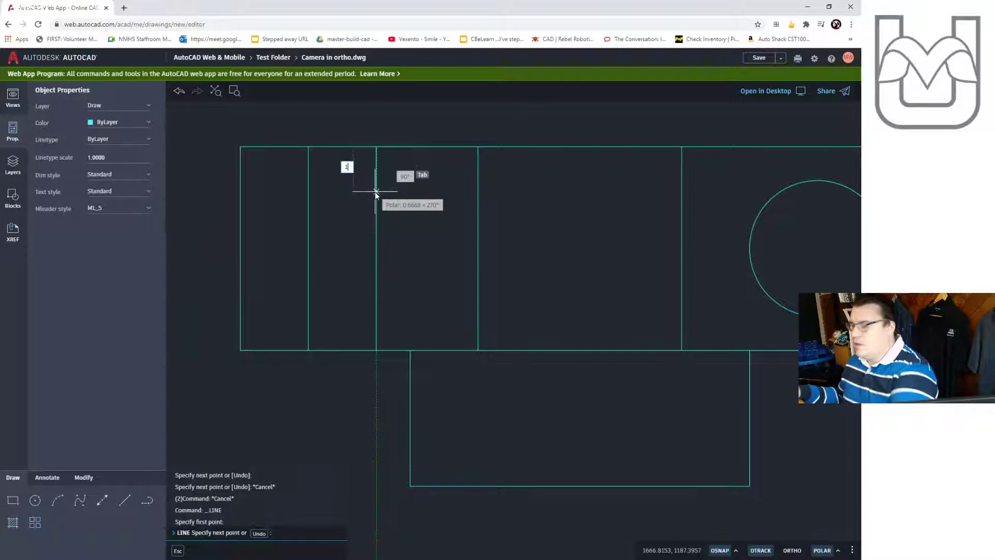
key(Return)
click(309, 214)
key(Escape)
key(Escape)
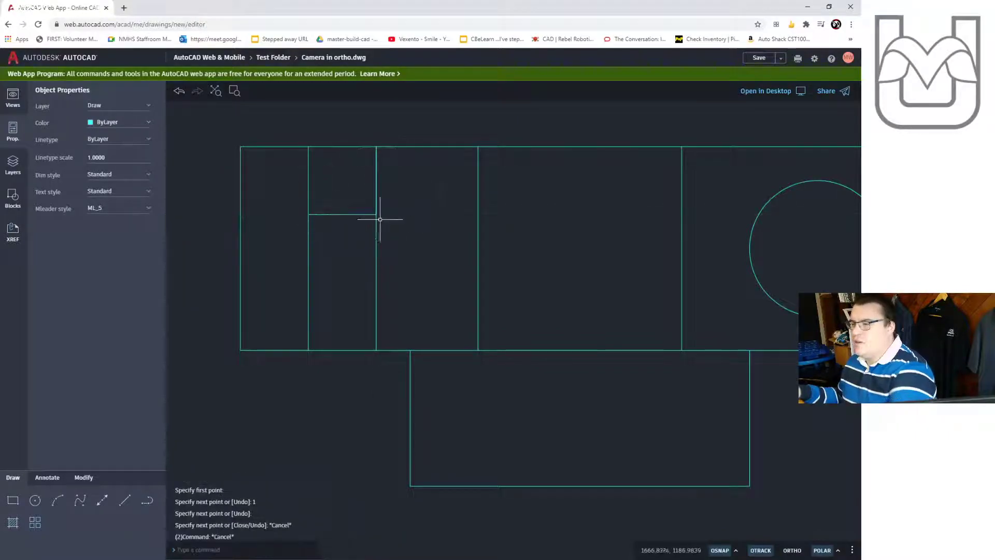
- Complete the button's 1-unit square below that horizontal line, and delete the two full-depth projection lines and the upper 1-unit segment
key(Return)
click(377, 214)
text(1)
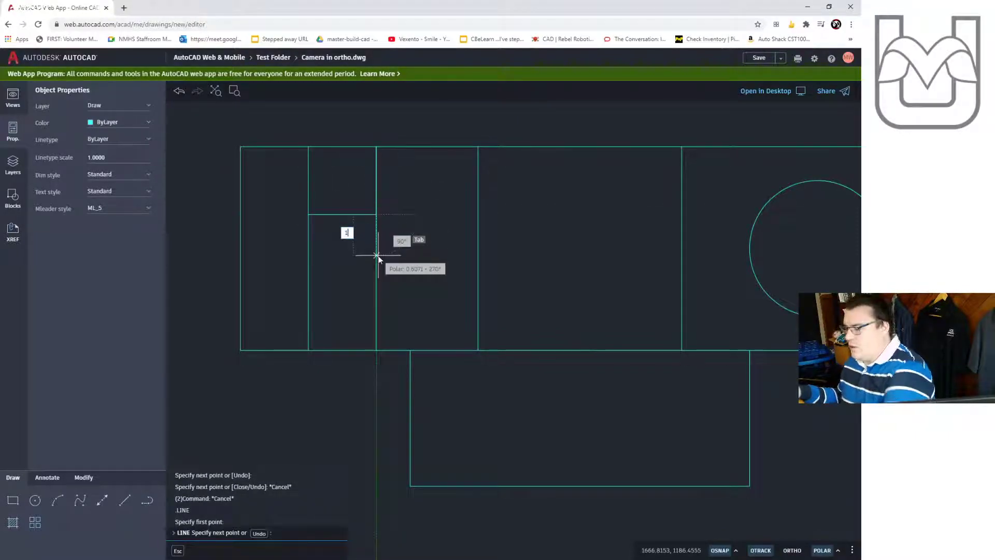
key(Return)
click(308, 281)
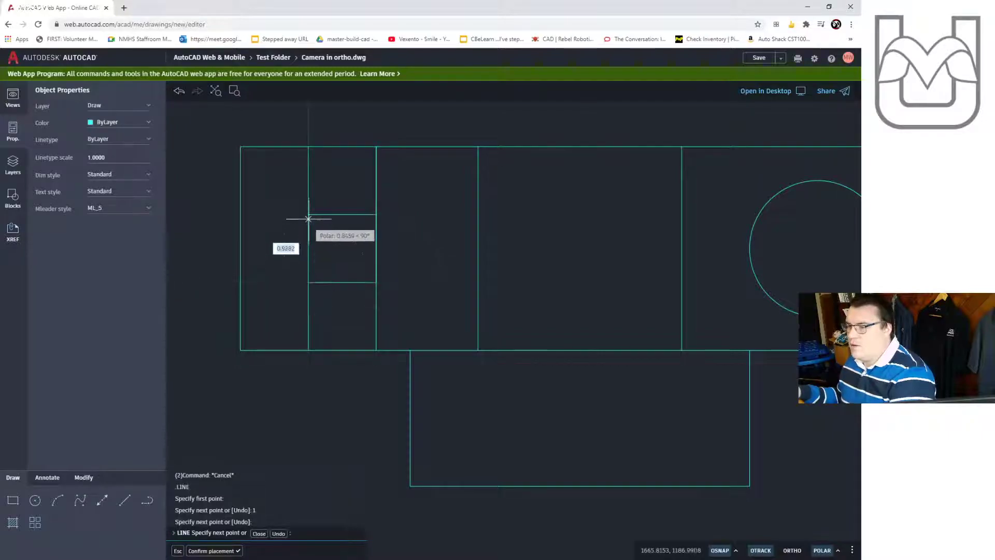
key(Escape)
key(Escape)
drag(407, 193, 275, 184)
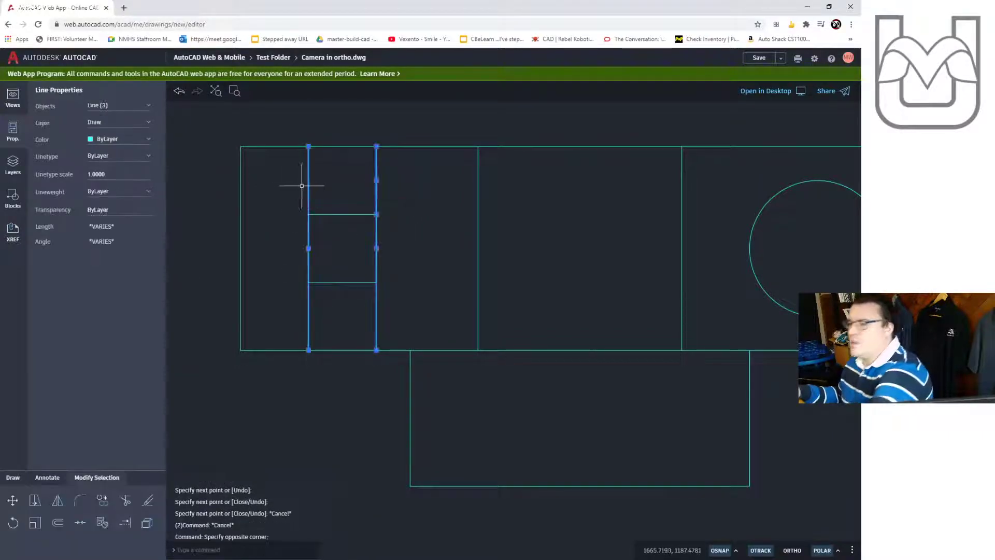
key(Delete)
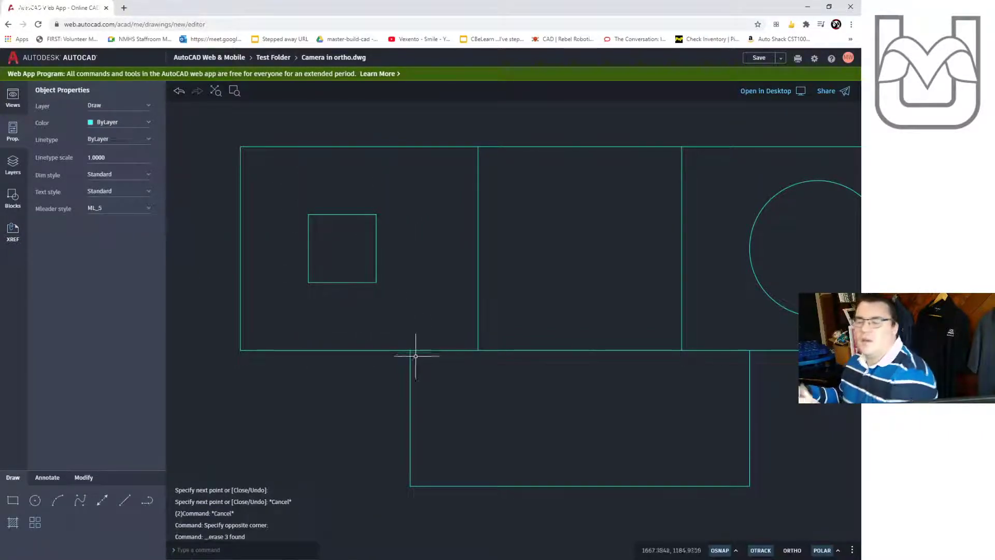
- Draw a horizontal line across the top view's central block 2 units below its back edge, and delete the 2-unit vertical construction segment
scroll(581, 327, down, 5)
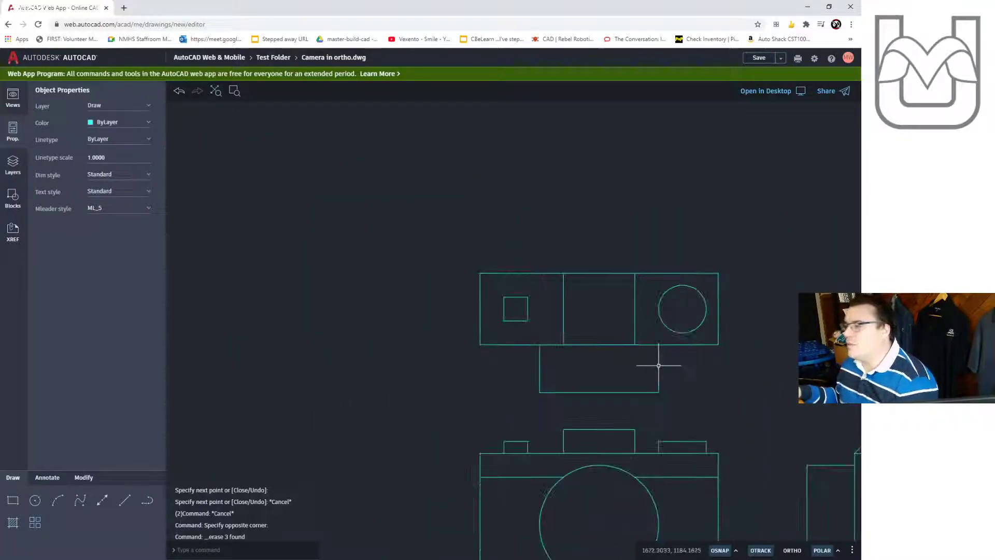
middle_drag(658, 365, 537, 300)
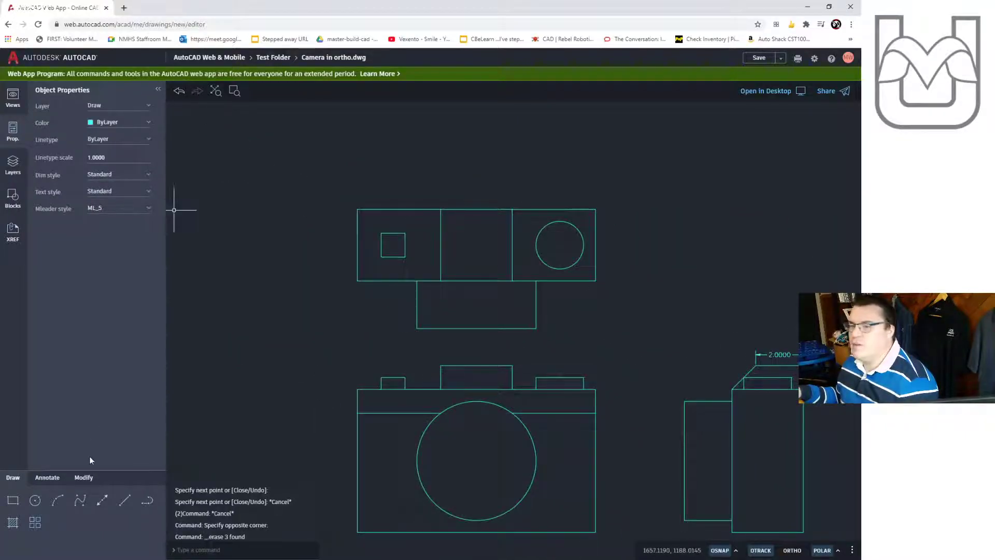
click(124, 500)
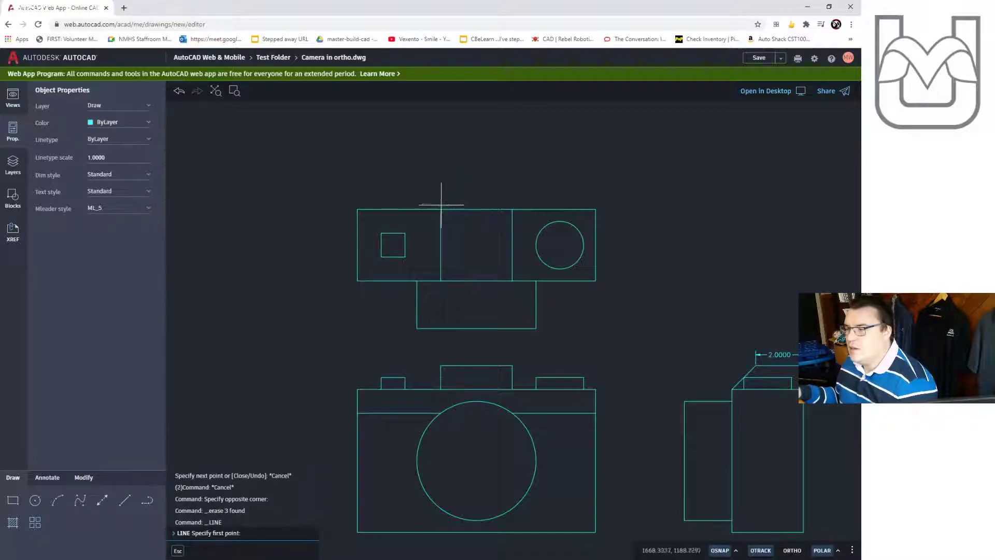
click(441, 244)
text(2)
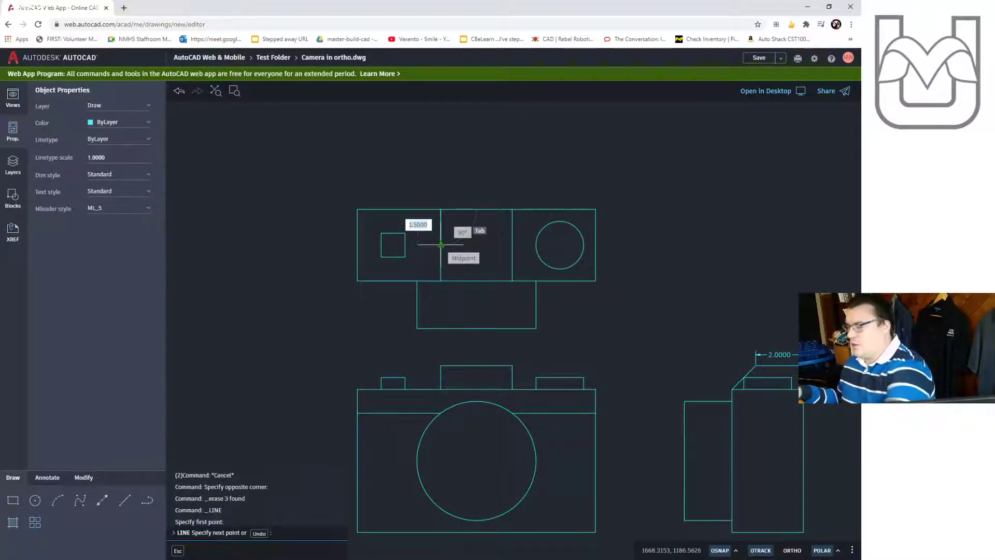
key(Return)
click(512, 257)
key(Escape)
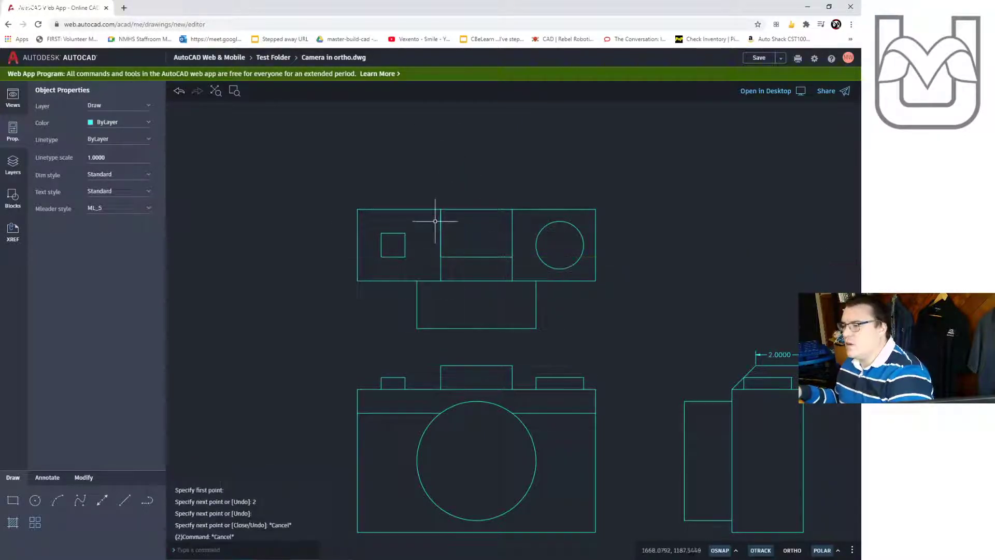
key(Delete)
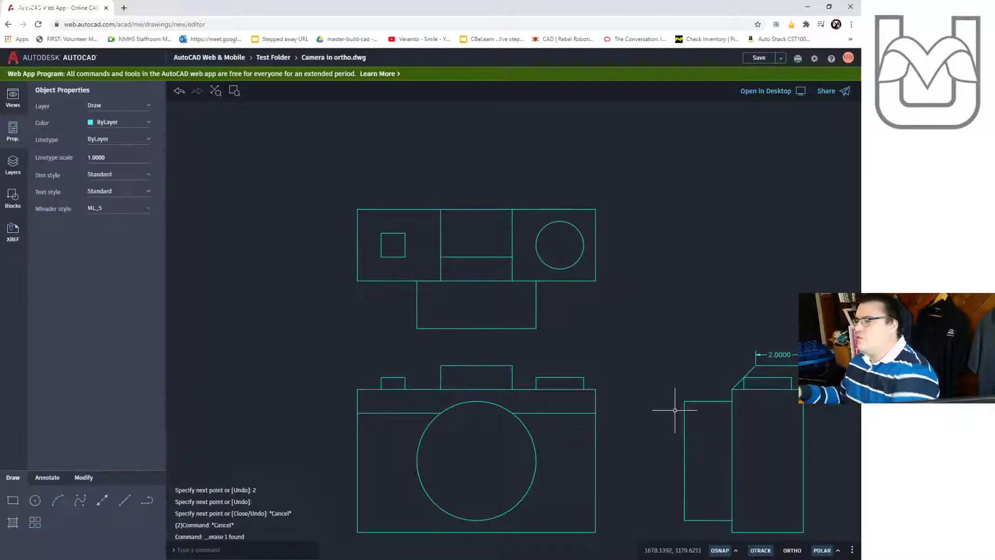
- Create a layer named Dim, give it a yellow colour, and make it the current layer
mouse_move(677, 406)
middle_down()
mouse_move(622, 307)
mouse_move(602, 354)
middle_up()
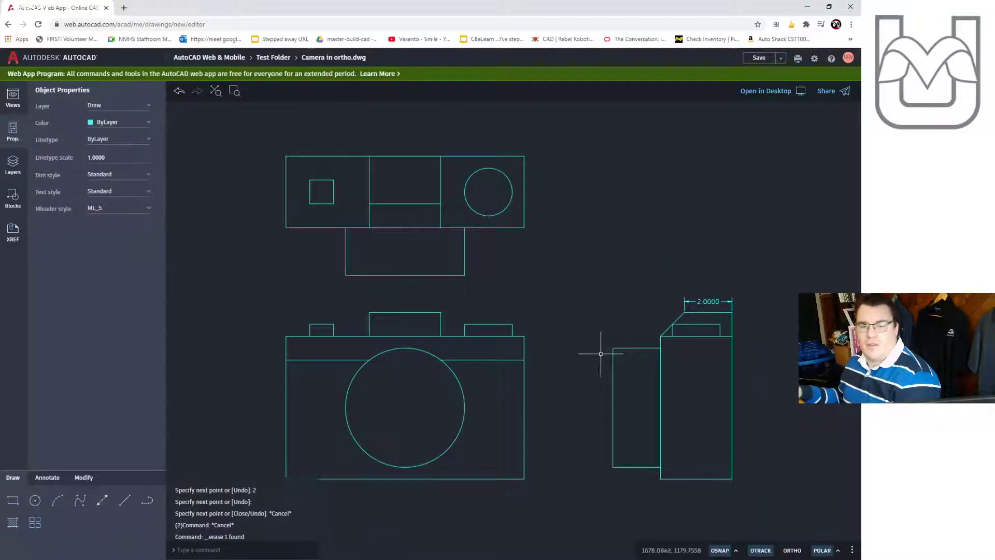
scroll(568, 404, up, 2)
scroll(569, 404, down, 2)
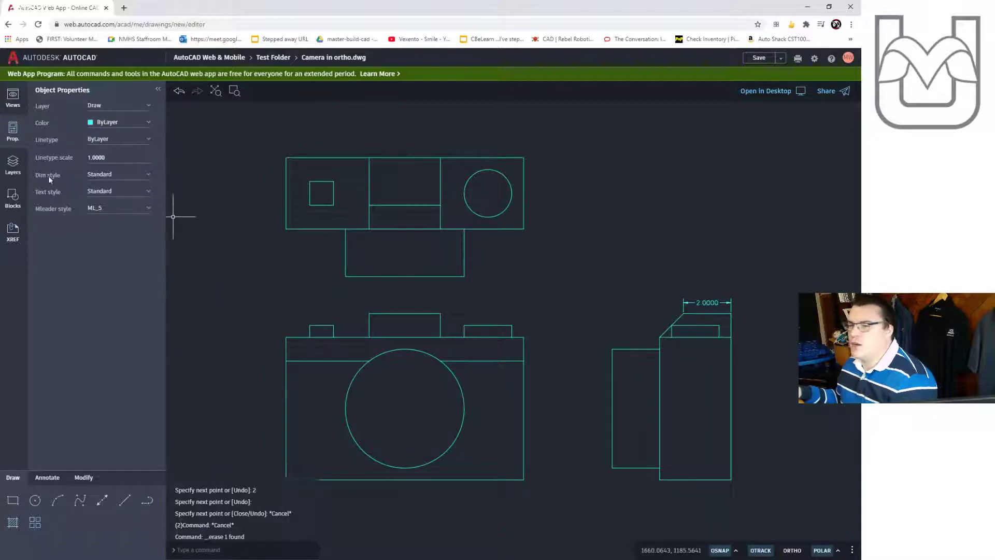
click(13, 164)
click(54, 155)
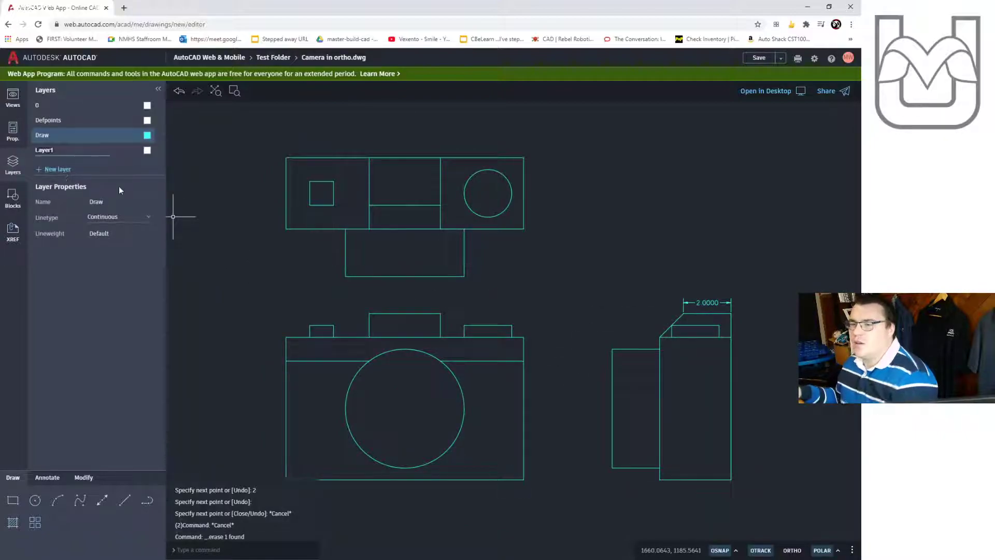
text(Dim)
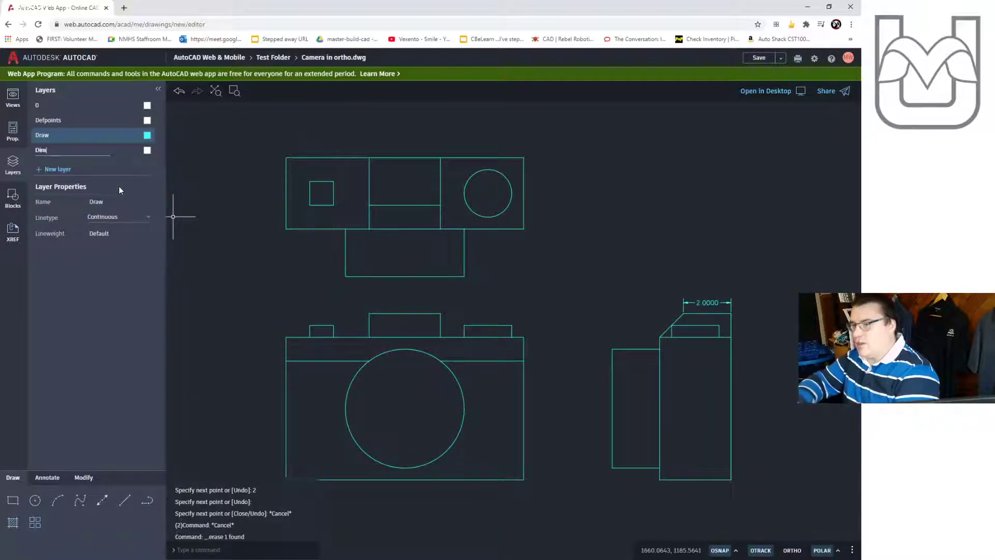
click(148, 151)
click(176, 186)
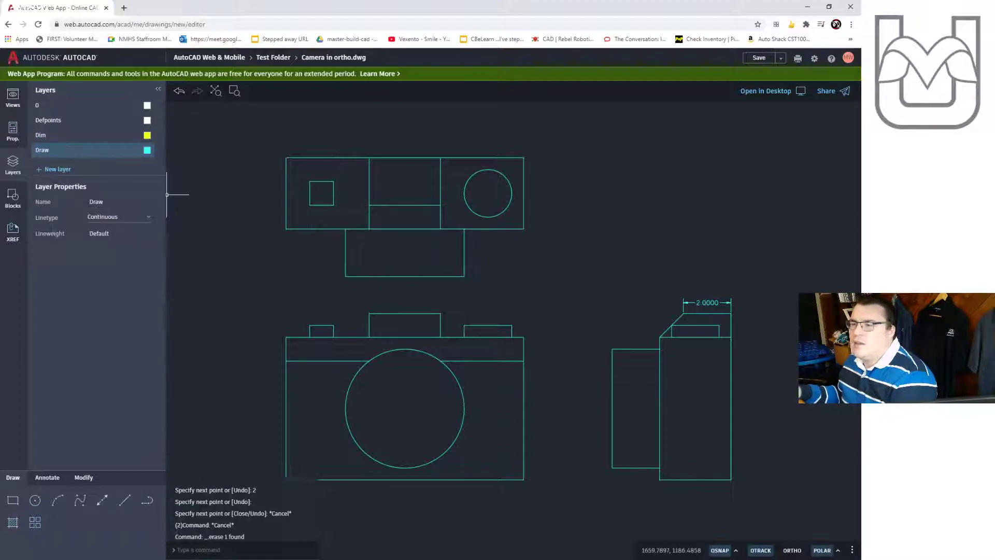
click(73, 134)
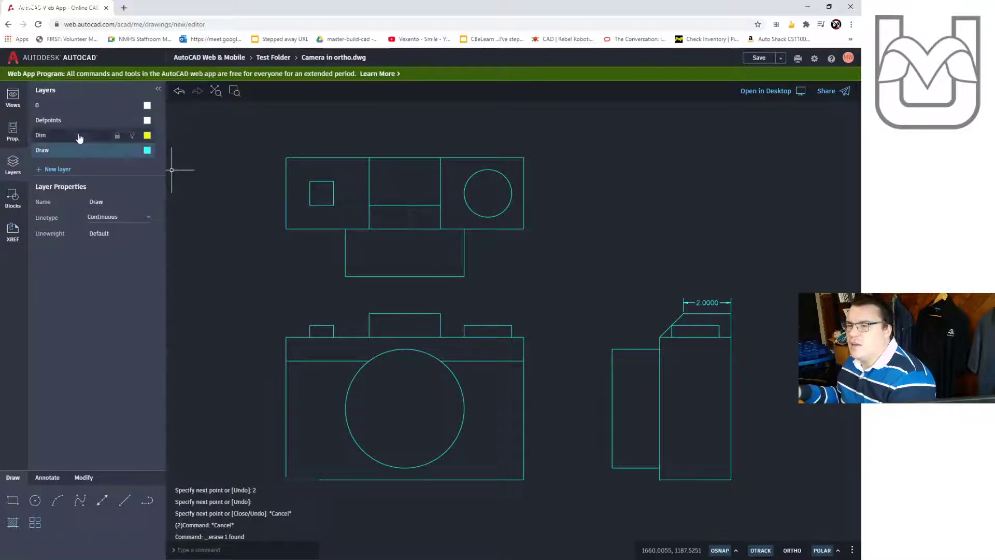
- Dimension the diameter of the lens circle in the front view, placing the text inside the circle
click(47, 477)
click(58, 501)
scroll(526, 382, up, 2)
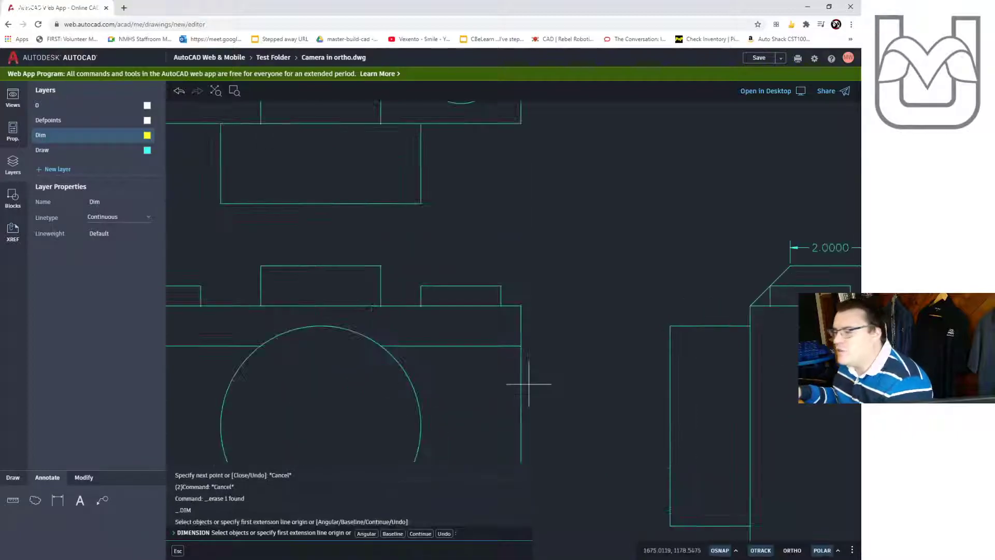
scroll(526, 382, down, 2)
middle_drag(532, 366, 534, 331)
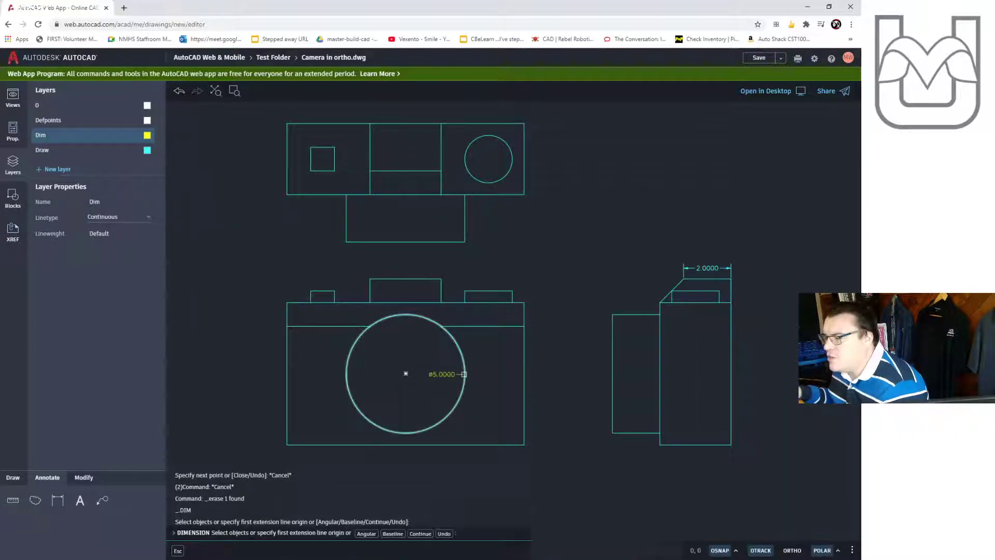
click(464, 373)
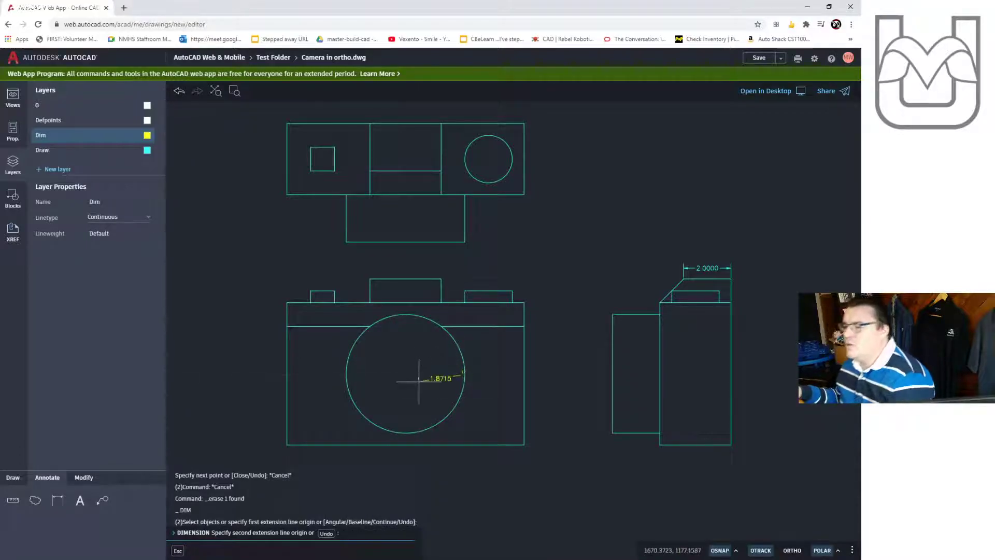
key(Escape)
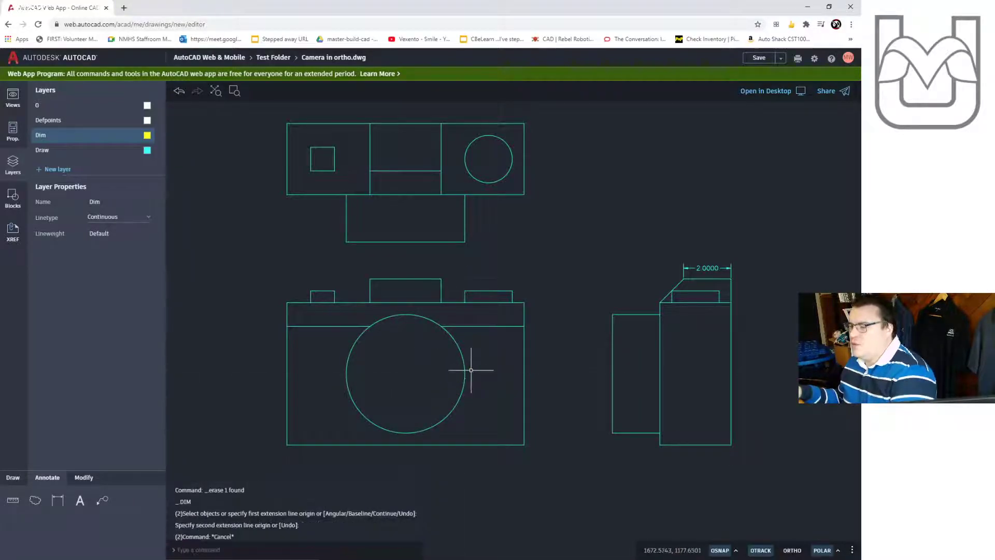
key(Return)
click(460, 365)
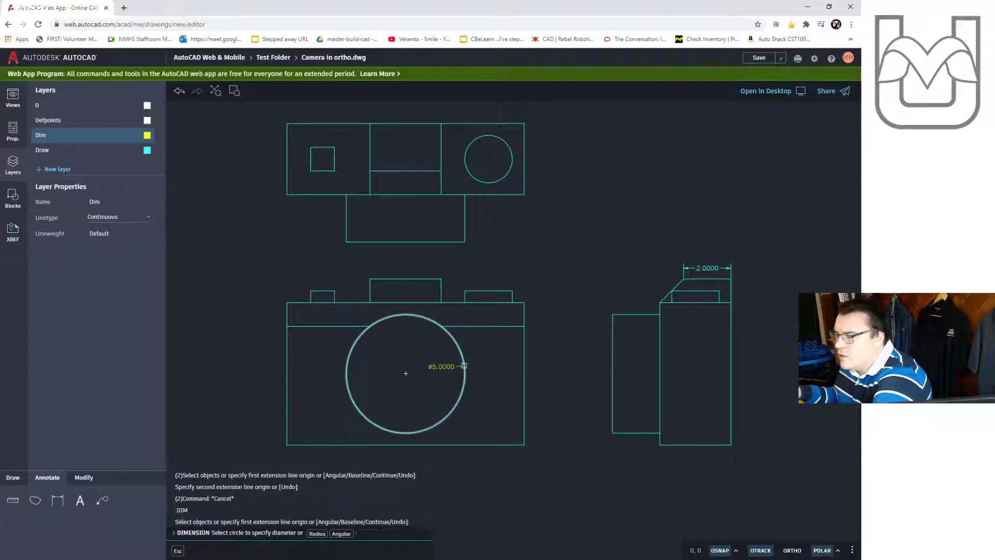
click(436, 352)
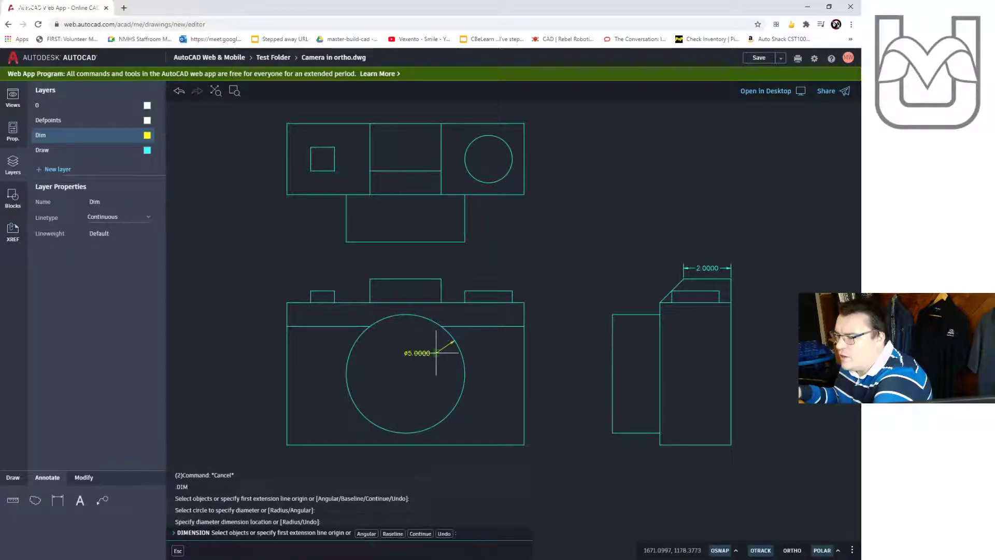
- Dimension the height of the camera body beside the right edge of the front view
click(611, 315)
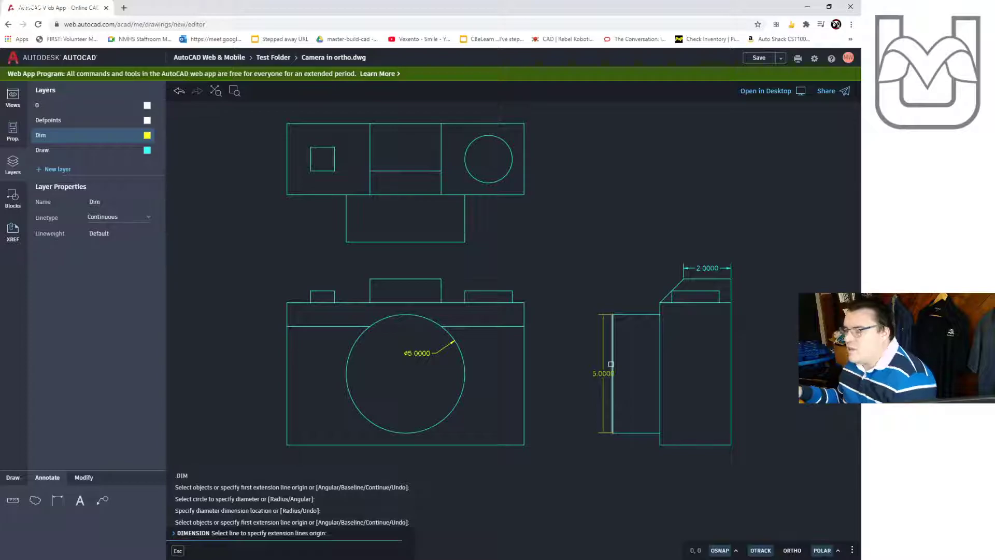
key(Escape)
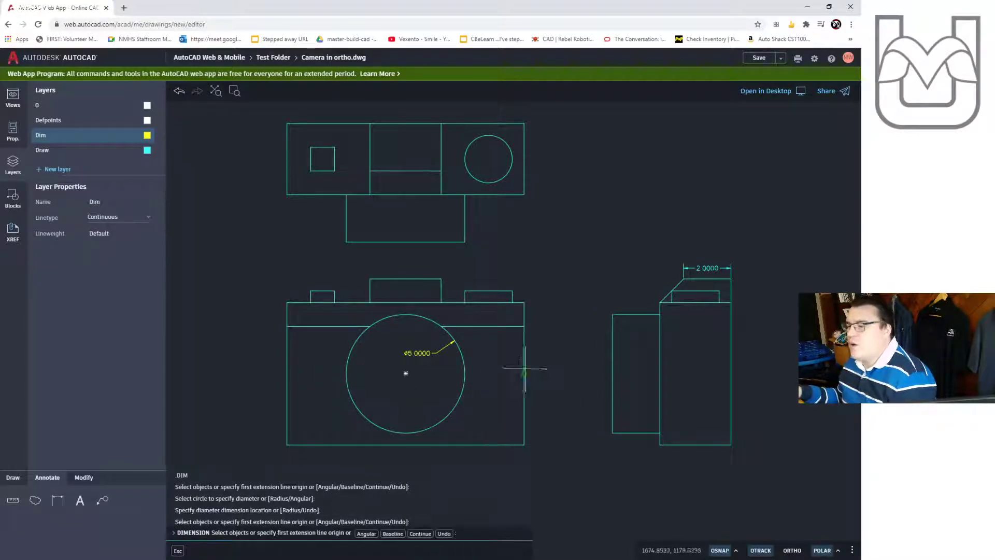
click(524, 303)
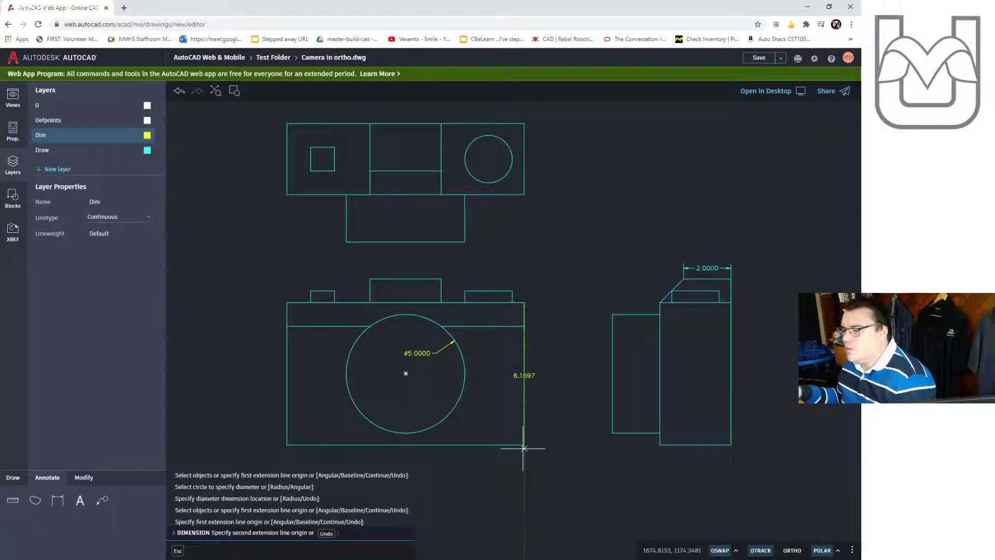
click(524, 444)
click(550, 374)
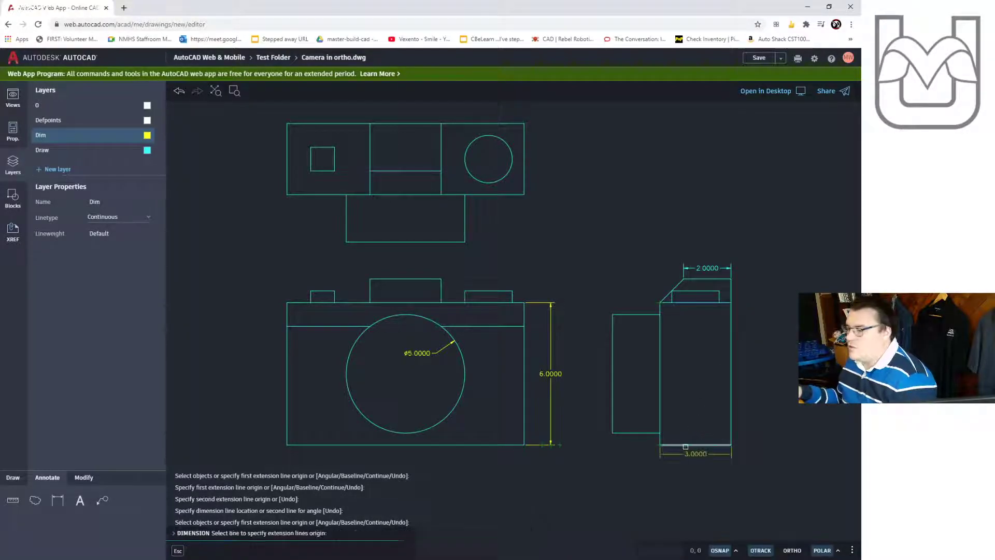
- Dimension the body's depth beside the right edge of the top view, and the knob circle's diameter inside the circle
click(523, 168)
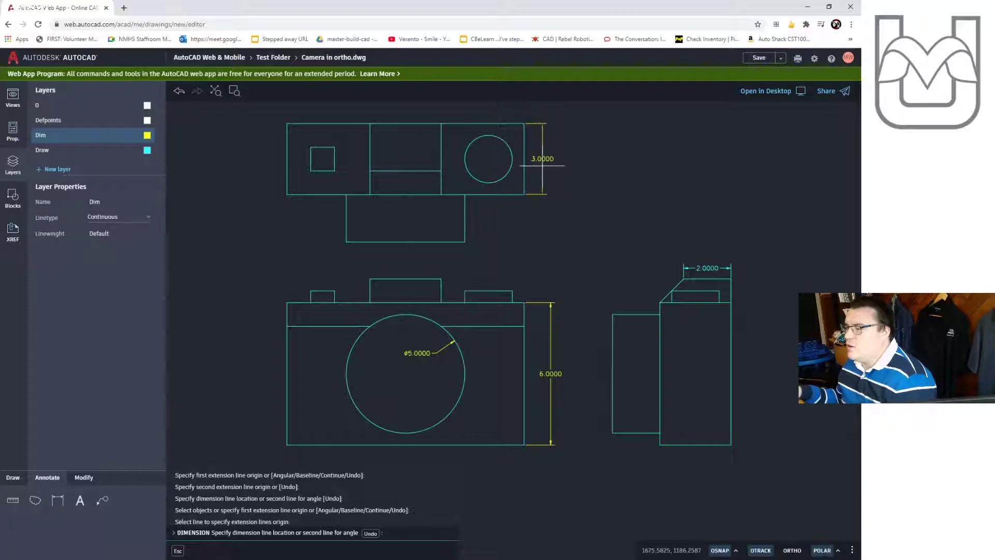
click(542, 174)
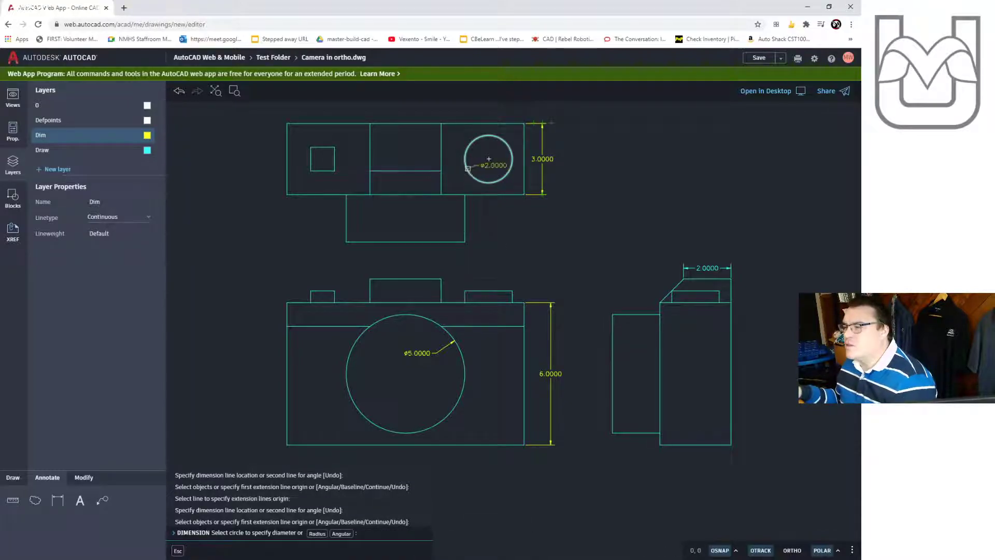
click(468, 167)
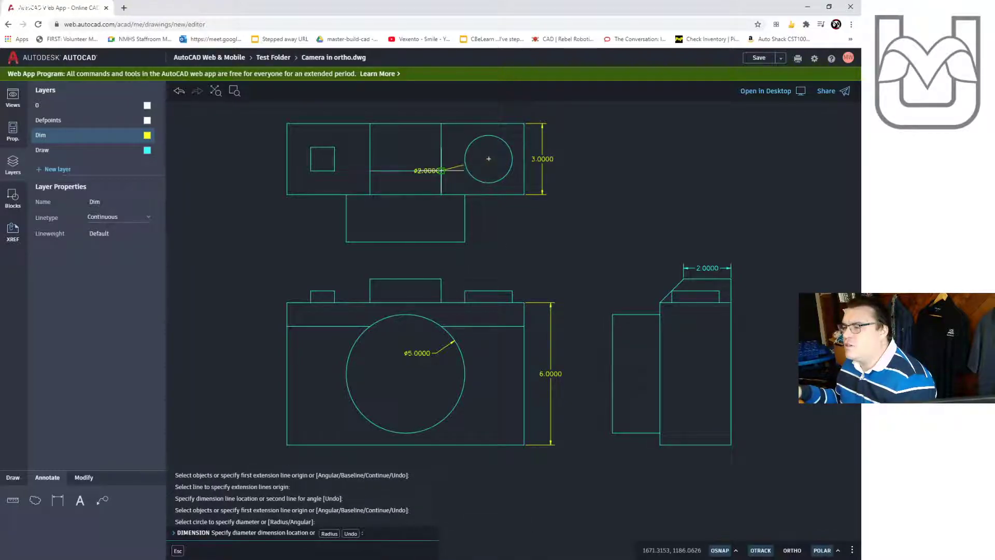
click(474, 163)
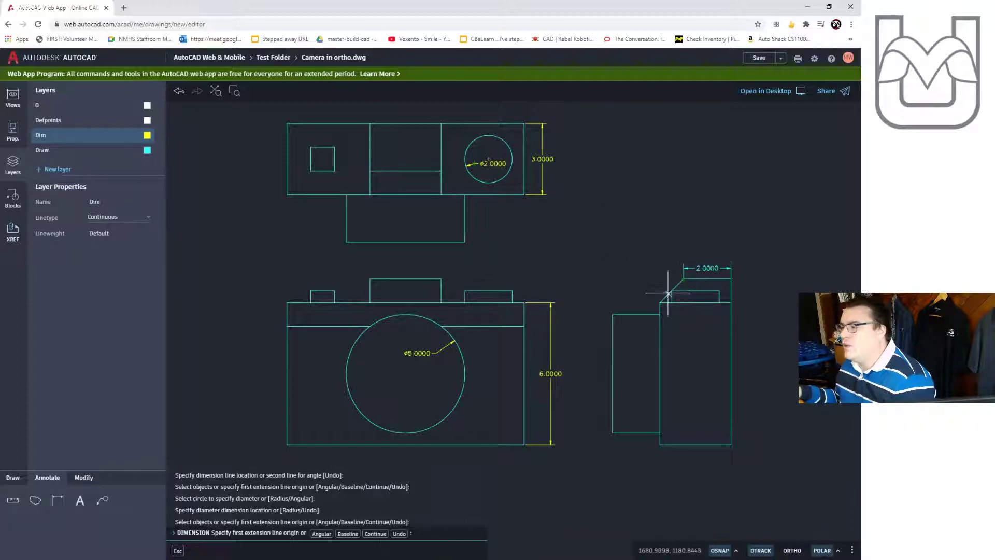
- Dimension the acute angle between the block's sloped edge and the body's top edge in the side view
scroll(667, 296, up, 3)
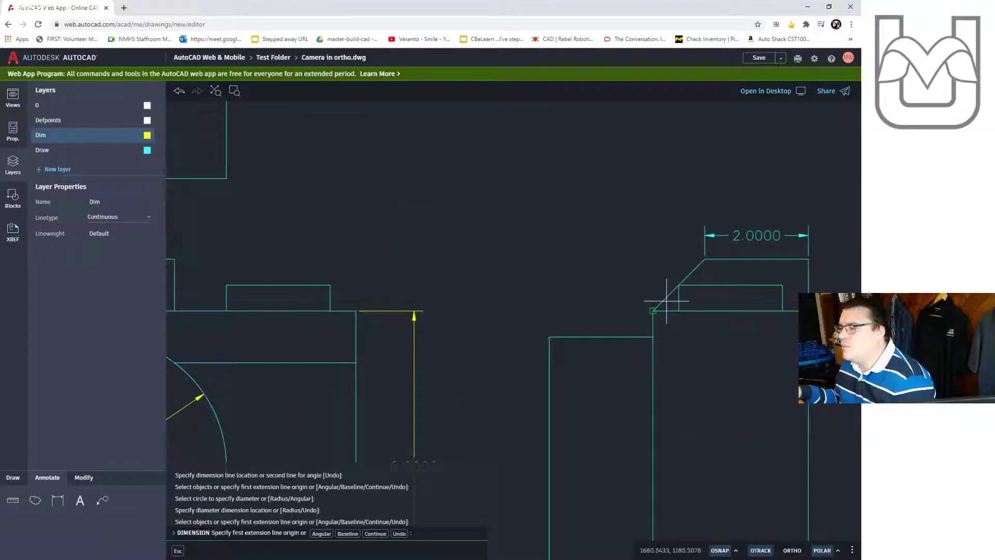
scroll(666, 299, up, 6)
key(Return)
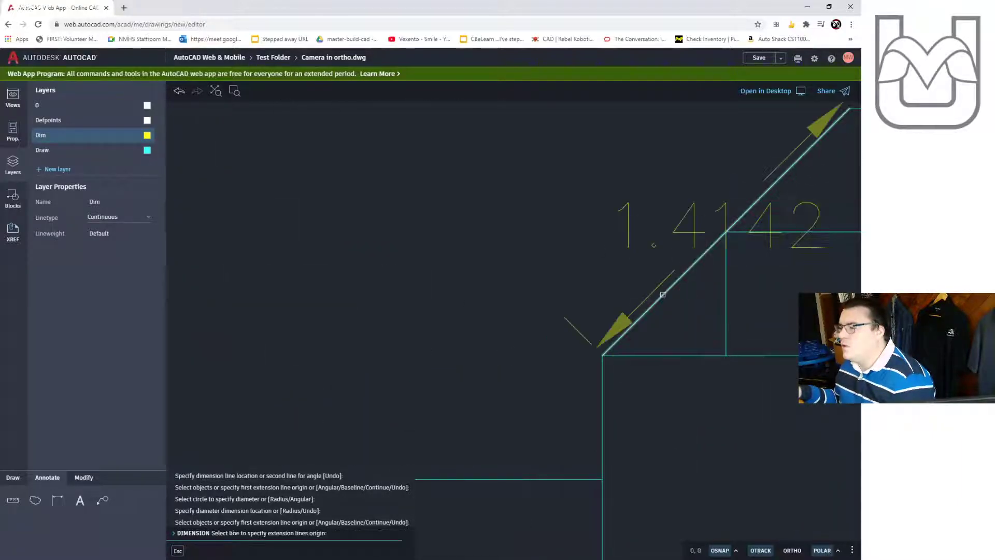
click(663, 295)
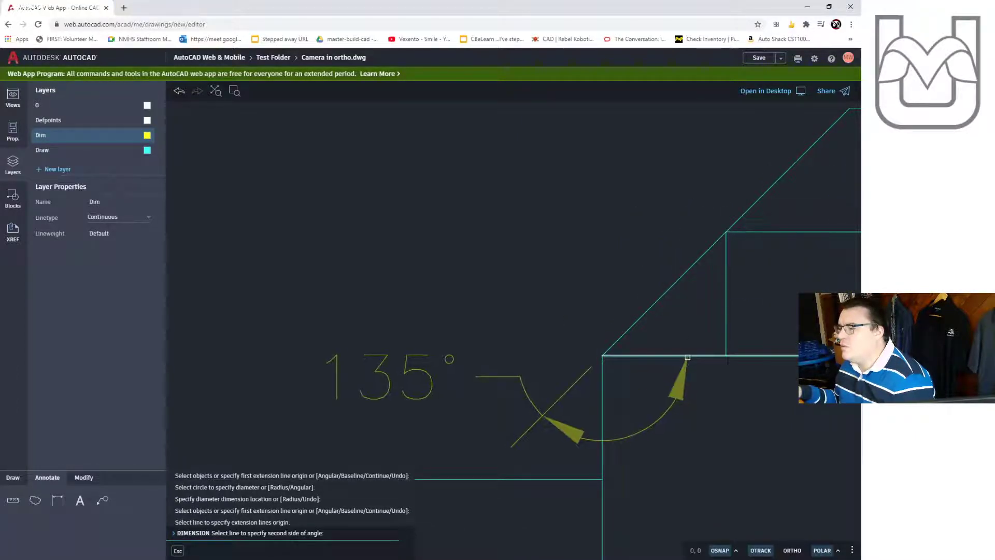
click(697, 356)
scroll(785, 402, down, 3)
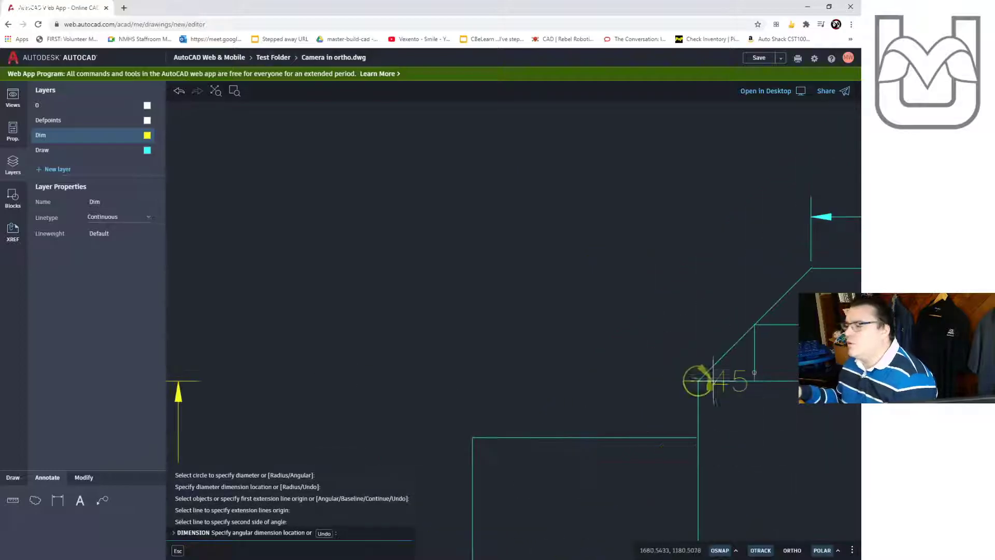
scroll(806, 415, down, 8)
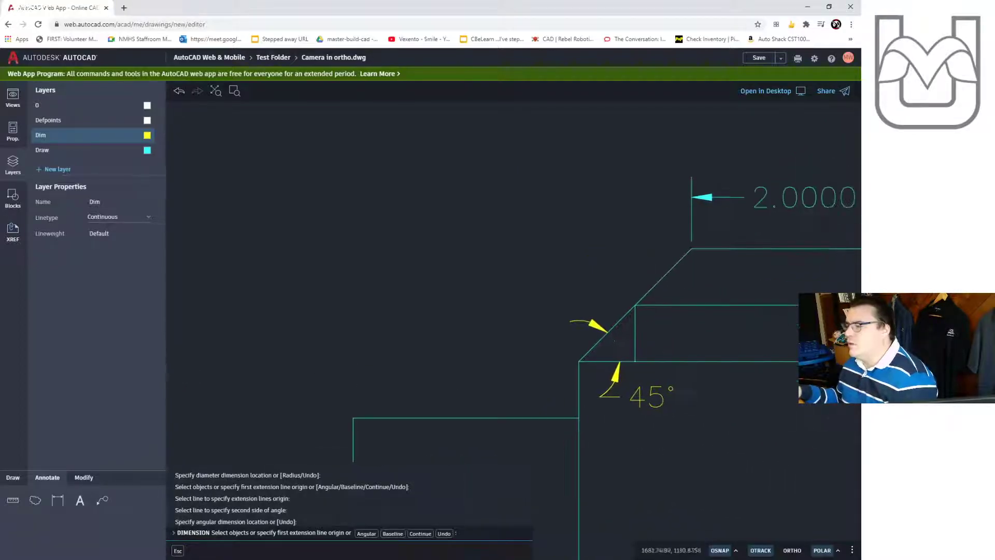
click(716, 353)
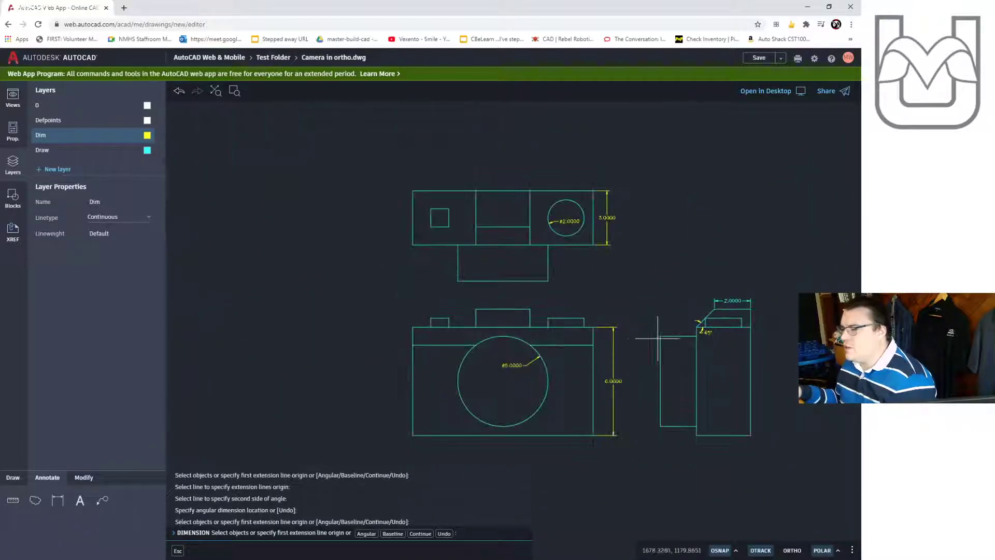
click(673, 337)
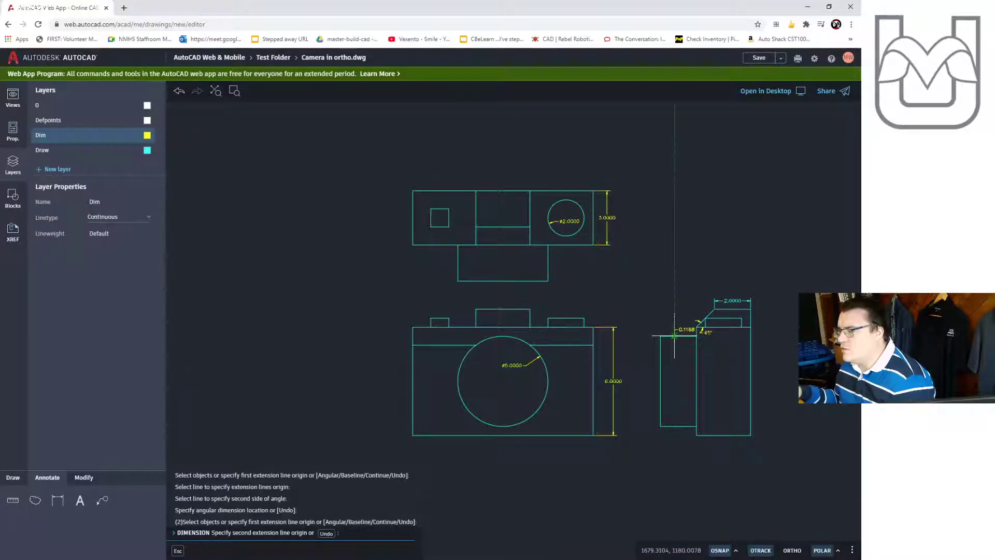
key(Escape)
key(Return)
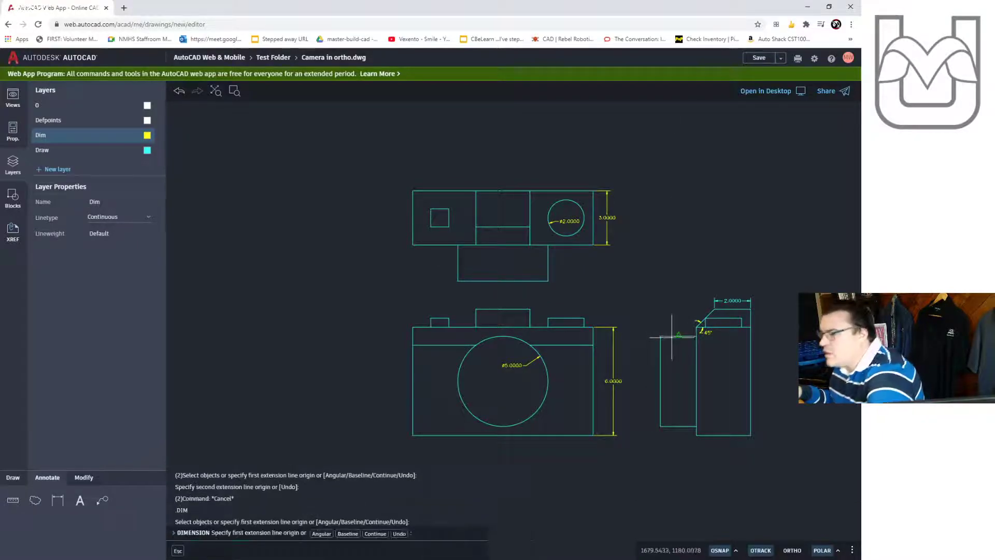
click(672, 335)
key(Escape)
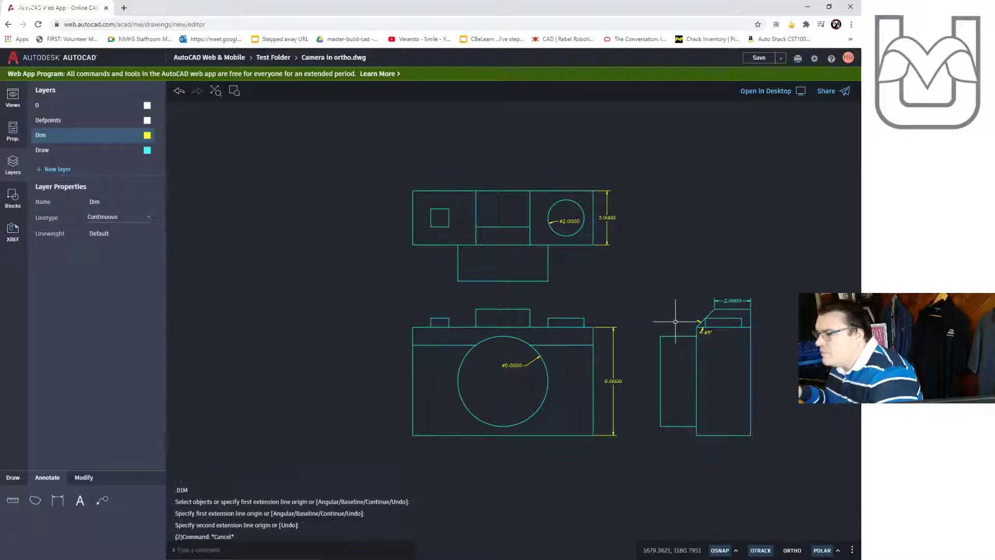
- Dimension the depth of the lens just above its top edge in the side view
scroll(675, 328, up, 3)
key(Return)
scroll(661, 352, up, 3)
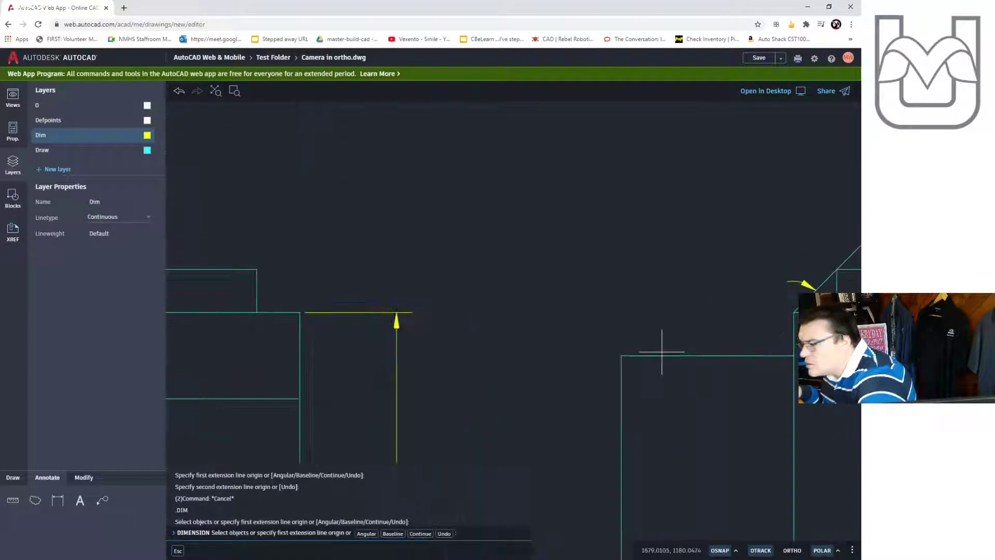
click(662, 344)
click(668, 333)
scroll(668, 334, down, 5)
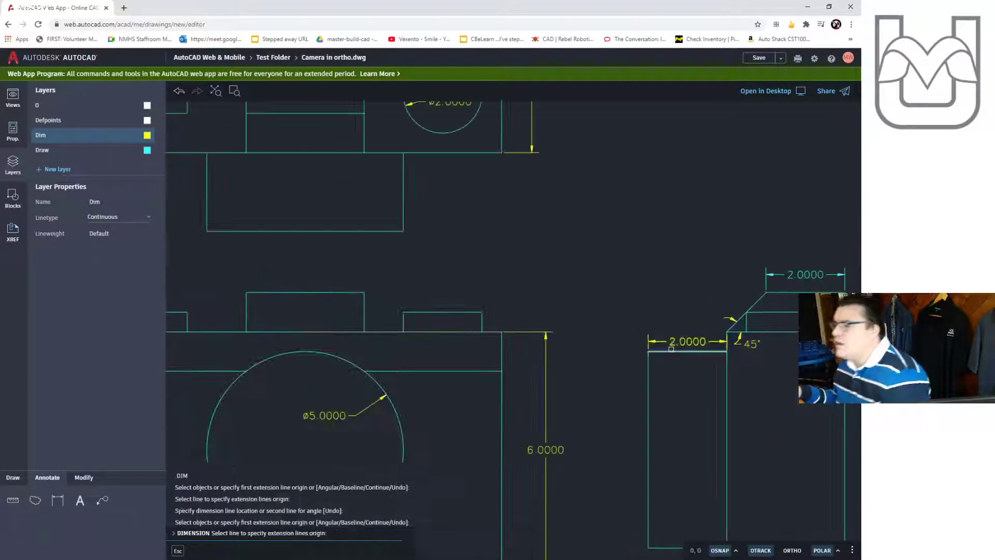
key(Escape)
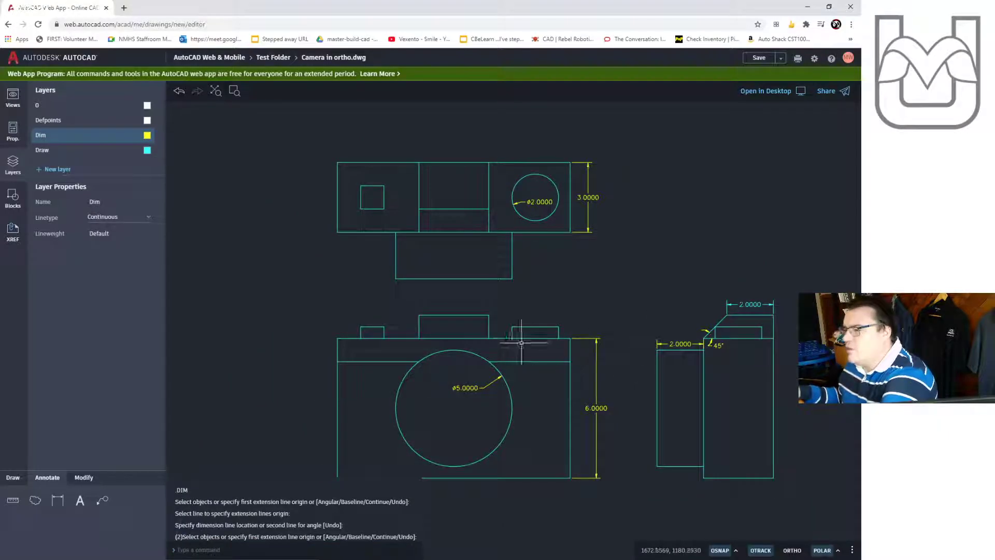
- Dimension the width of the raised centre block just above it in the front view
click(488, 315)
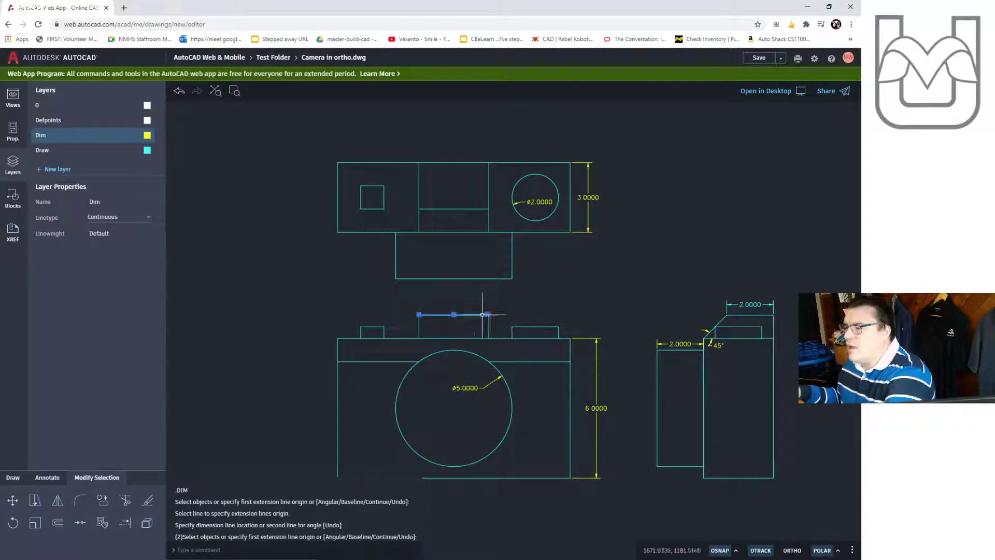
key(Escape)
key(Return)
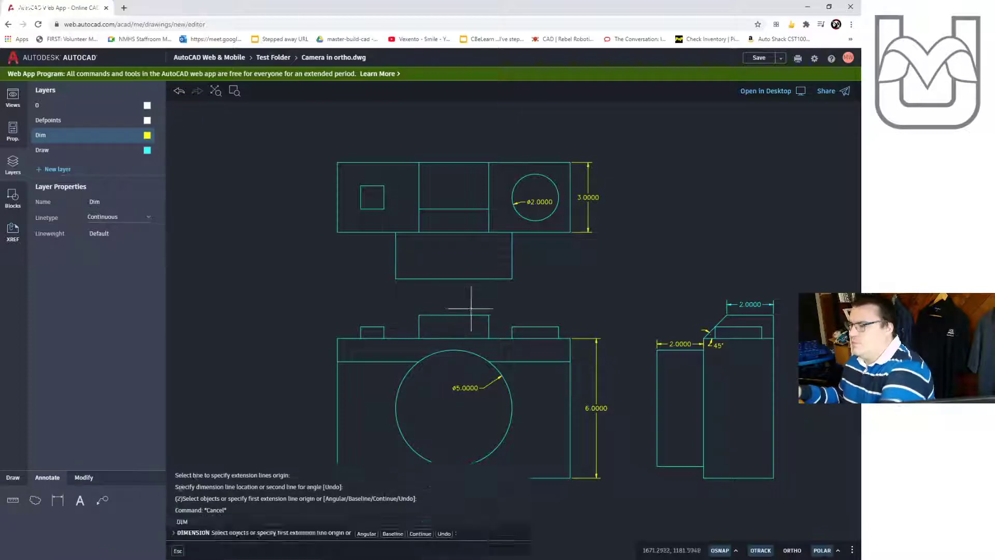
click(489, 314)
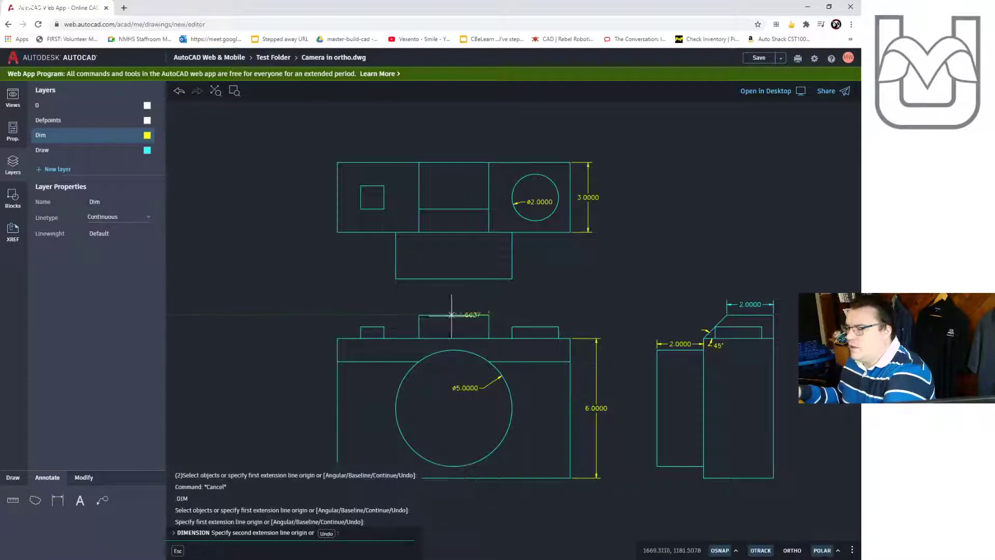
click(419, 315)
click(416, 307)
- Dimension the small left button's offset from the body's left edge and its width, both above the front view
click(337, 338)
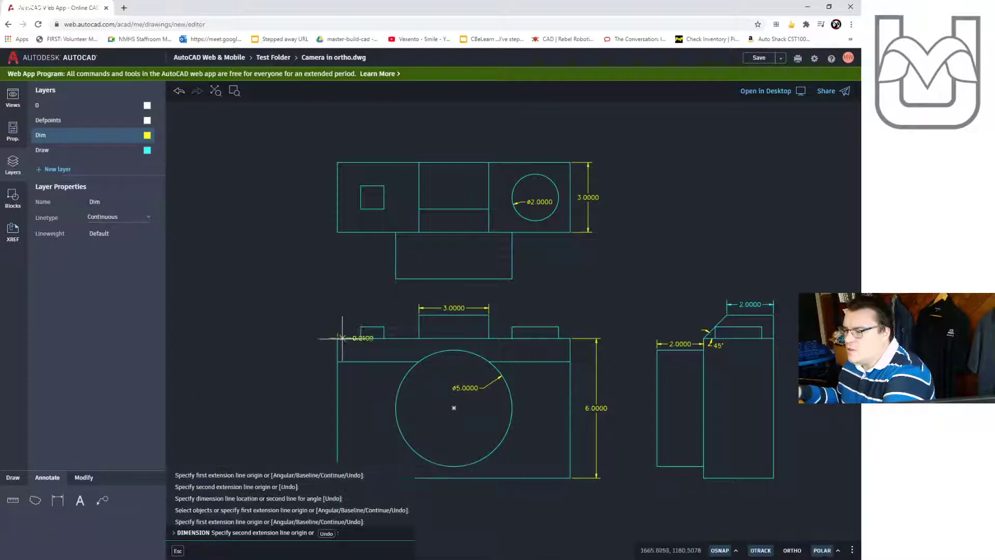
click(361, 338)
click(361, 311)
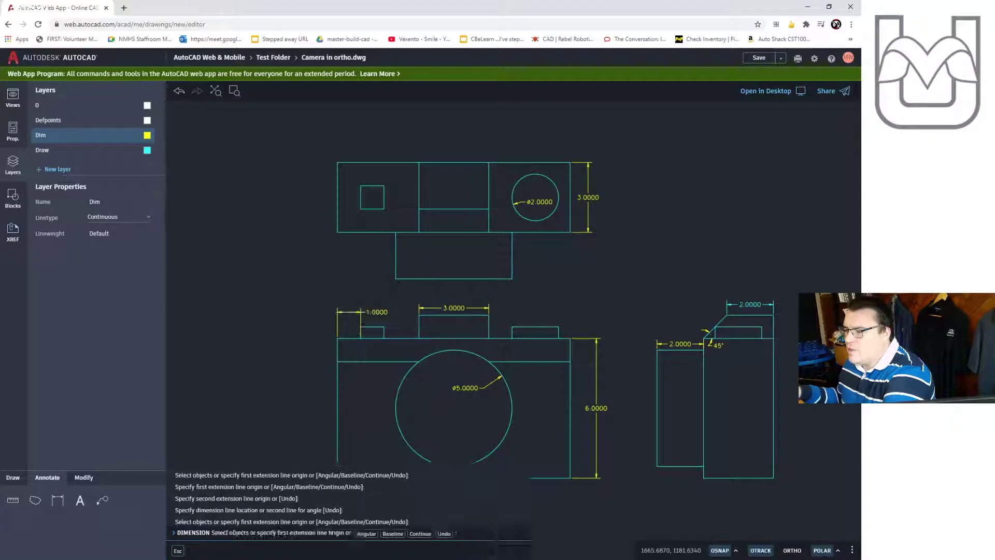
click(361, 327)
click(384, 326)
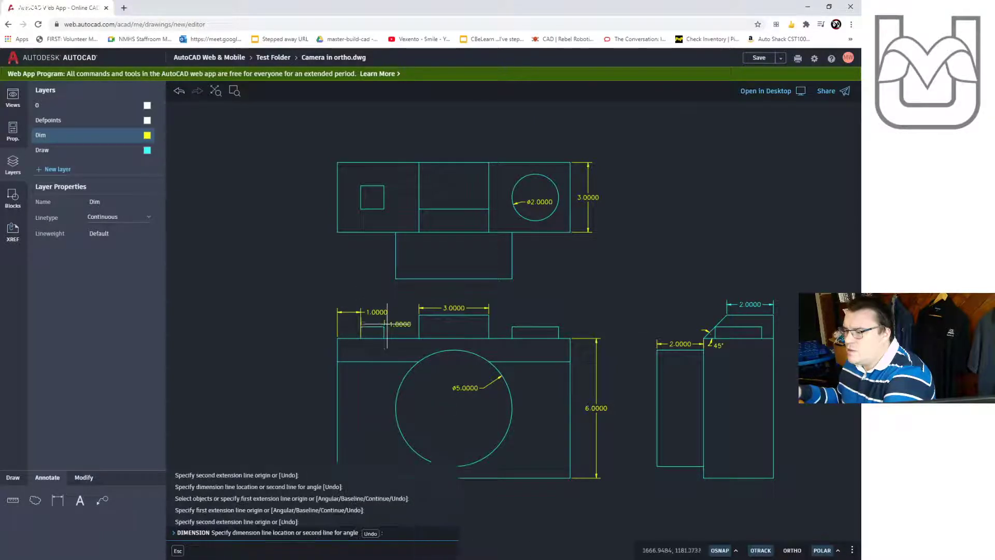
click(388, 320)
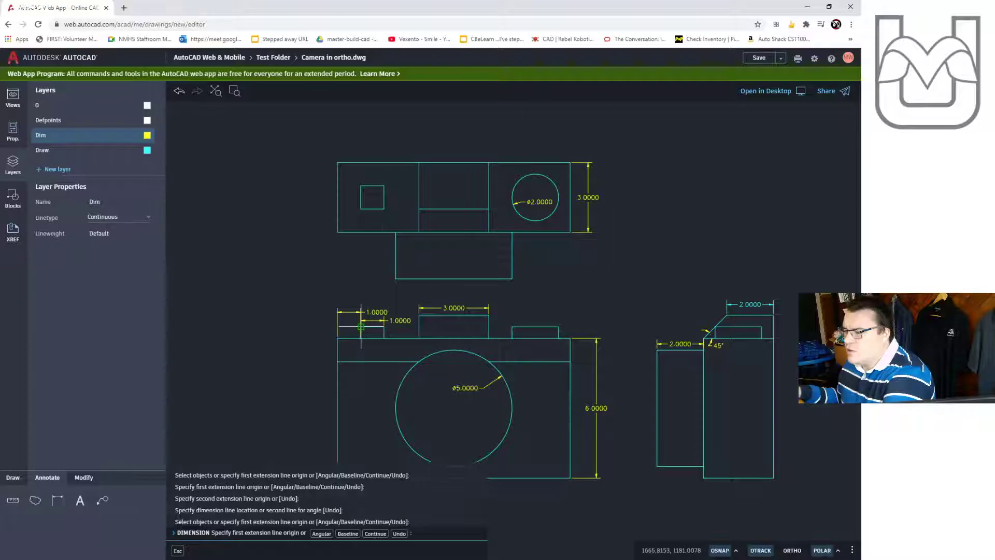
- Dimension the height of the small left button above the body's top edge in the front view
click(361, 326)
click(337, 338)
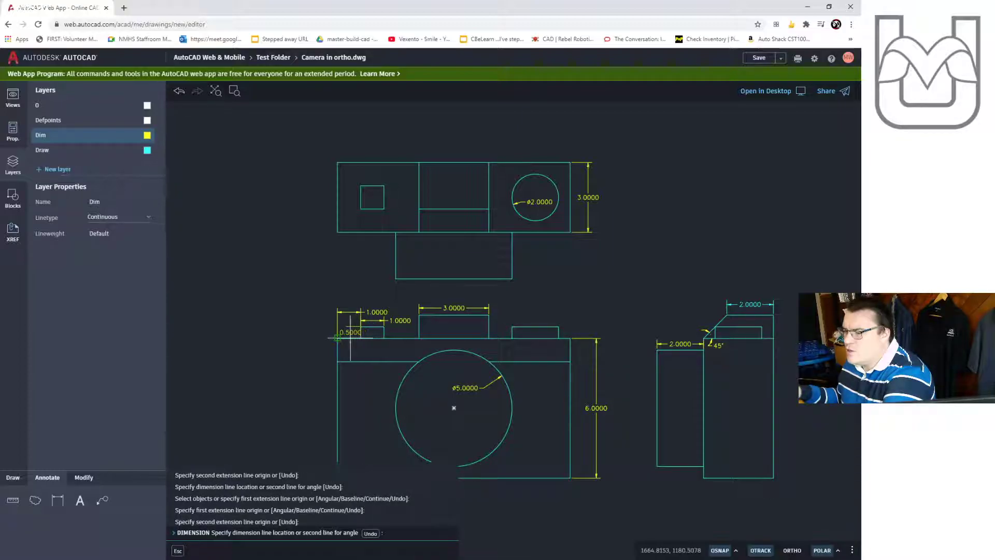
click(355, 337)
key(Escape)
key(Escape)
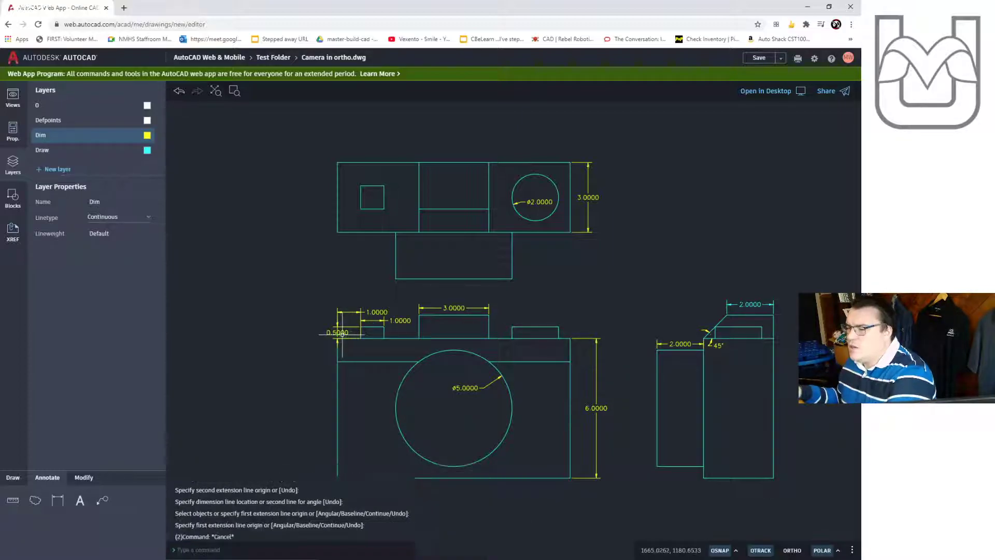
- Move the small button's height dimension into the gap between the body's left edge and the button
click(338, 332)
scroll(337, 334, up, 6)
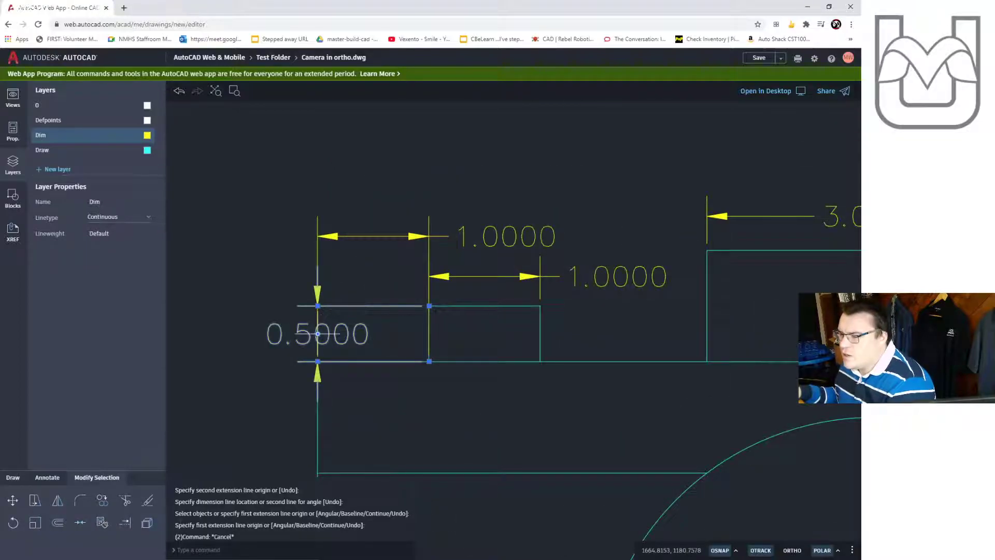
click(317, 333)
scroll(408, 309, down, 5)
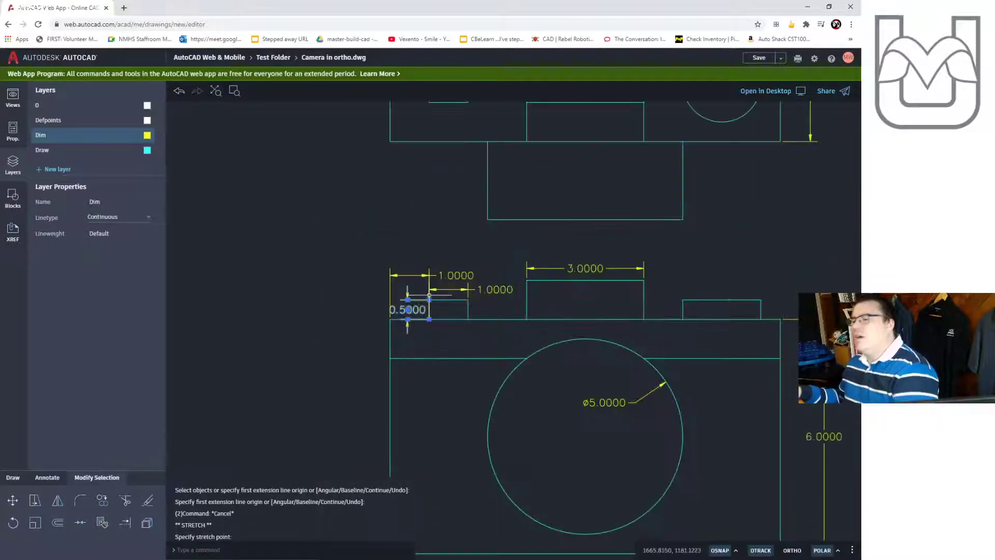
scroll(429, 295, down, 5)
key(Escape)
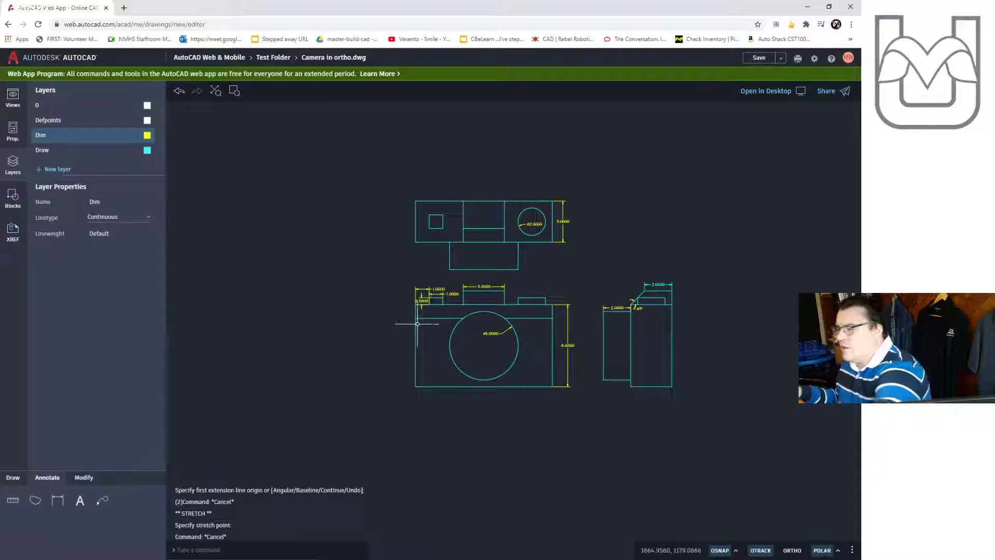
- Dimension the height of the body's upper strip outside the left edge of the front view
scroll(410, 310, up, 5)
key(Return)
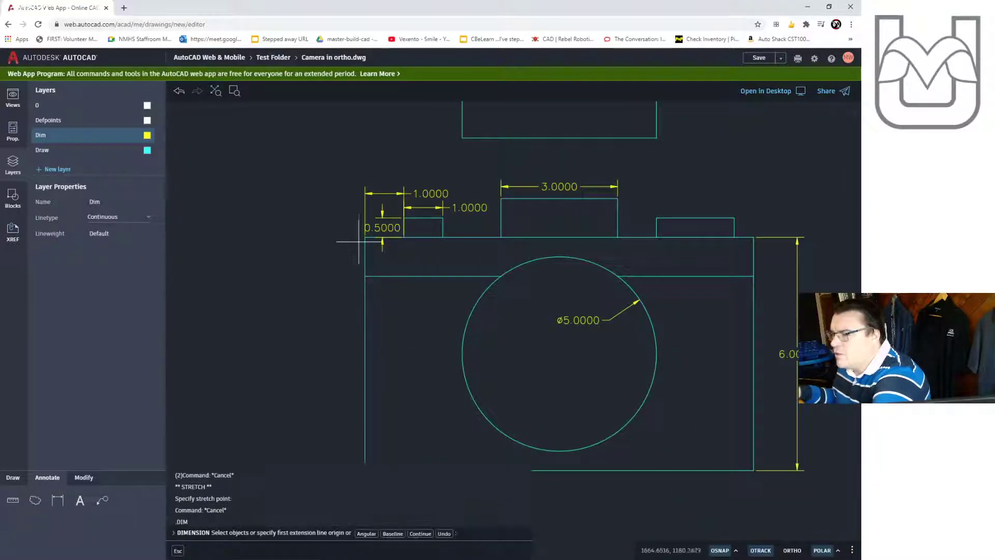
click(365, 237)
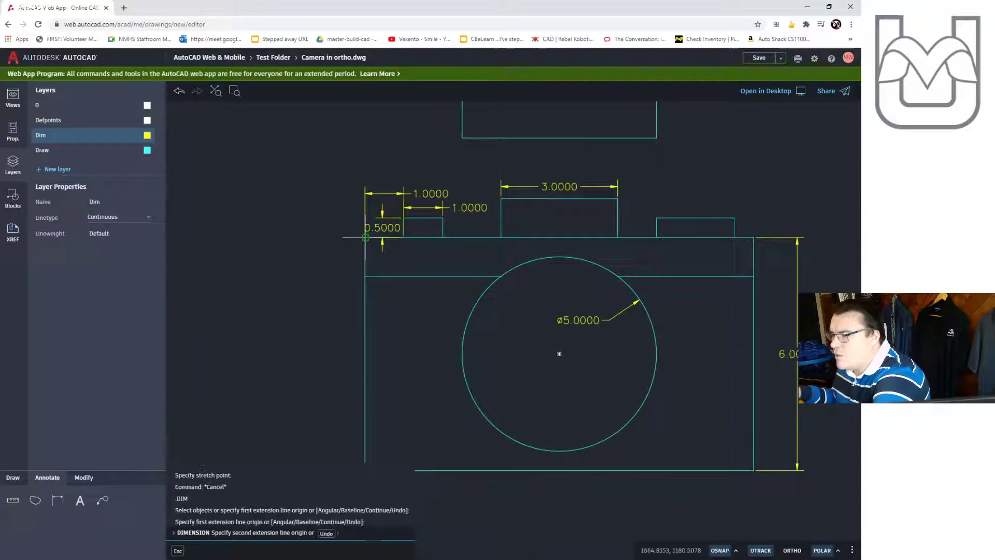
click(364, 276)
click(345, 277)
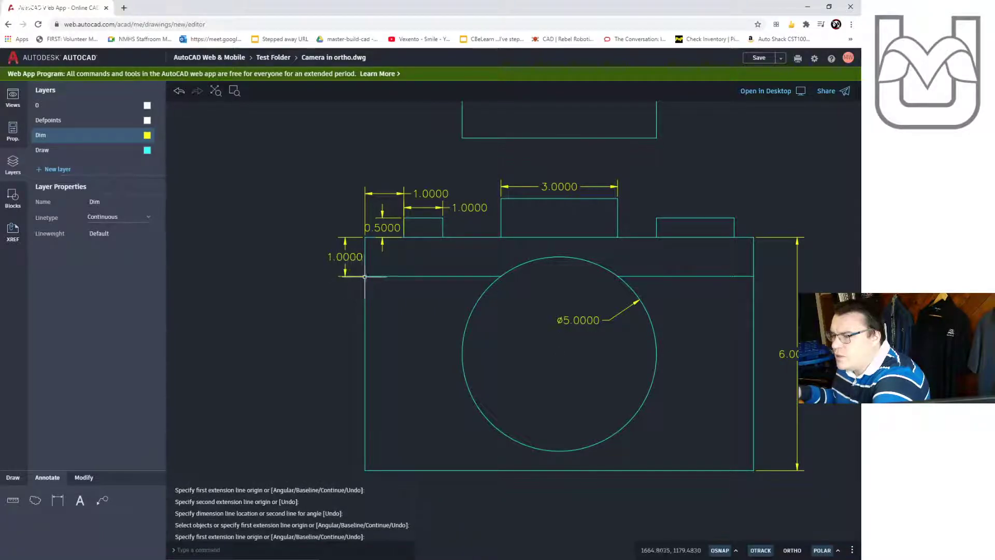
click(366, 277)
key(Escape)
- Dimension the height of the body's lower section outside its left edge, in line with the upper strip's dimension
key(Return)
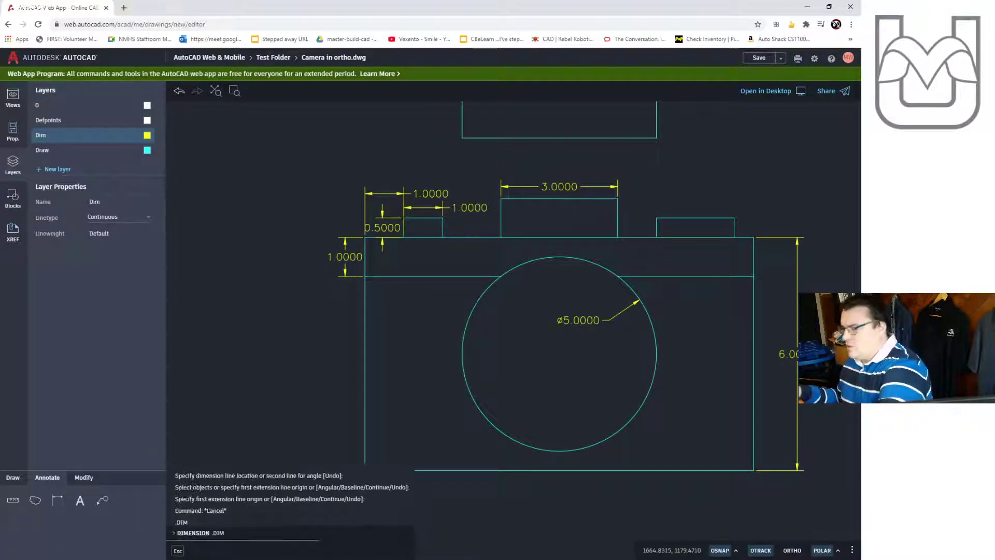
click(366, 276)
middle_drag(382, 422, 386, 371)
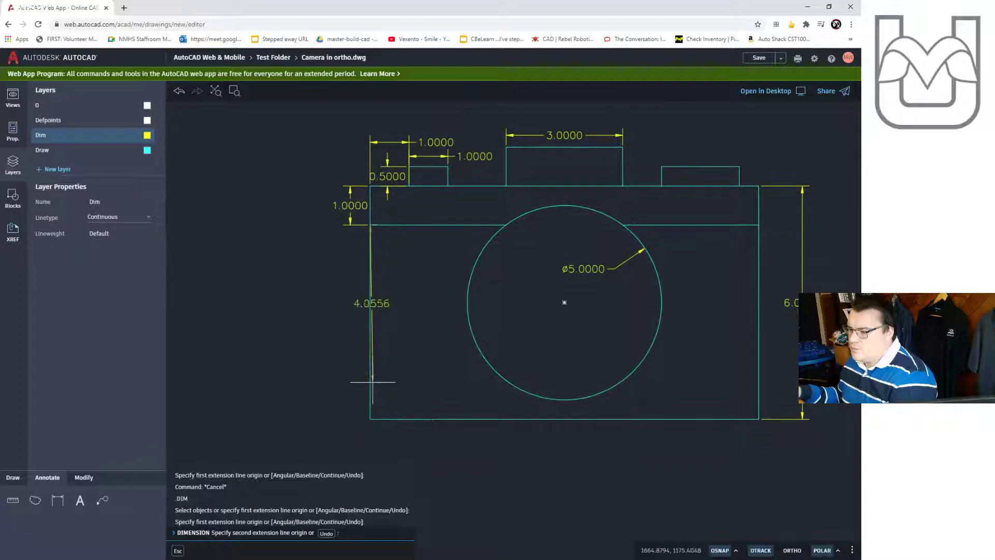
click(370, 418)
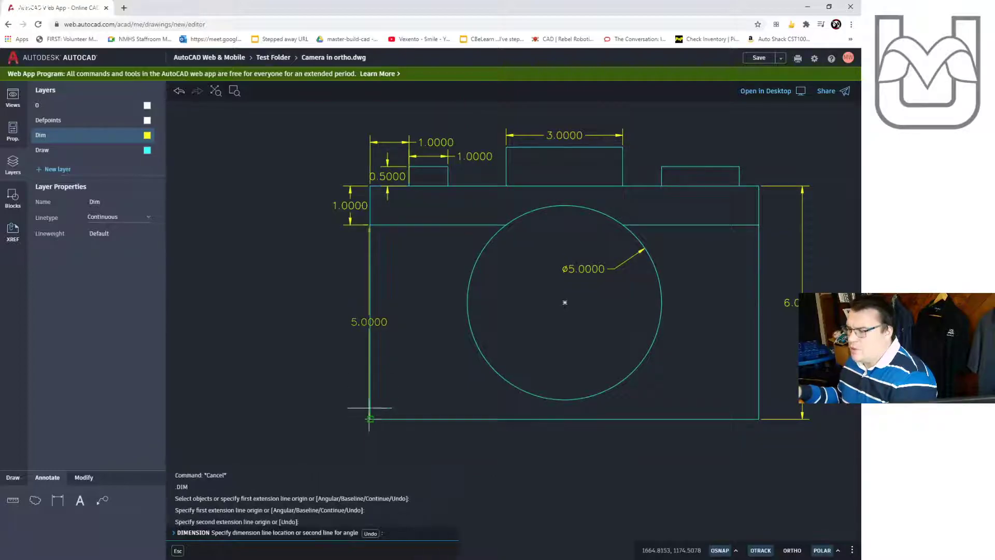
click(349, 362)
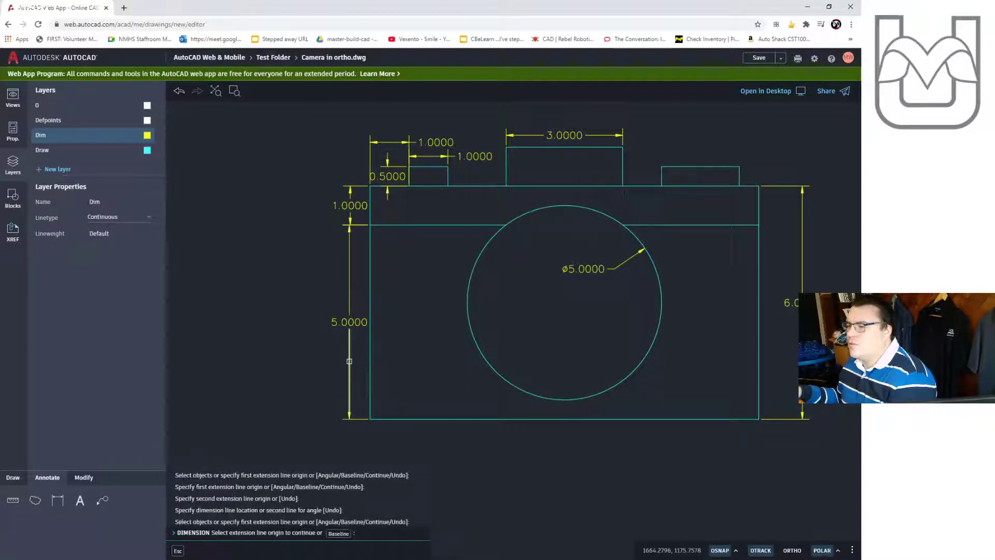
scroll(554, 316, down, 4)
middle_drag(567, 262, 524, 303)
key(Escape)
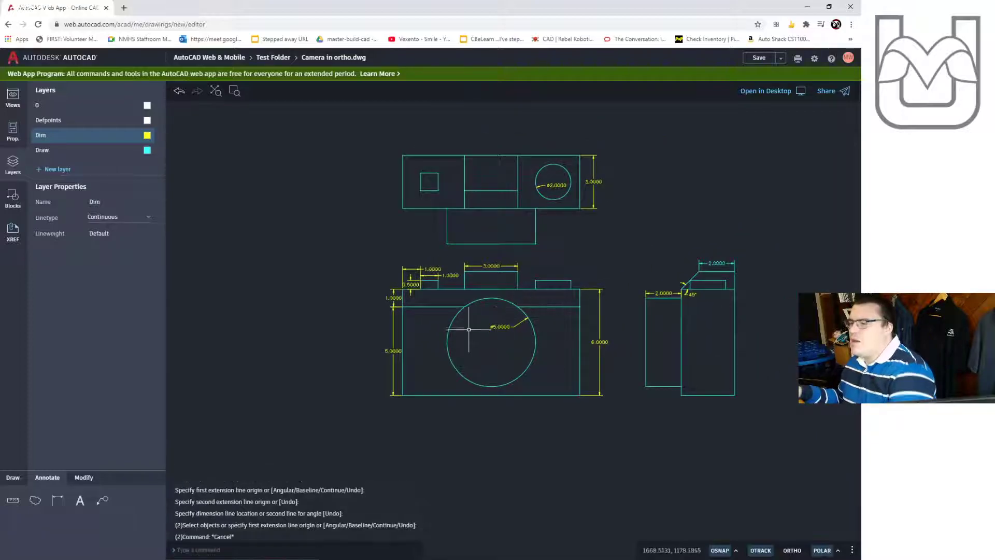
- Create a new layer named Centre and set its colour to green
scroll(435, 321, up, 2)
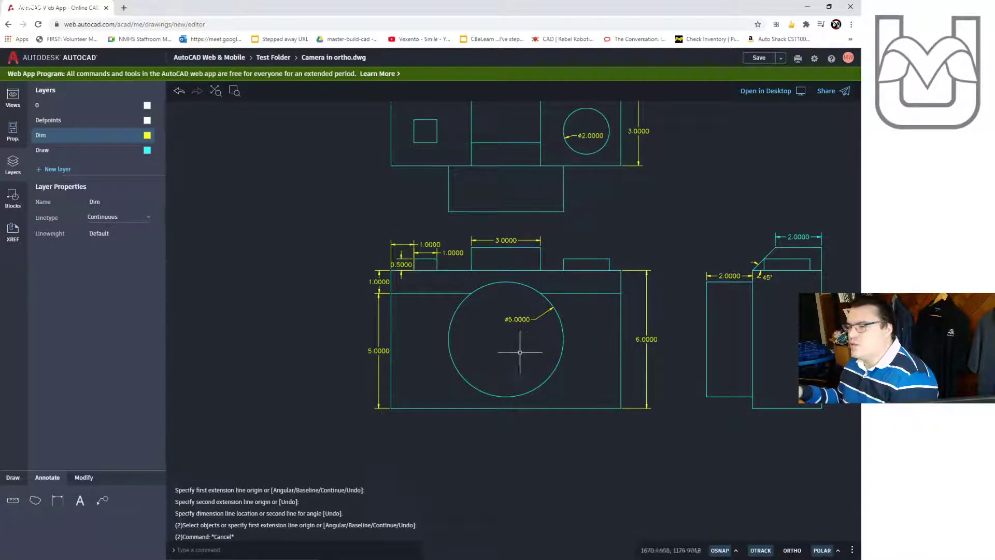
click(57, 170)
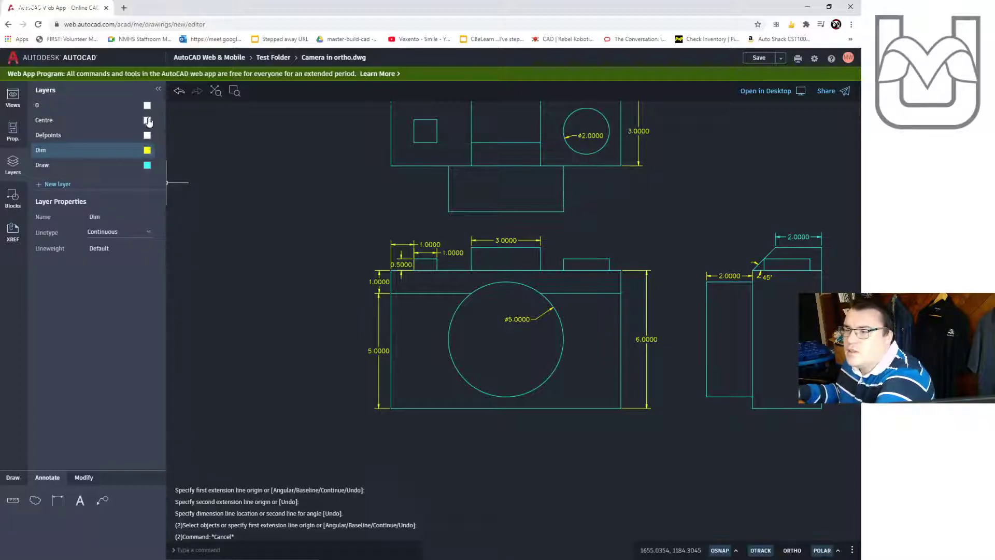
click(147, 120)
click(185, 155)
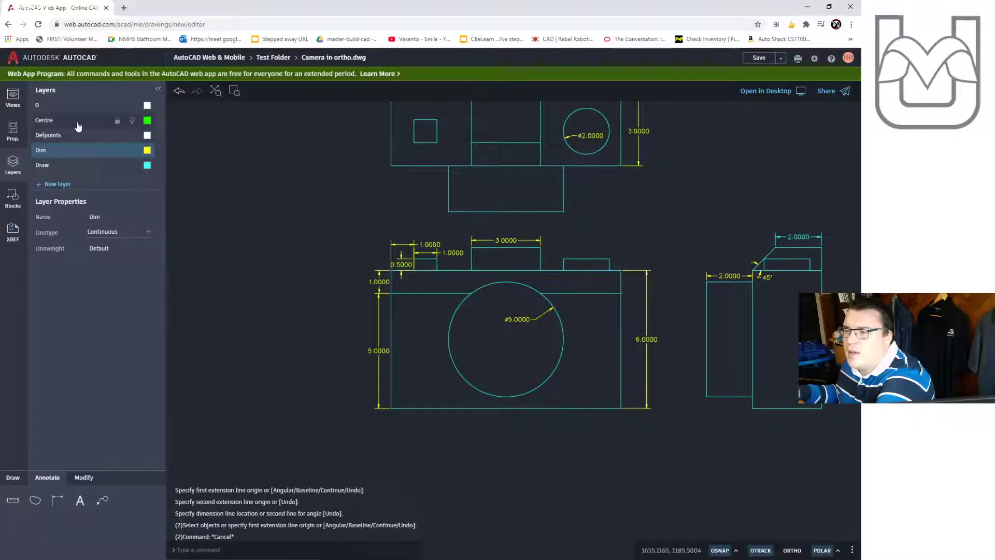
- Make the Centre layer current and set its linetype to CENTER
click(78, 122)
click(109, 235)
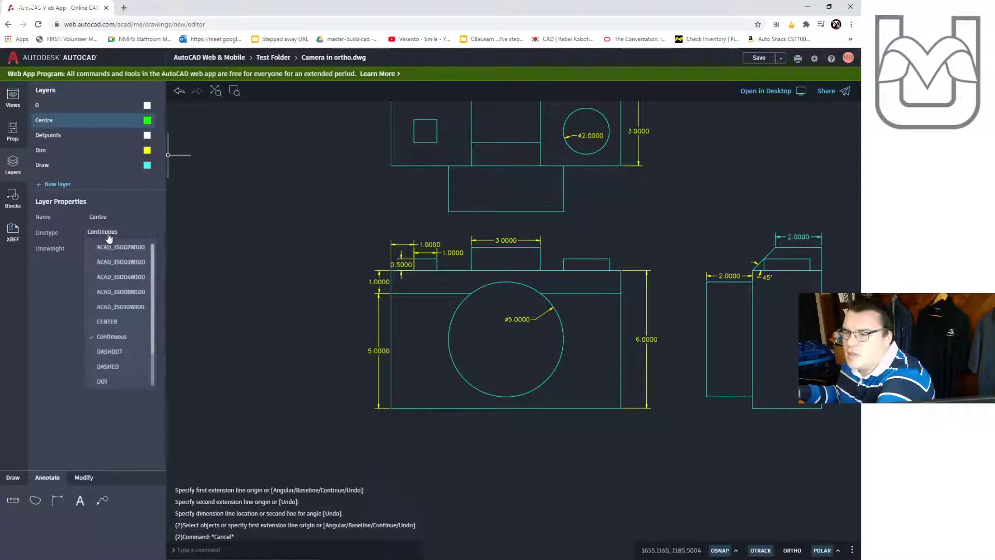
click(127, 329)
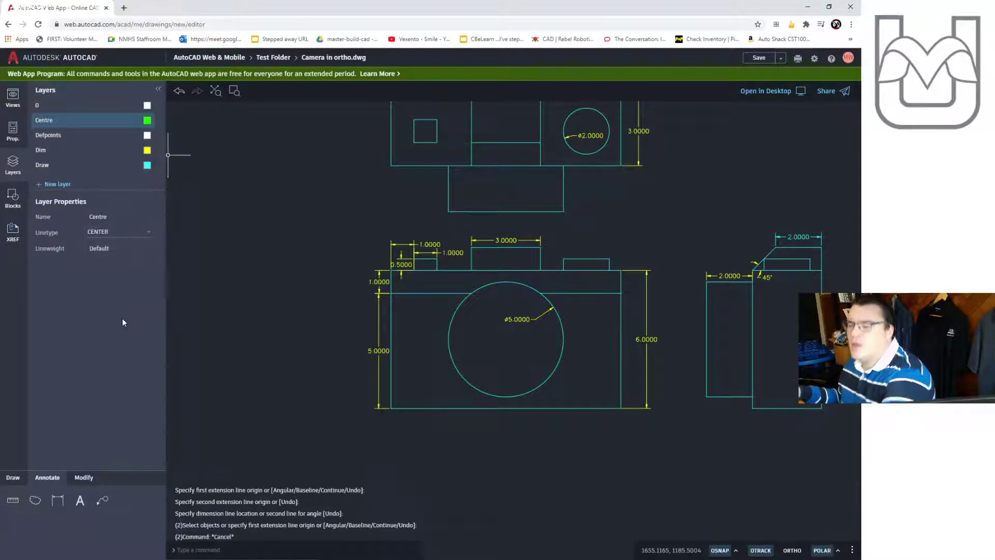
- Draw a 1.5-unit line straight down from the centre of the lens circle in the front view
click(13, 478)
click(13, 500)
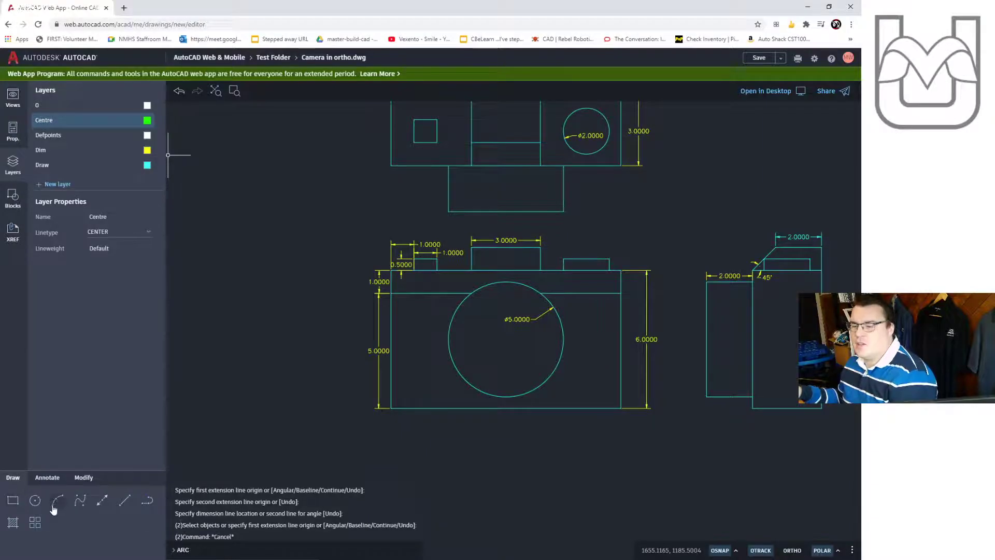
click(125, 501)
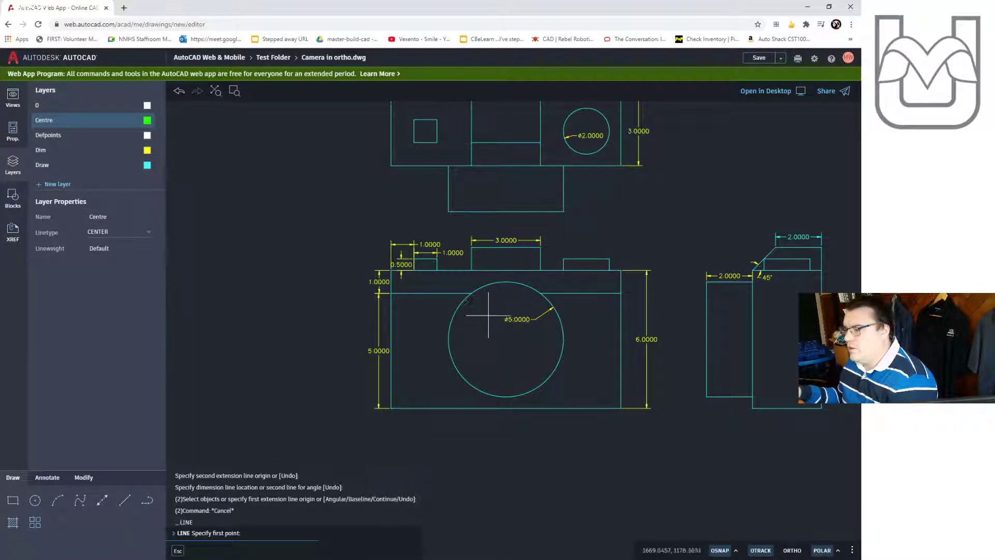
click(506, 339)
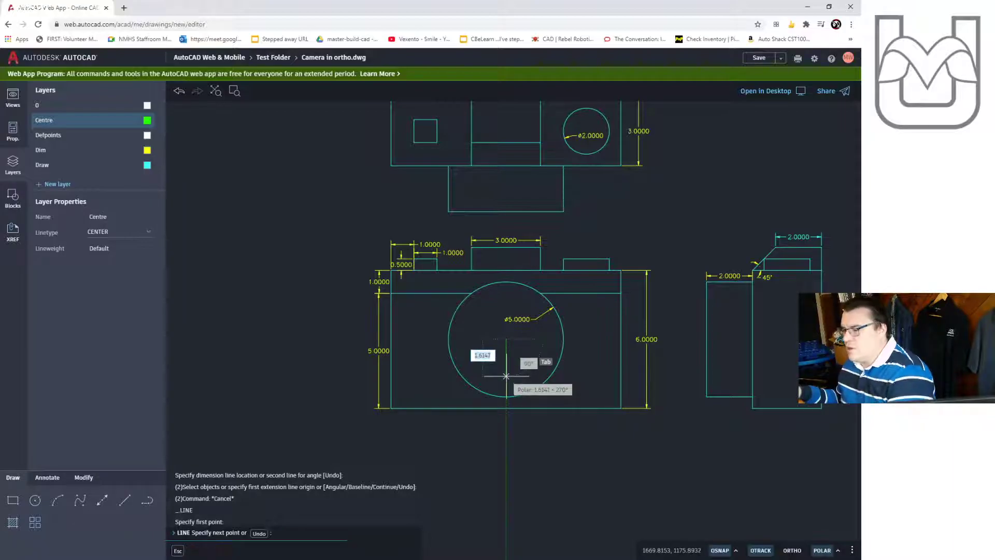
text(1.5)
key(Return)
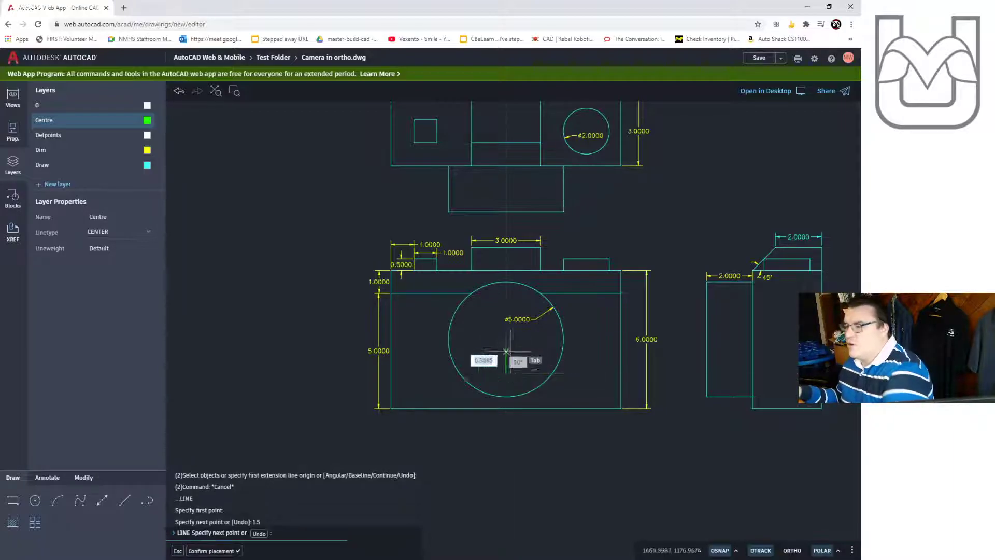
scroll(506, 376, up, 5)
key(Escape)
key(Escape)
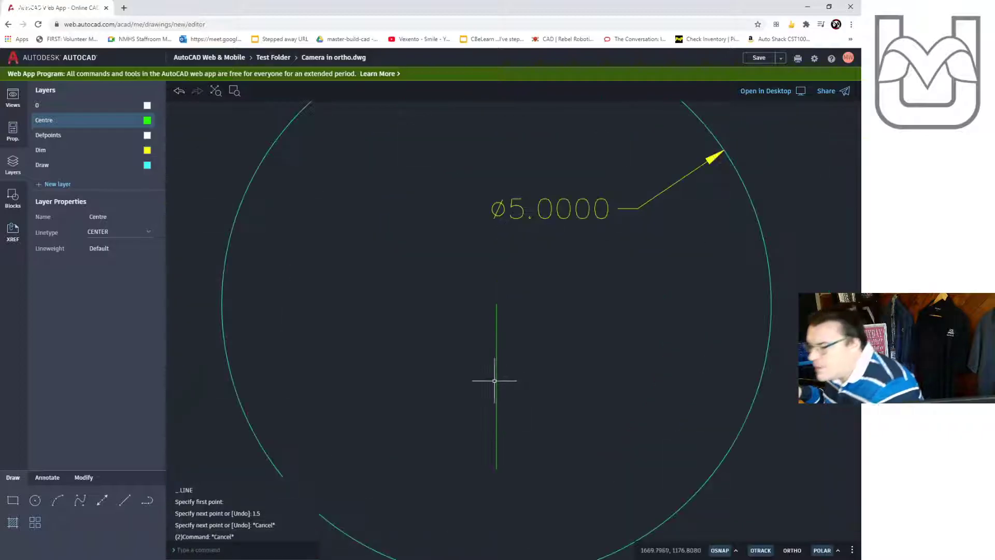
- Check the linetype choices for the Centre layer and keep CENTER selected
click(497, 378)
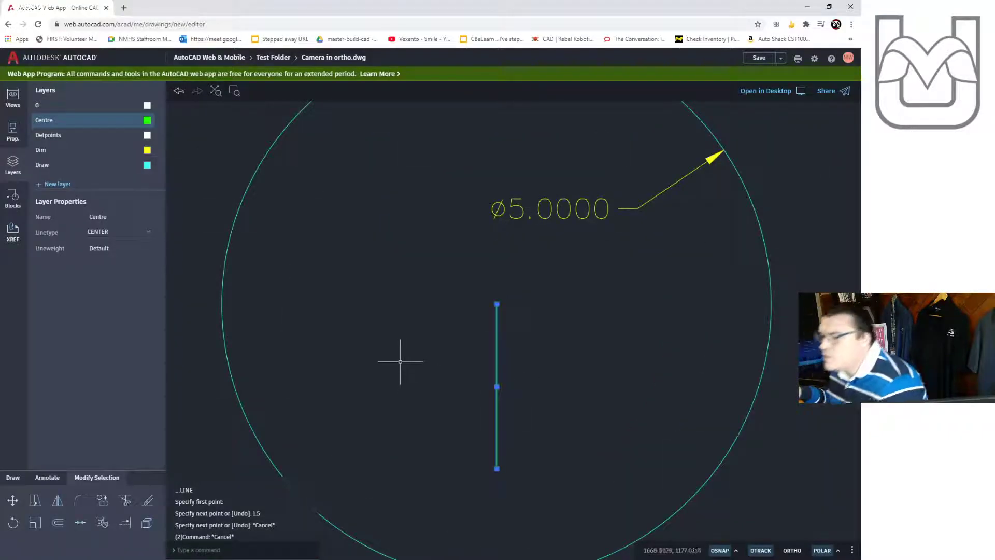
click(110, 231)
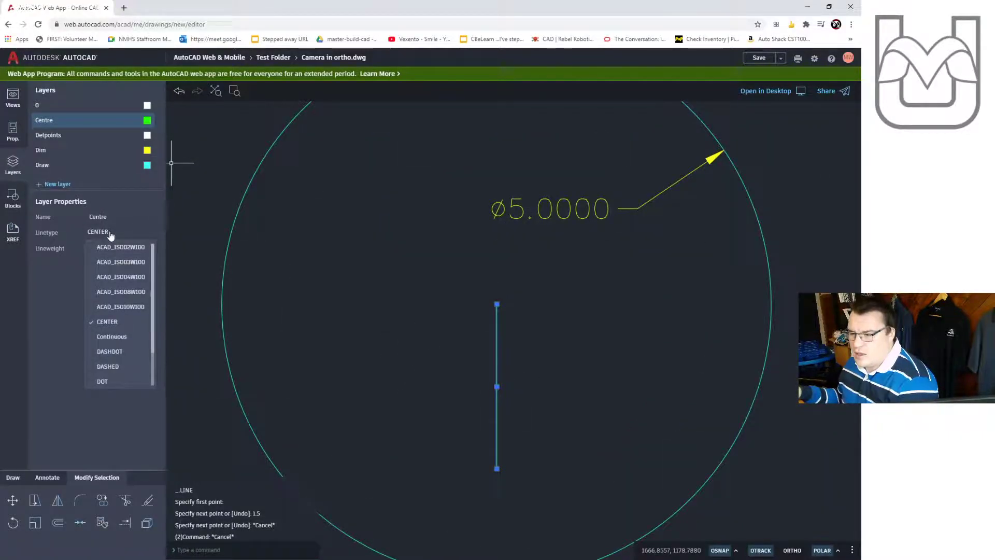
scroll(124, 276, down, 1)
scroll(122, 311, up, 1)
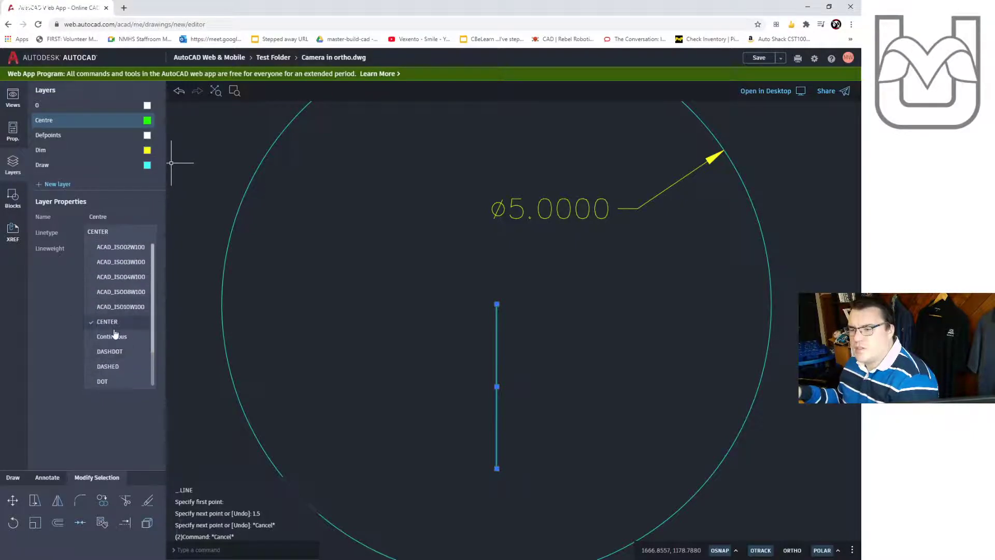
click(109, 322)
key(Escape)
scroll(408, 325, down, 4)
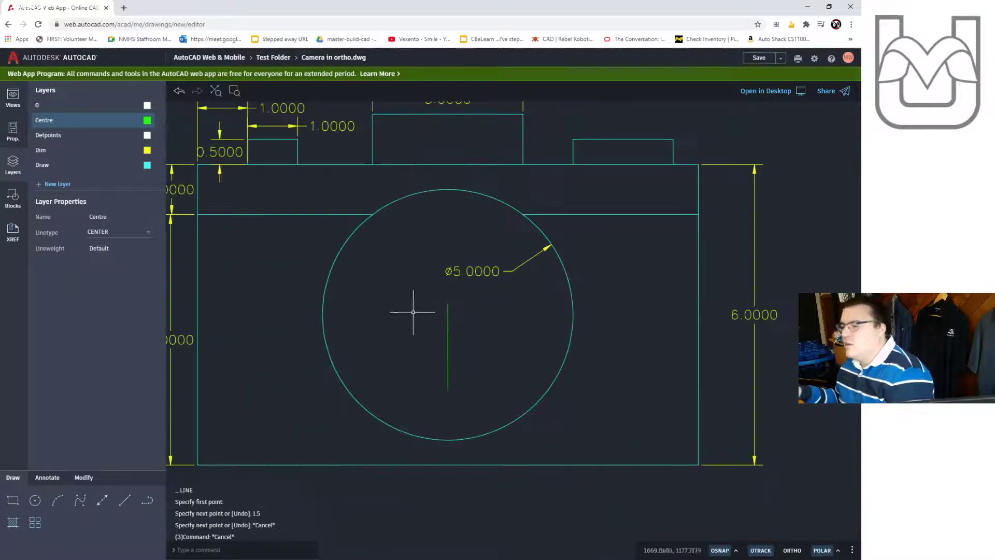
- Draw a 3-unit line straight up from the lower end of the short centre line in the lens circle
click(446, 357)
click(449, 334)
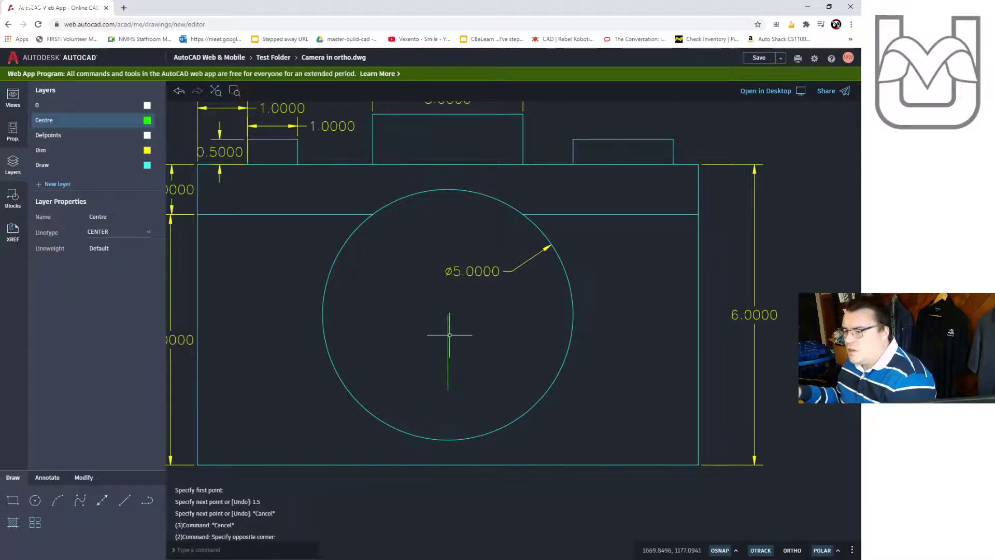
click(13, 499)
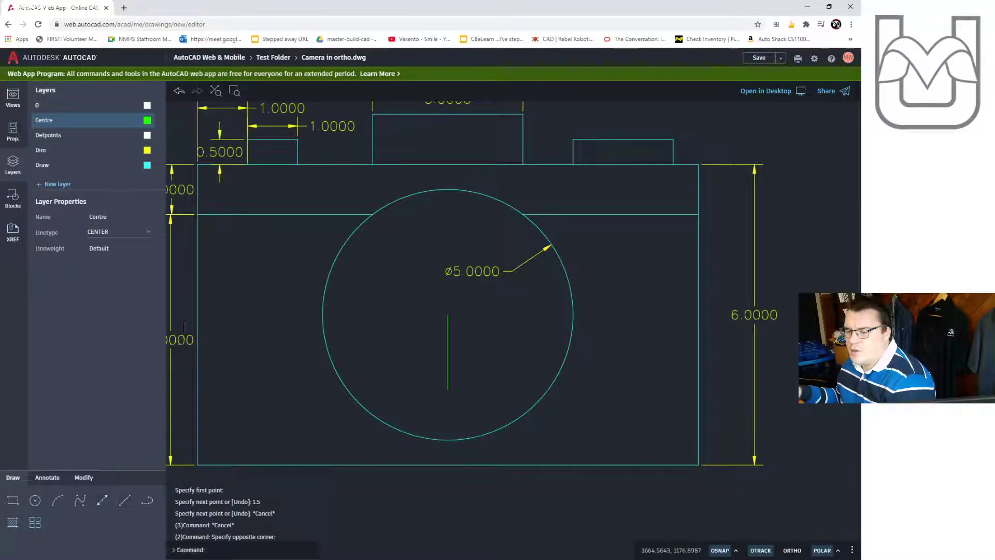
click(125, 500)
click(448, 389)
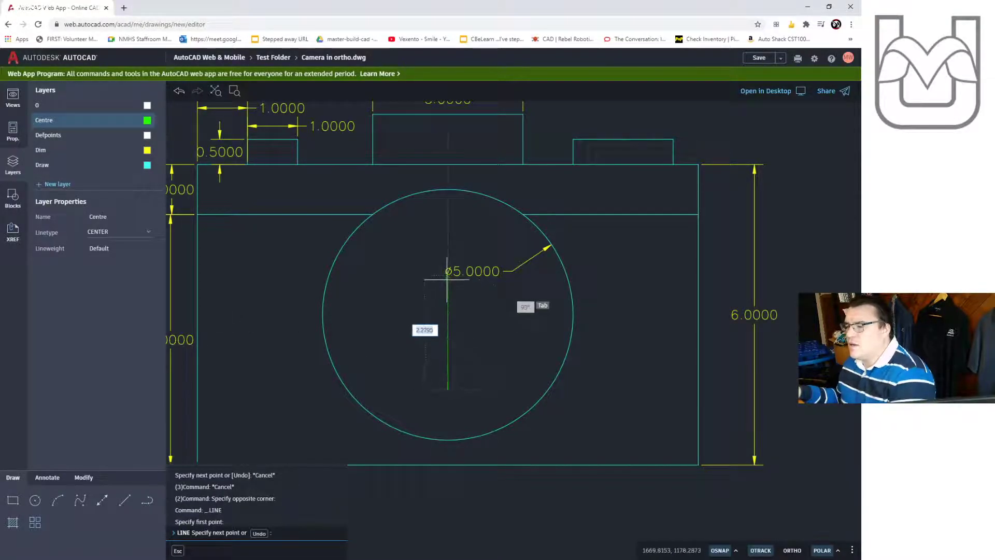
key(Return)
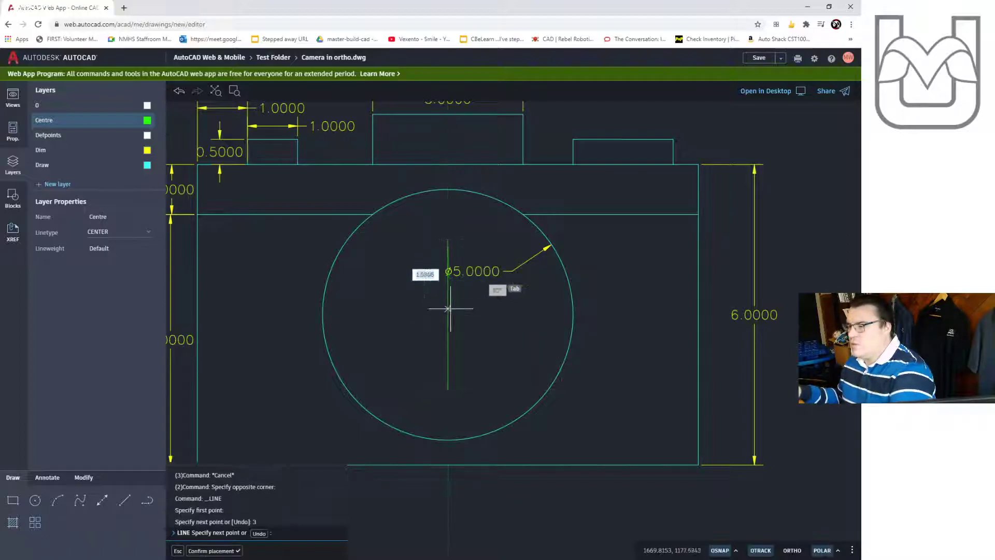
key(Escape)
key(Escape)
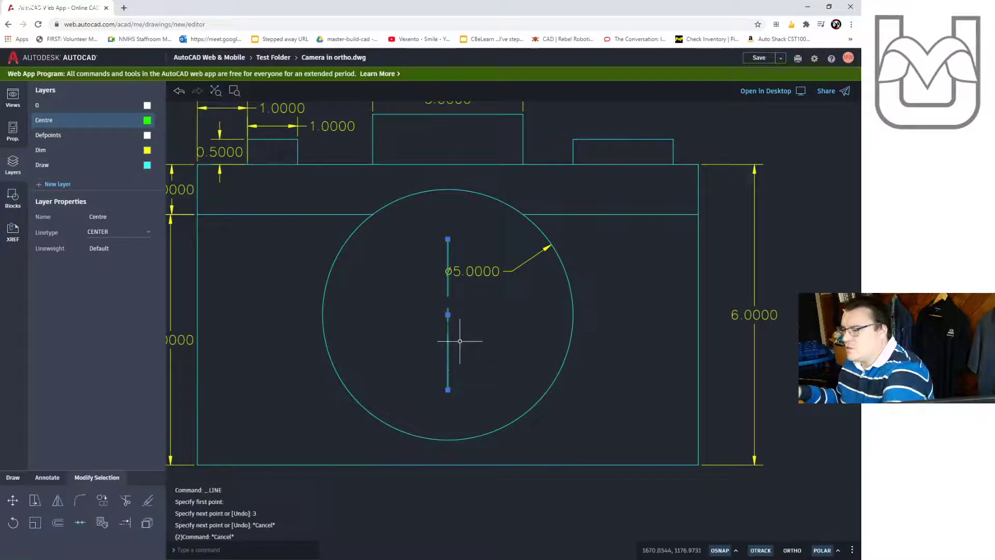
- Delete the short 1.5-unit line overlapping the lower half of the vertical centre line
click(444, 340)
click(469, 405)
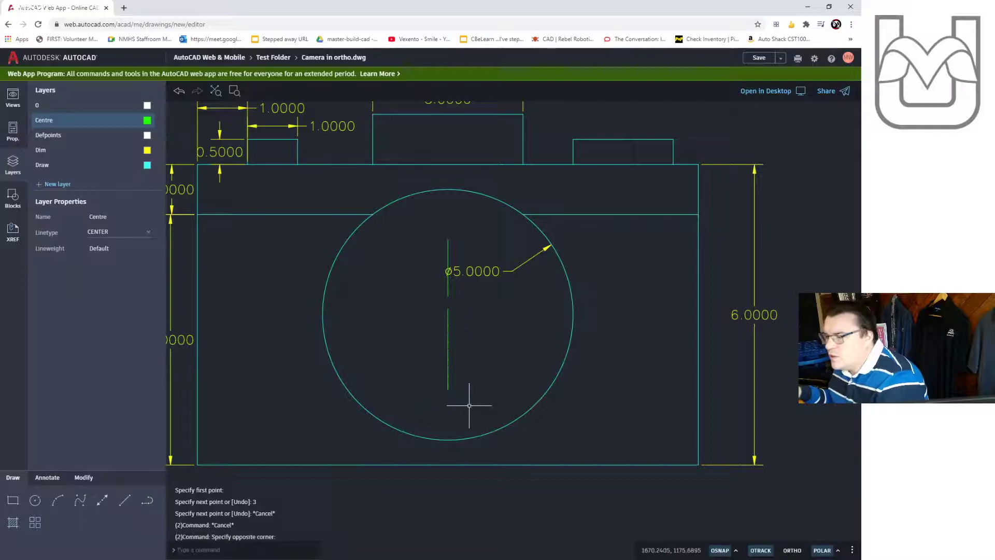
click(409, 294)
click(471, 398)
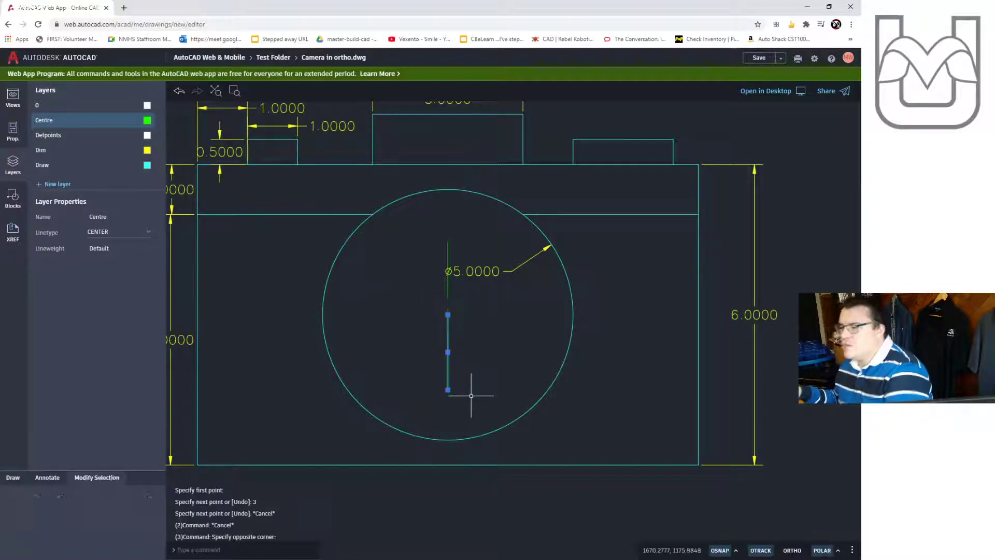
key(Delete)
scroll(471, 316, up, 2)
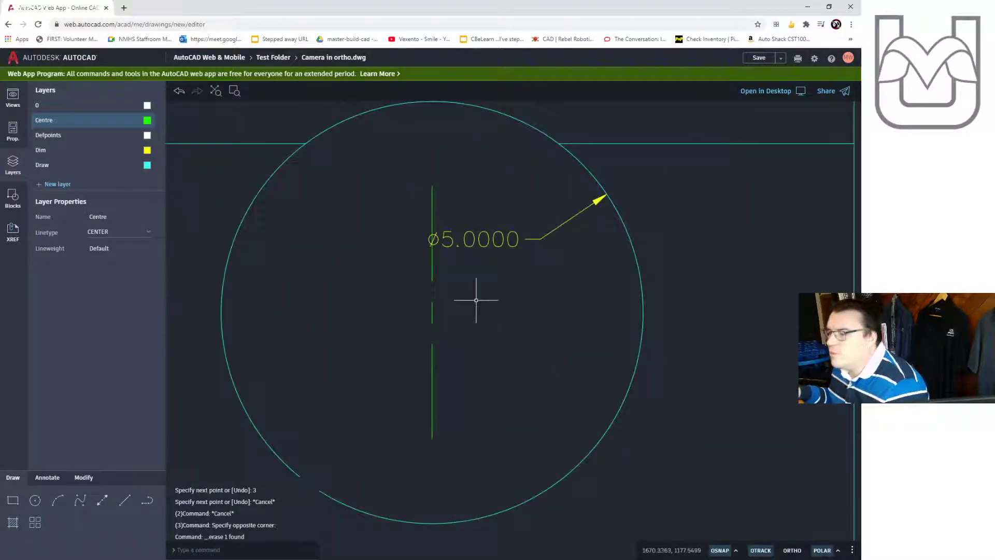
- Rotate the 3-unit centre line about its midpoint at the lens centre so that it lies horizontal
click(135, 493)
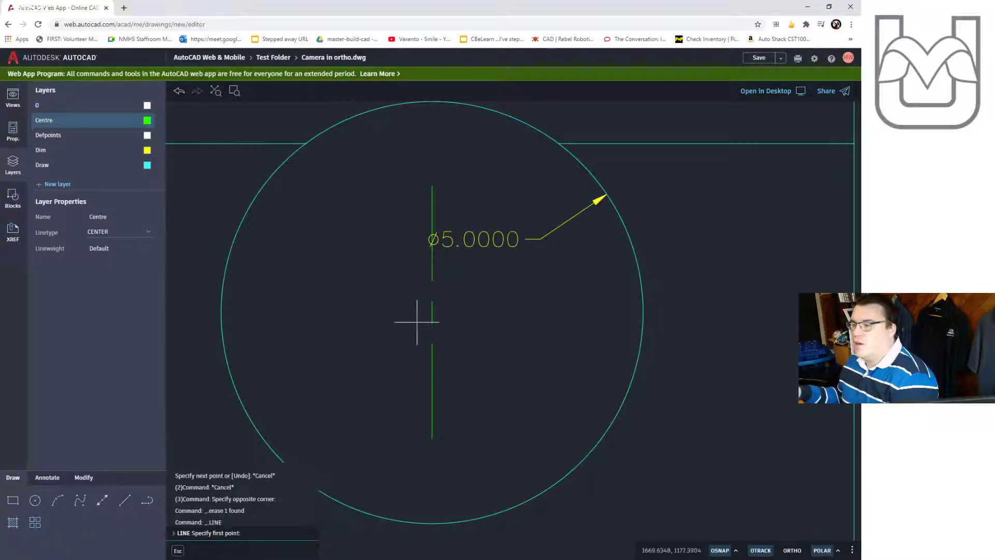
key(Escape)
key(Escape)
key(Escape)
click(431, 270)
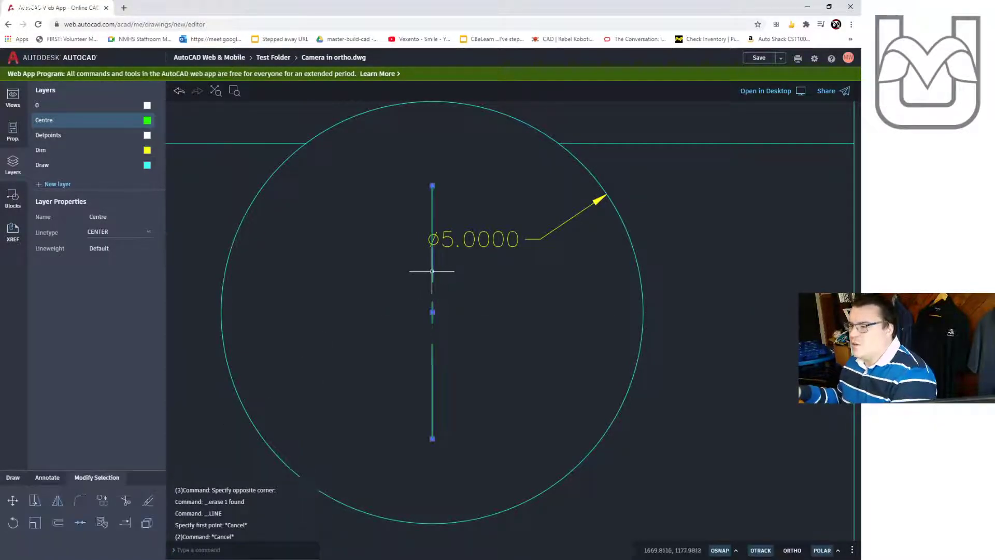
text(cotate)
key(Return)
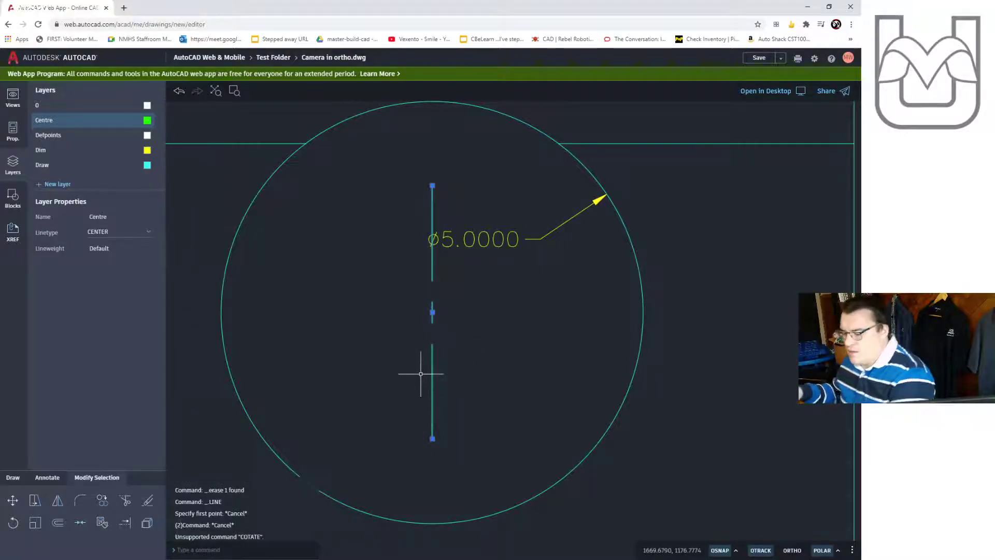
text(rota)
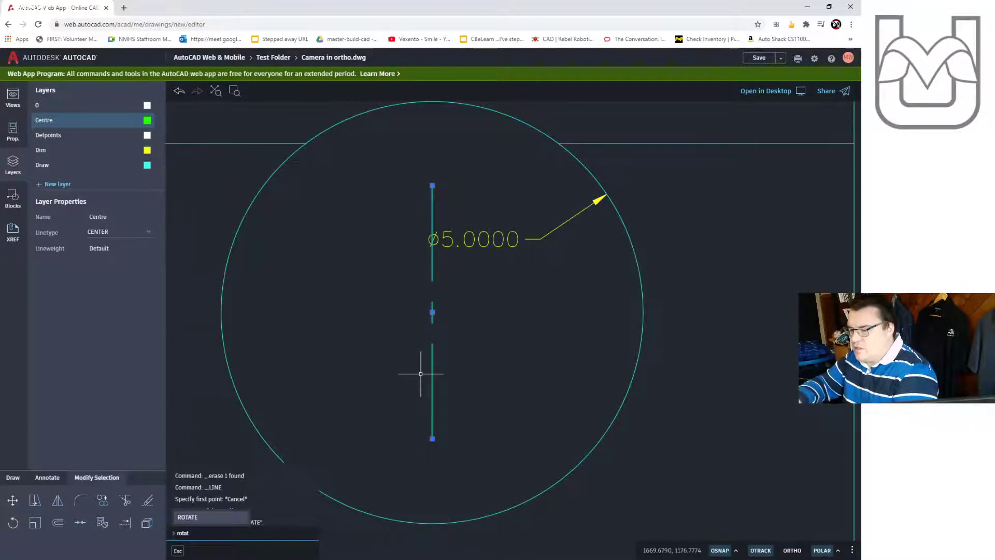
text(t)
key(Return)
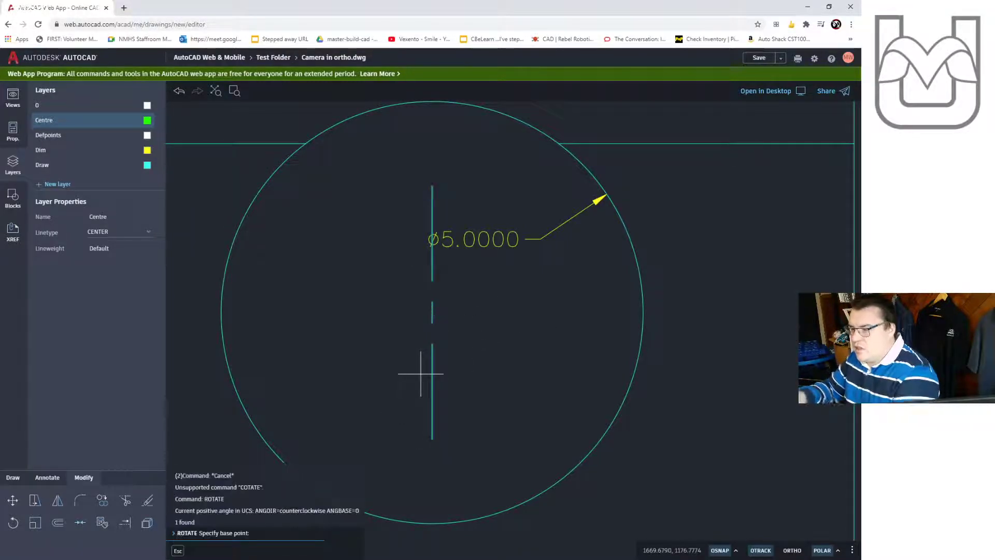
click(432, 312)
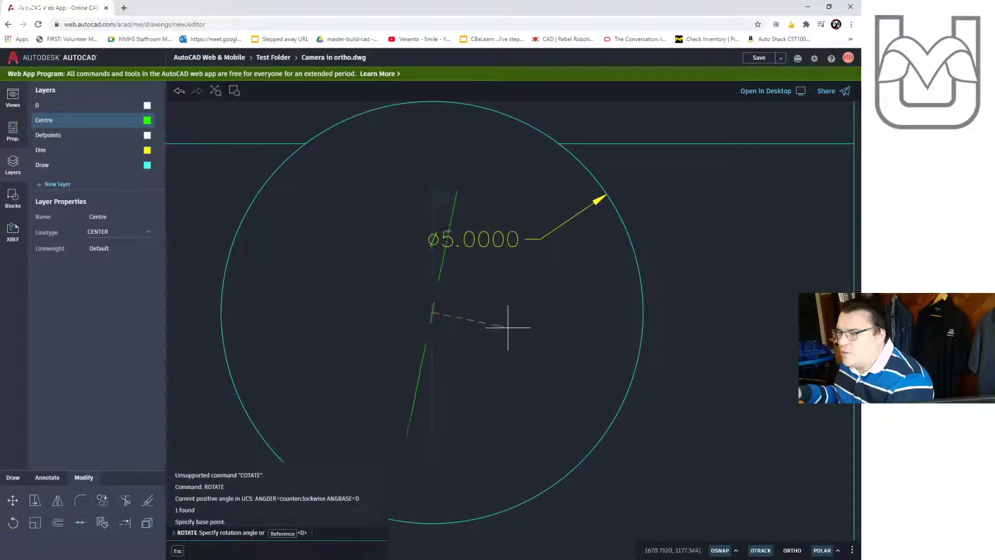
click(432, 418)
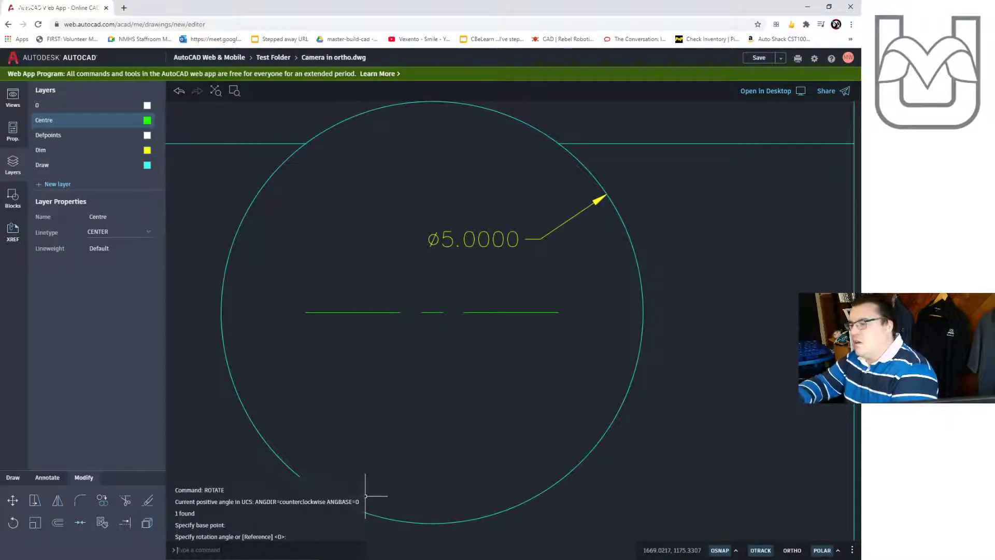
- Copy the horizontal centre line in place, using the lens centre as both base point and destination
text(copy)
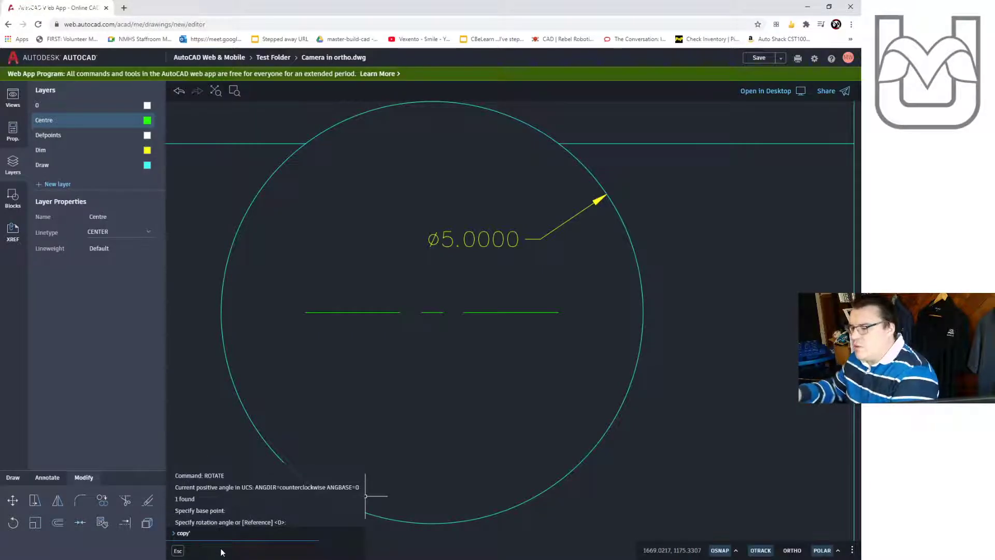
key(Return)
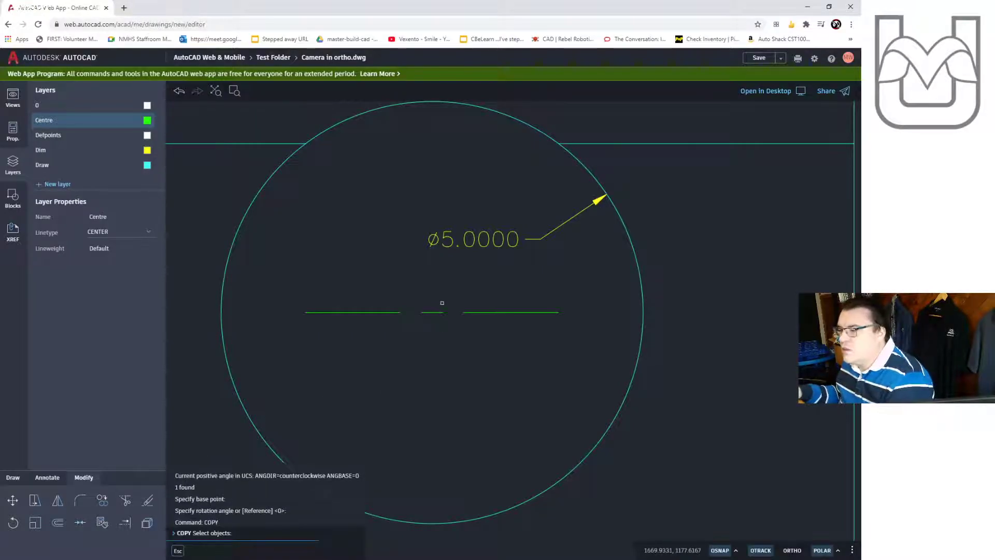
click(430, 312)
key(Return)
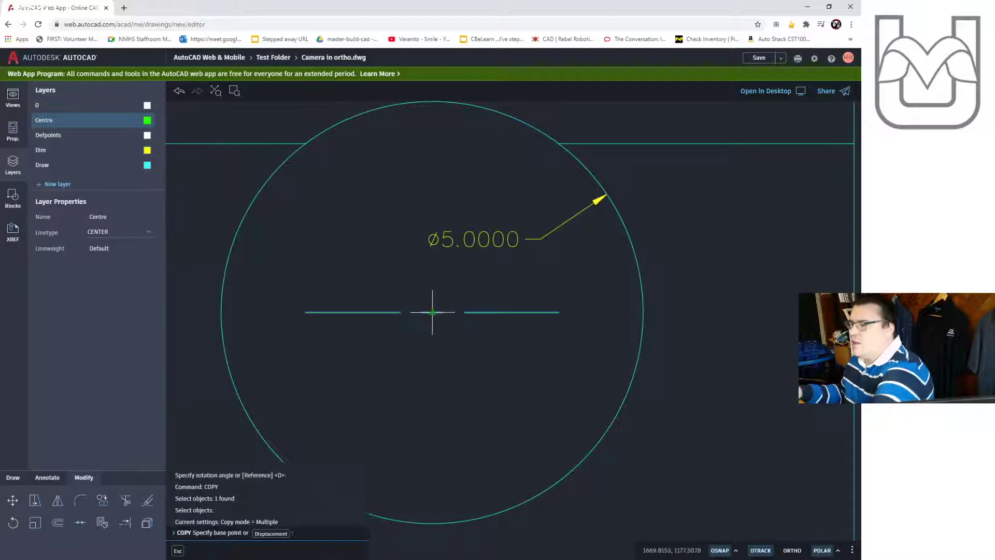
click(433, 312)
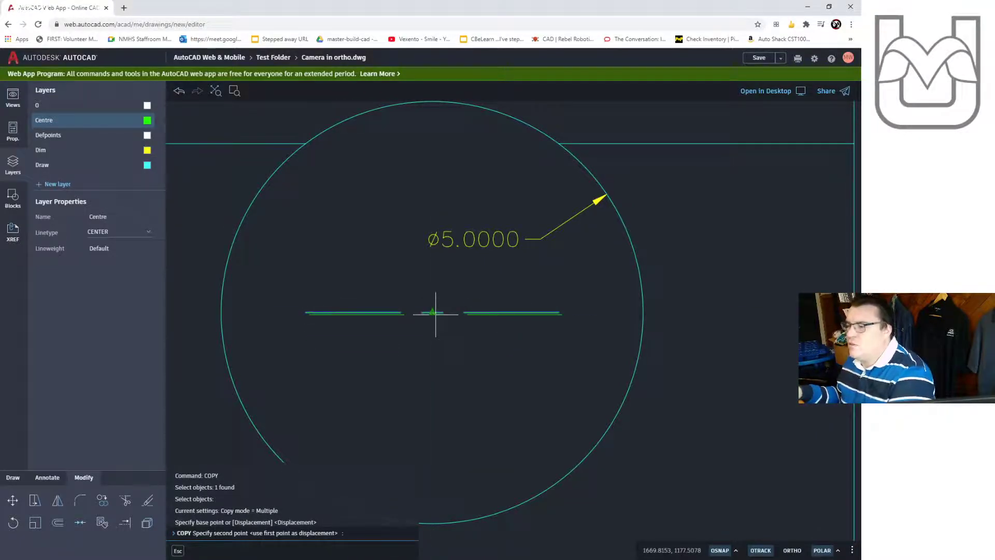
scroll(435, 312, up, 3)
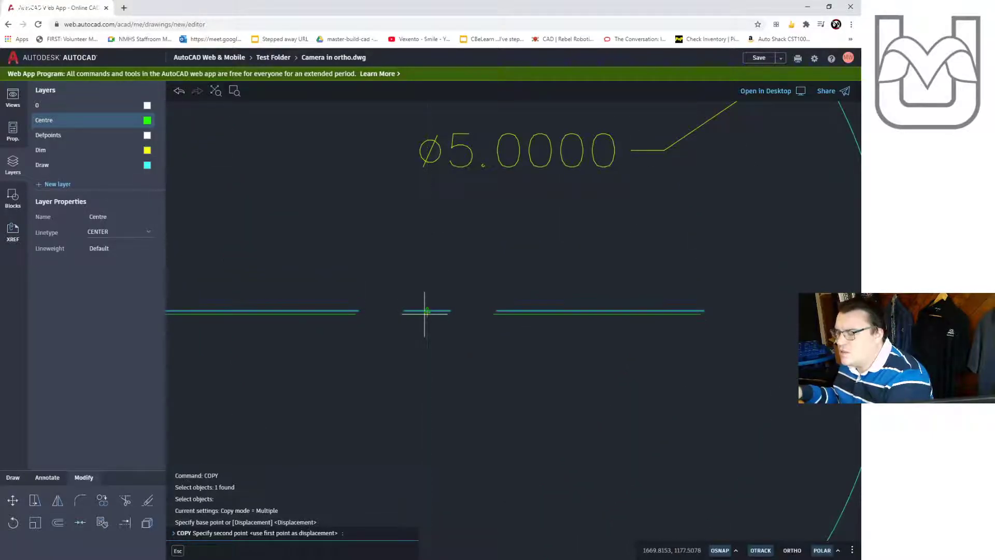
scroll(424, 311, up, 4)
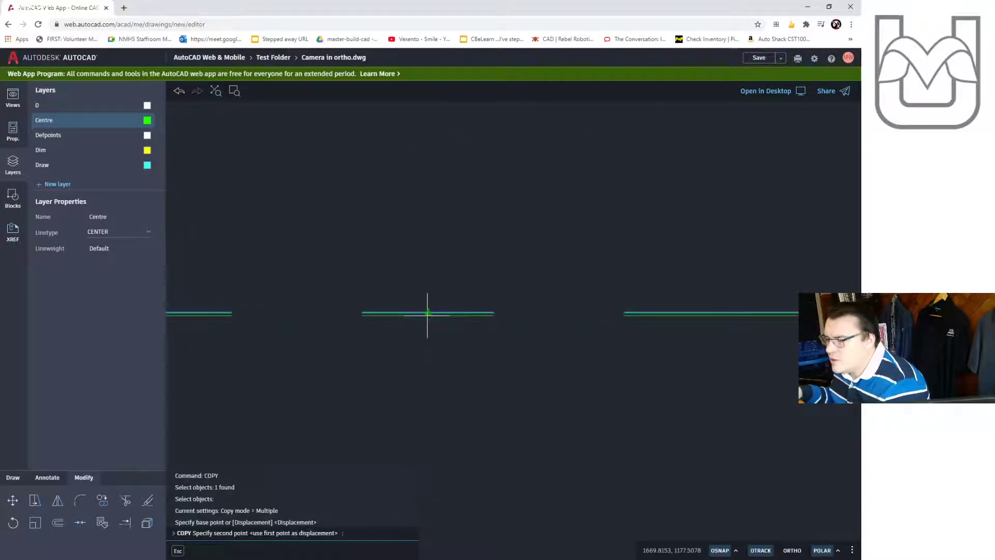
click(736, 550)
click(757, 551)
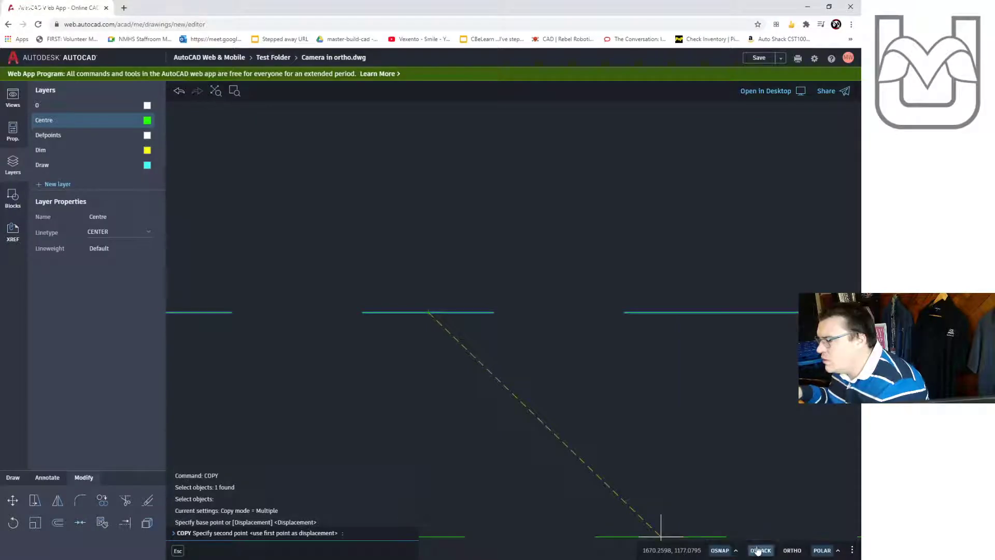
click(852, 550)
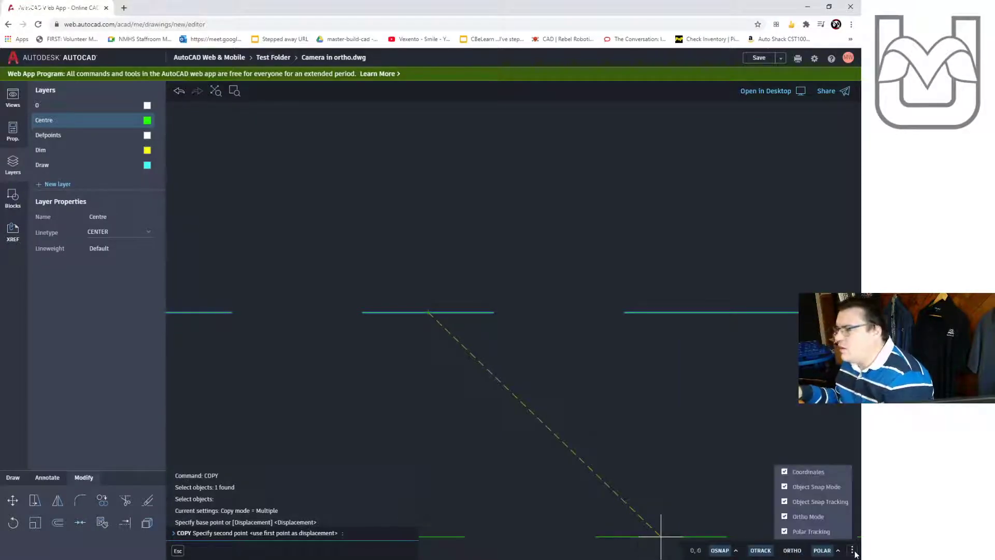
click(852, 550)
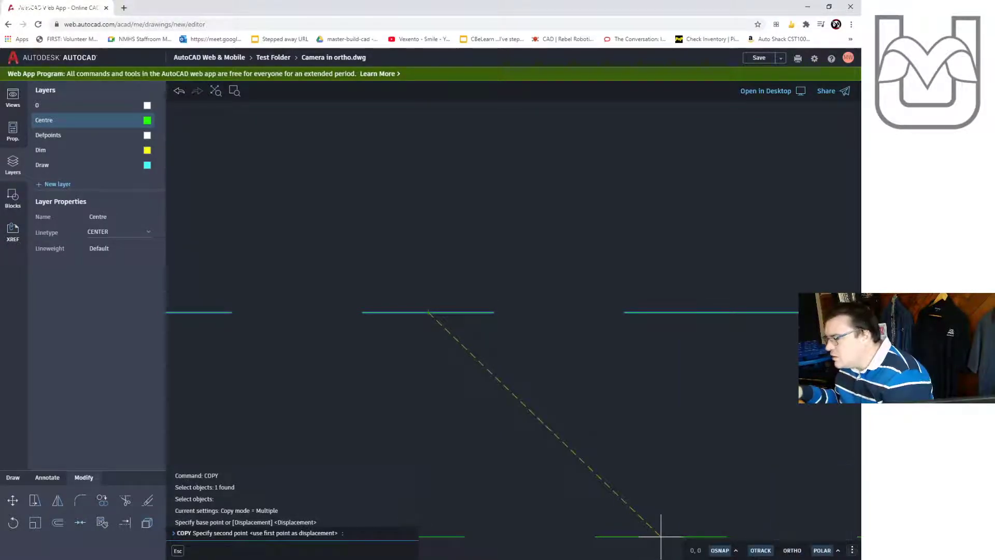
click(431, 311)
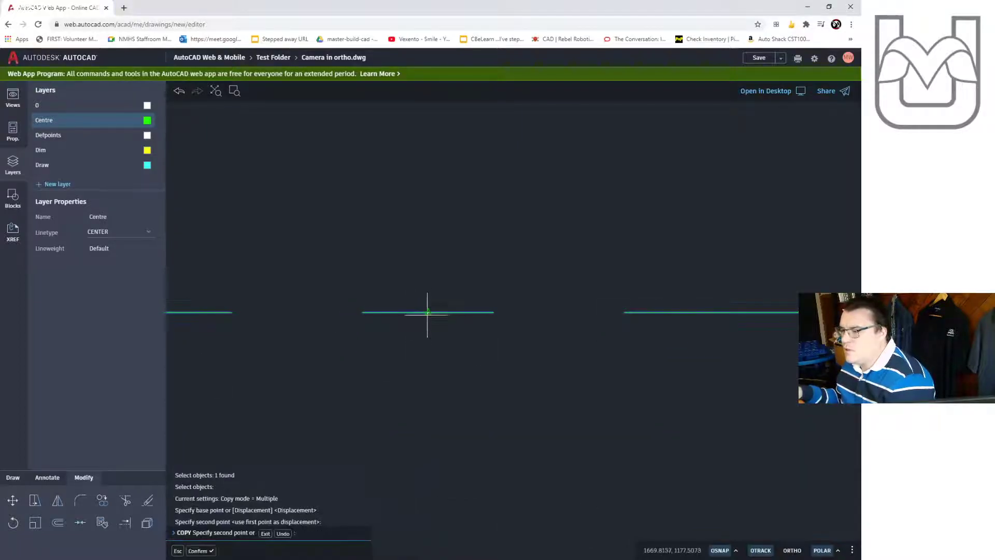
scroll(400, 324, up, 5)
key(Escape)
key(Escape)
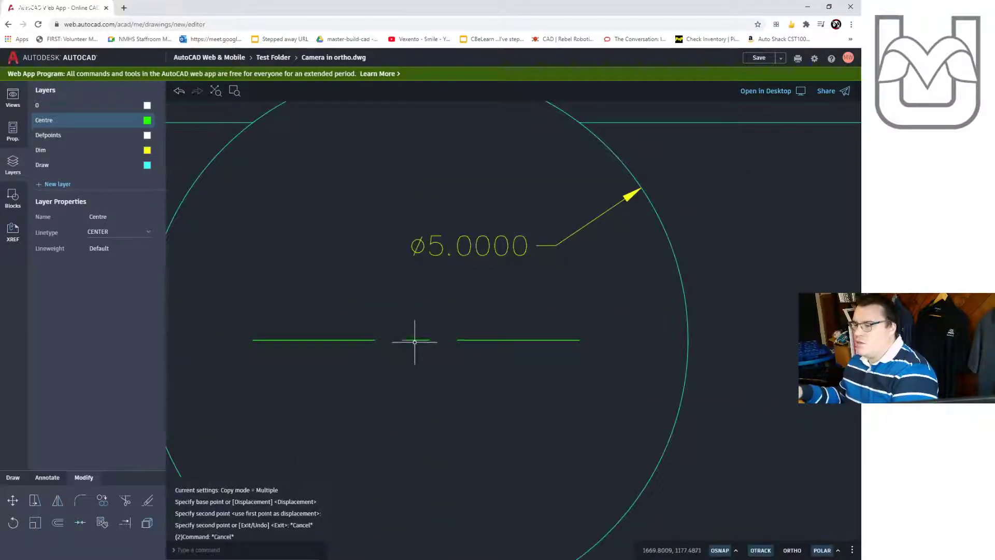
- Rotate one of the two overlapping centre lines about the lens centre to vertical, forming a cross
click(416, 339)
text(rotat)
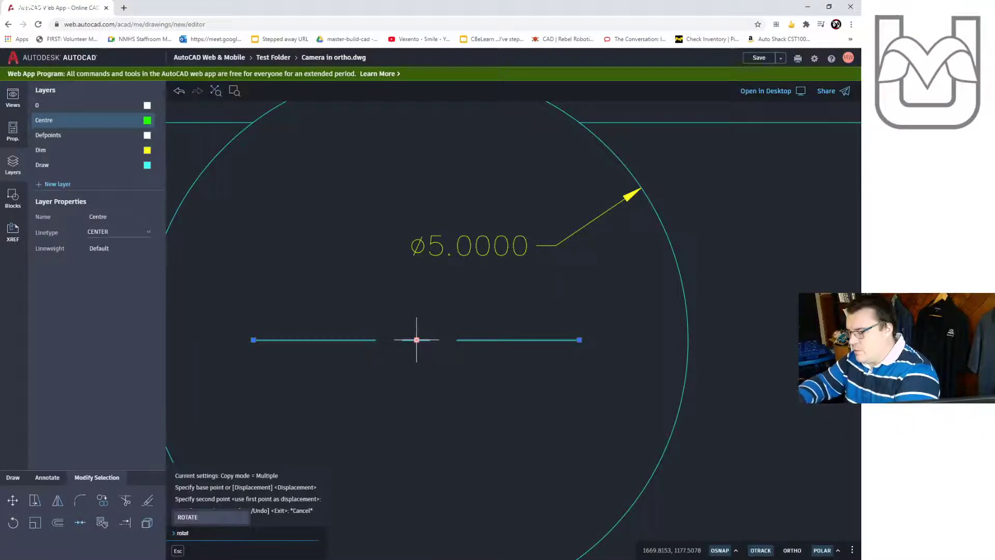
key(Return)
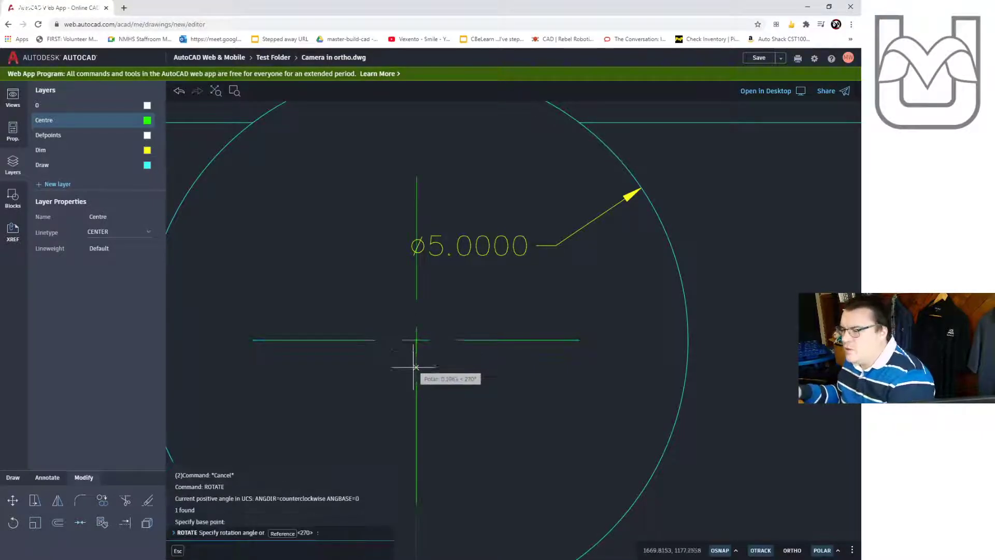
click(416, 342)
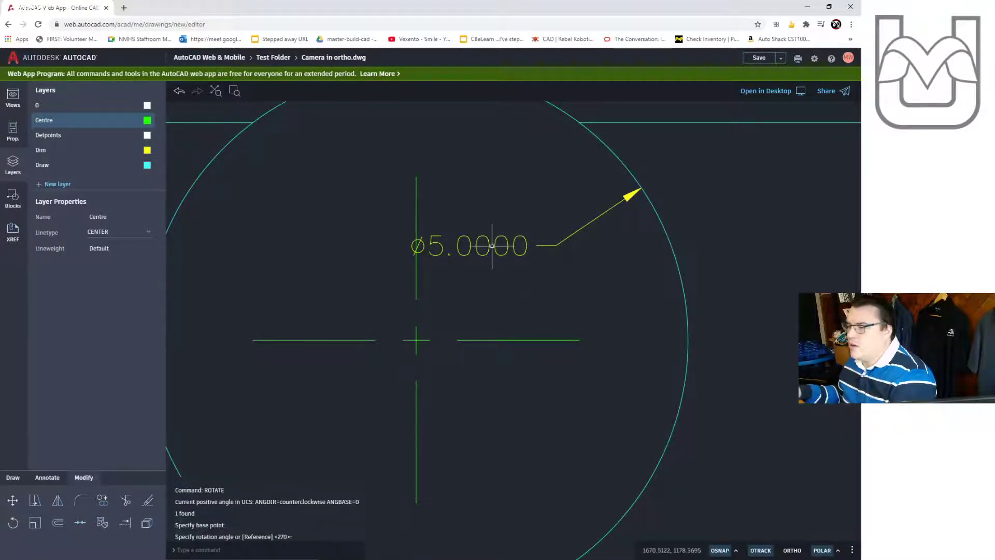
- Move the lens circle's diameter dimension text aside so that it clears the vertical centre line
key(Escape)
click(471, 243)
click(451, 255)
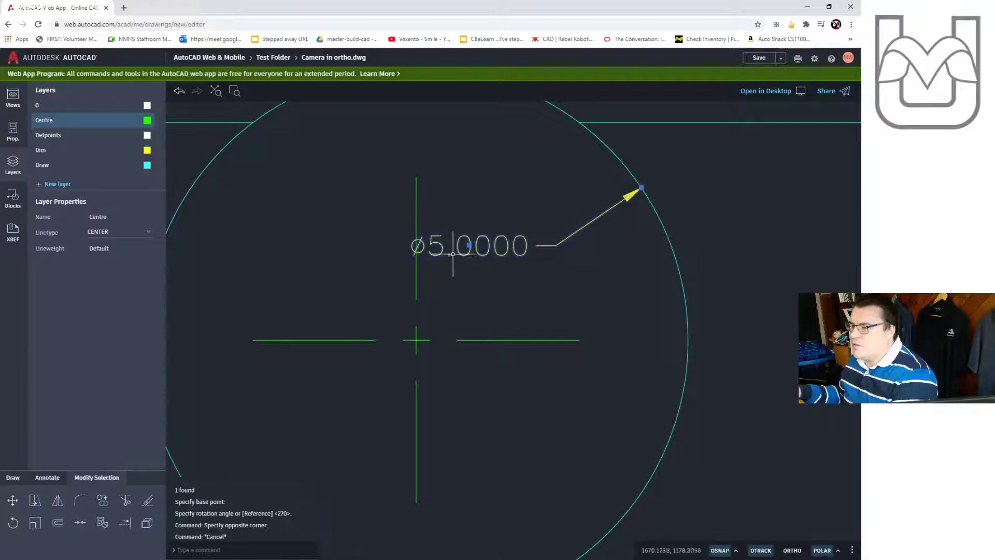
click(469, 245)
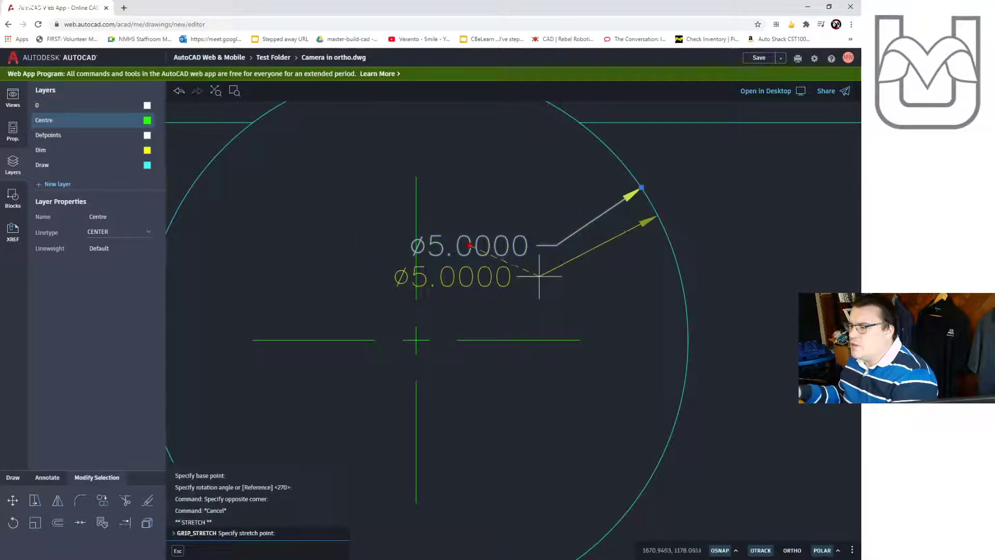
click(604, 266)
key(Escape)
scroll(389, 328, down, 5)
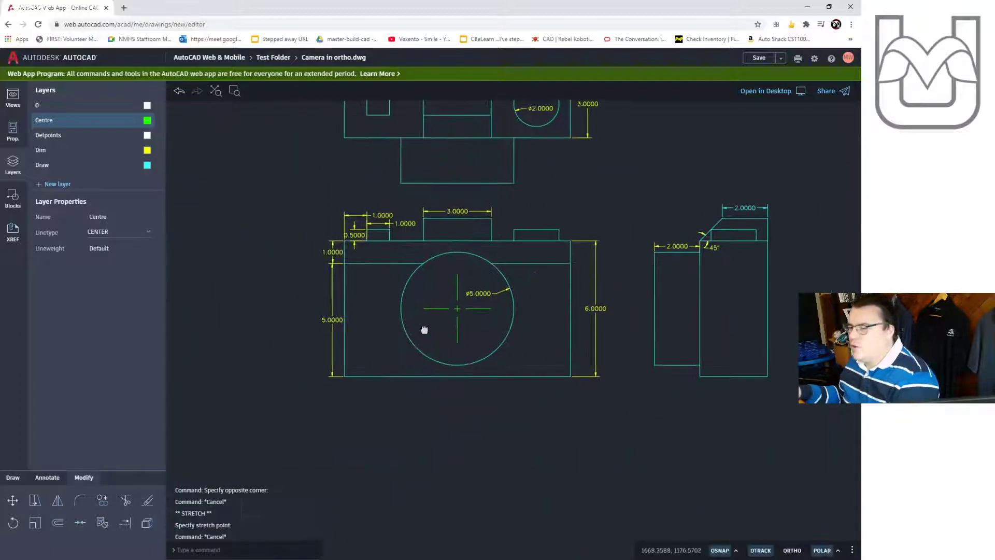
scroll(422, 328, up, 2)
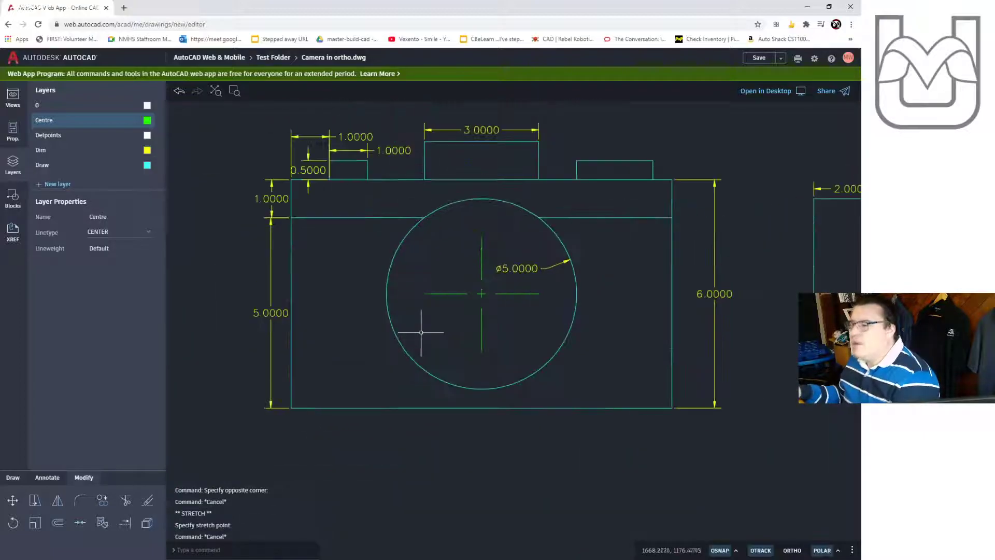
- Make Dim the current layer for the front view's remaining dimensions
click(58, 484)
click(86, 149)
click(76, 498)
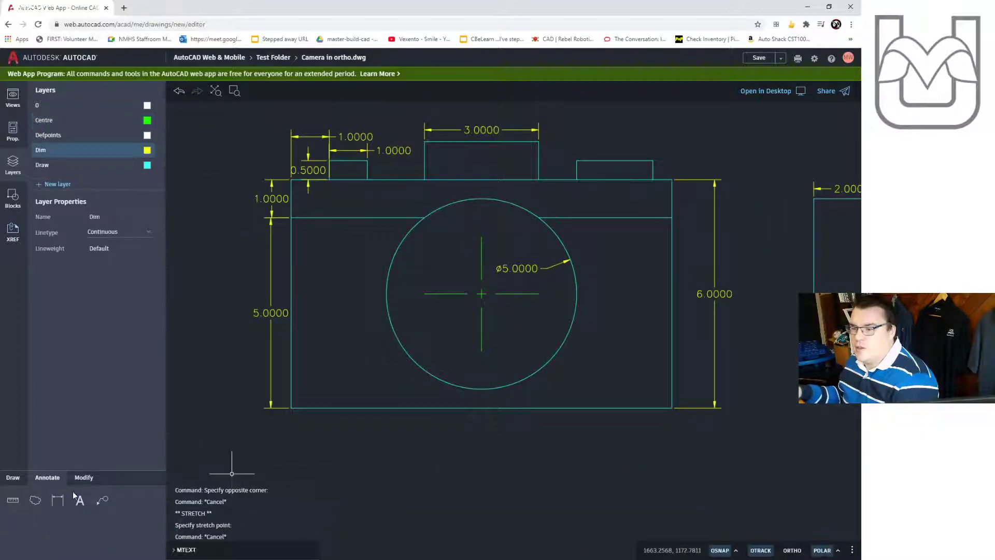
click(424, 294)
key(Escape)
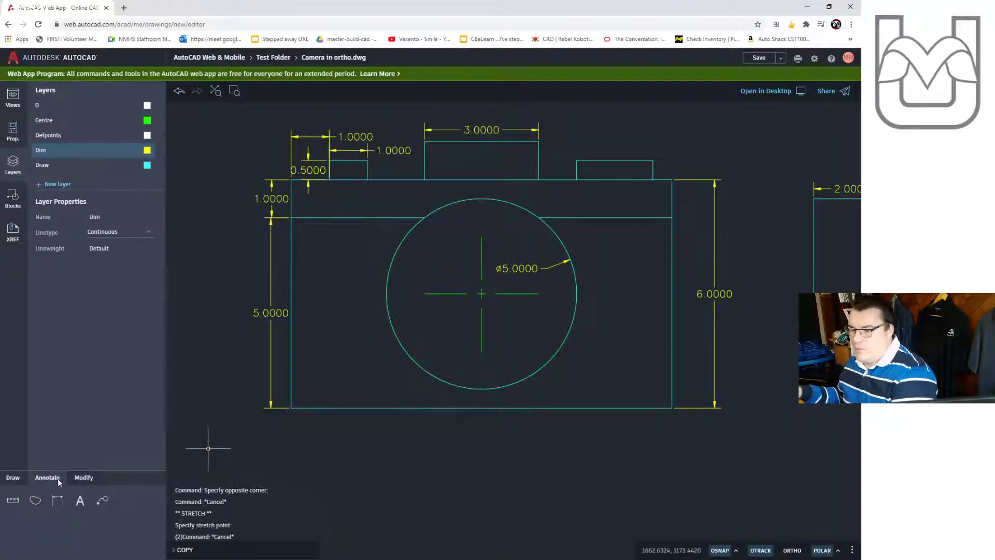
click(58, 500)
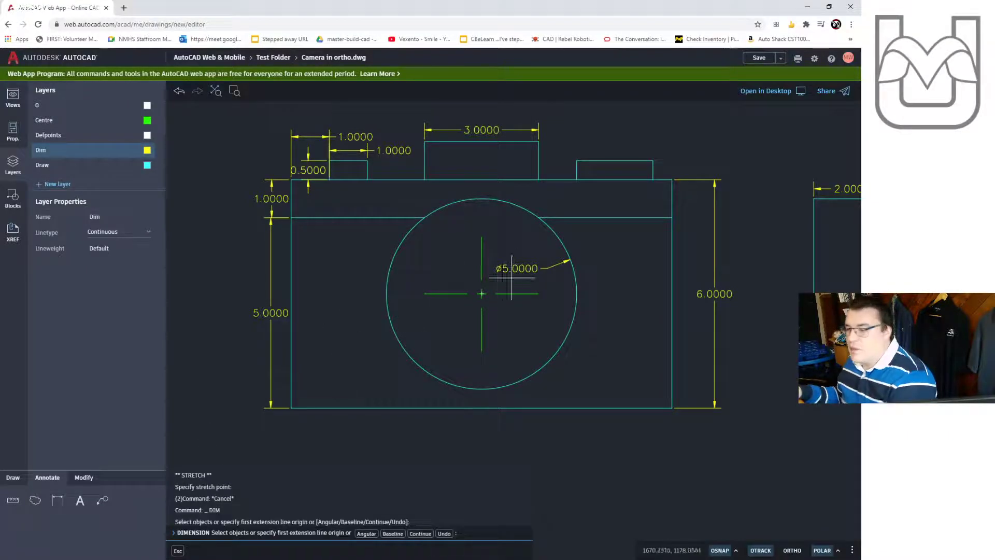
click(425, 294)
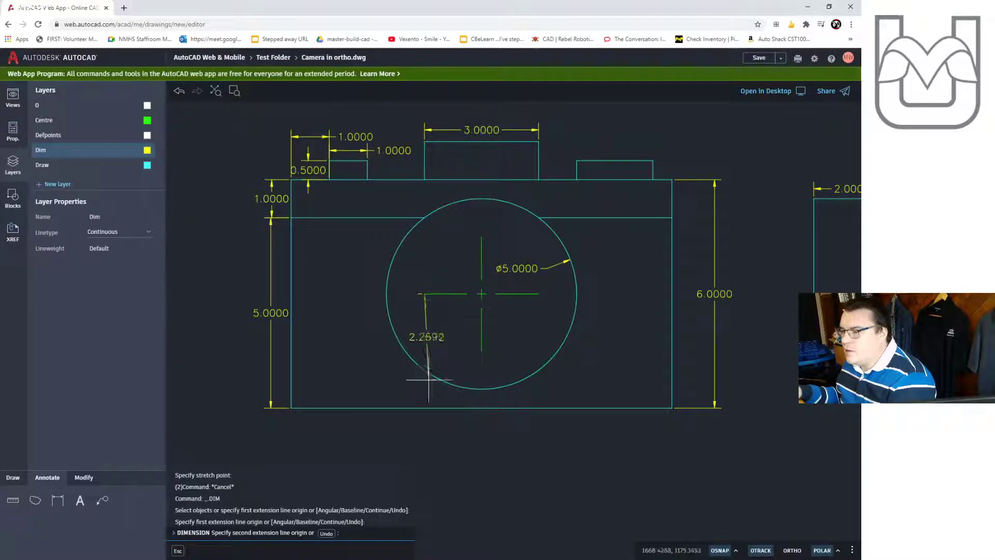
click(424, 407)
key(Escape)
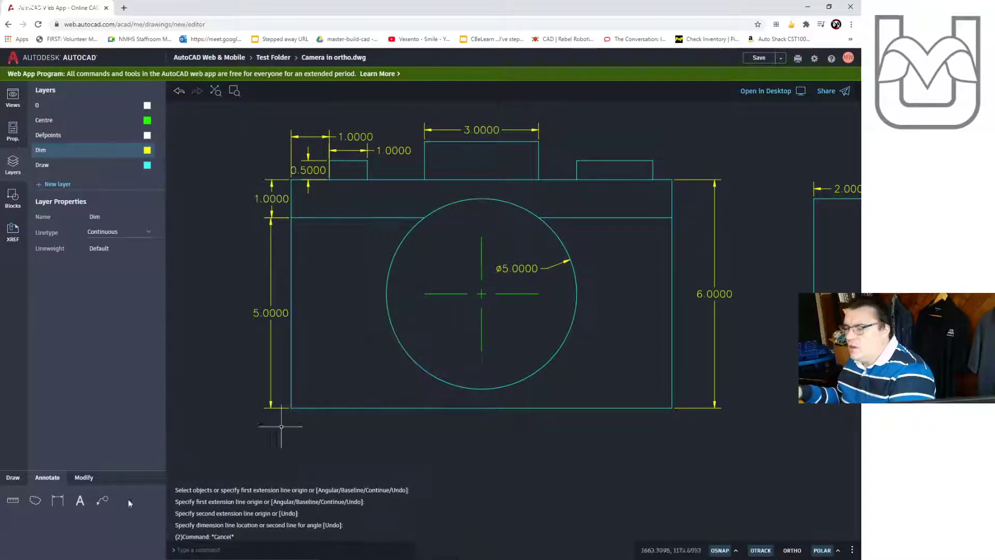
- Dimension the vertical distance from the lens's horizontal centre line to the front view's bottom edge, placing it beside the lens
click(75, 501)
click(57, 500)
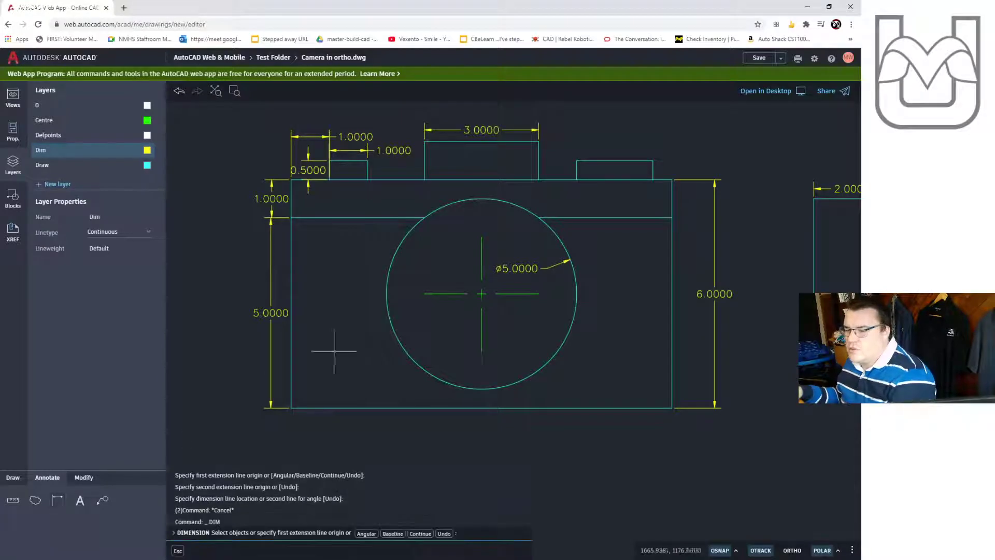
click(424, 294)
click(424, 407)
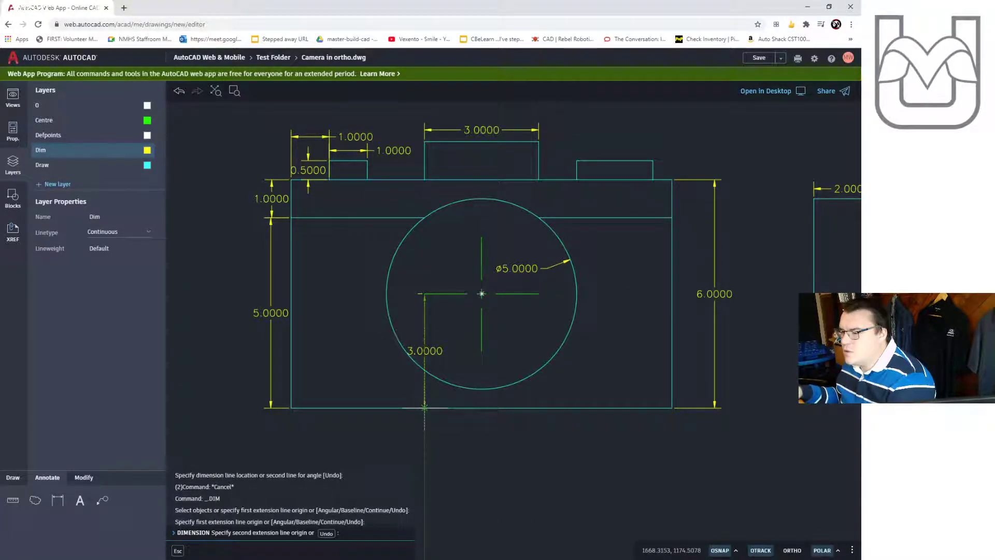
click(367, 394)
key(Return)
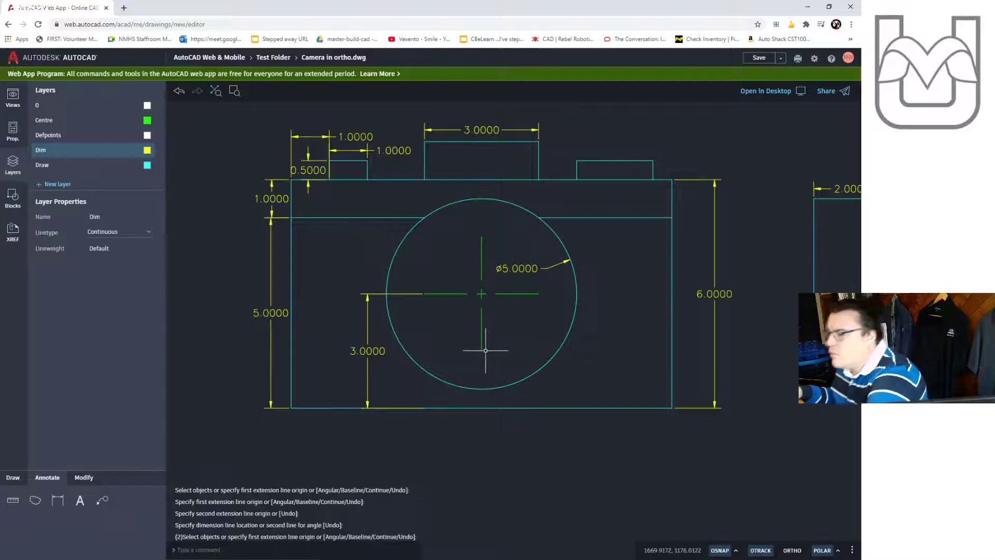
- Dimension the horizontal distance from the front view's left edge to the lens's vertical centre line, just above the cross
click(481, 237)
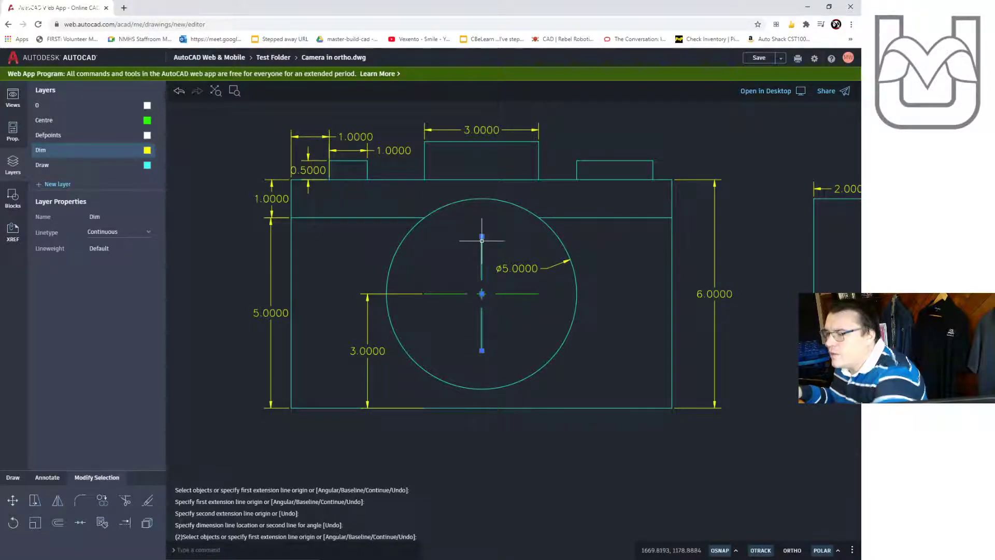
key(Escape)
key(Return)
click(481, 236)
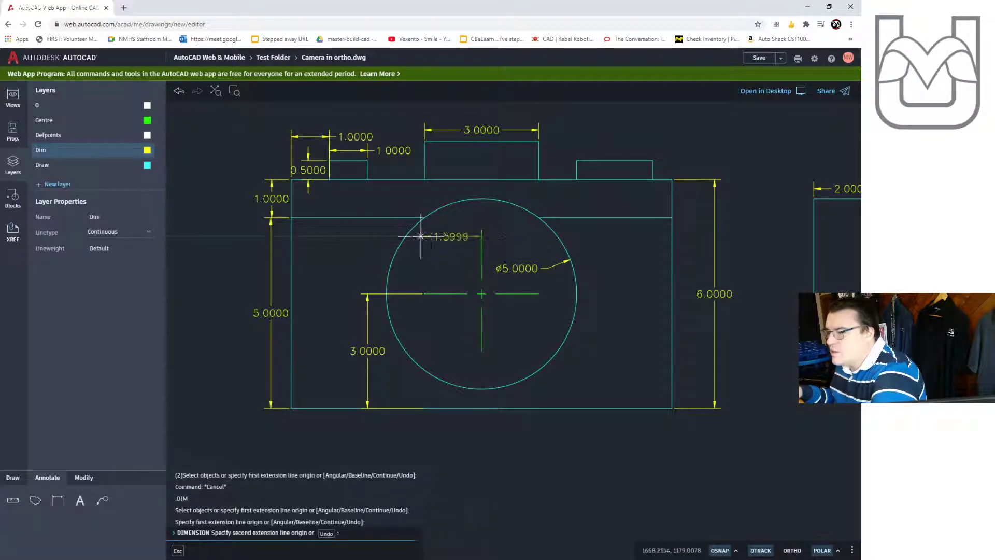
click(291, 218)
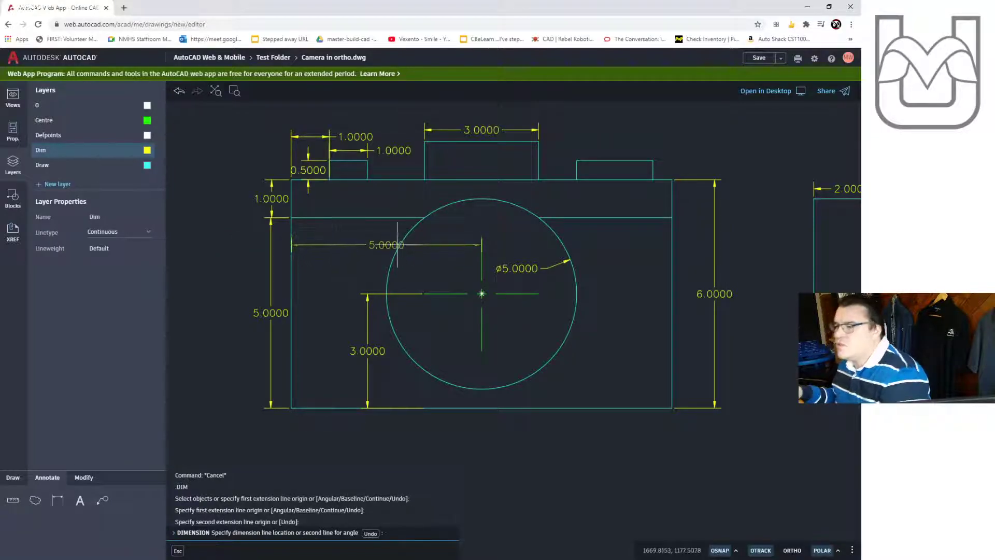
click(397, 230)
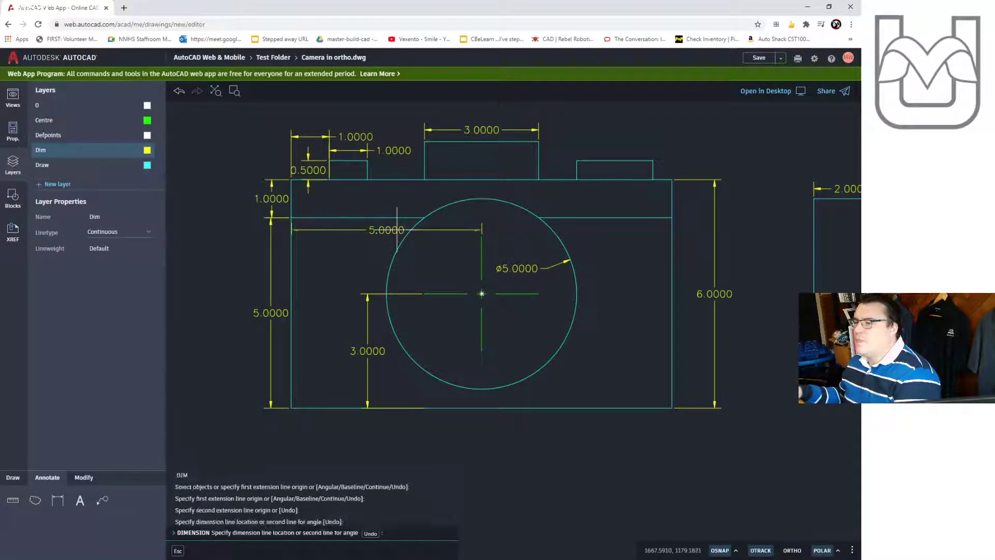
- Dimension the overall width of the camera body above the top view
scroll(607, 285, down, 2)
middle_drag(685, 228, 610, 231)
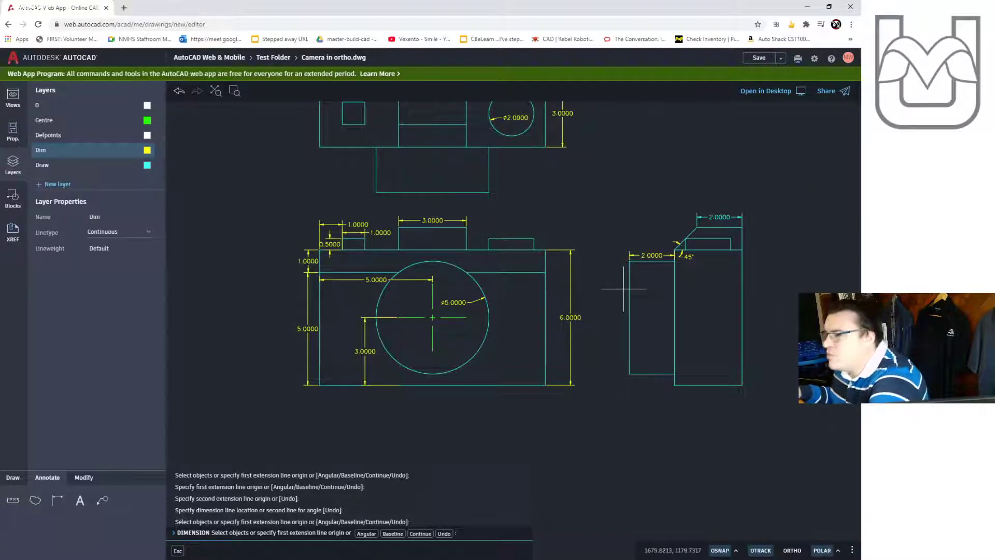
key(Escape)
key(Return)
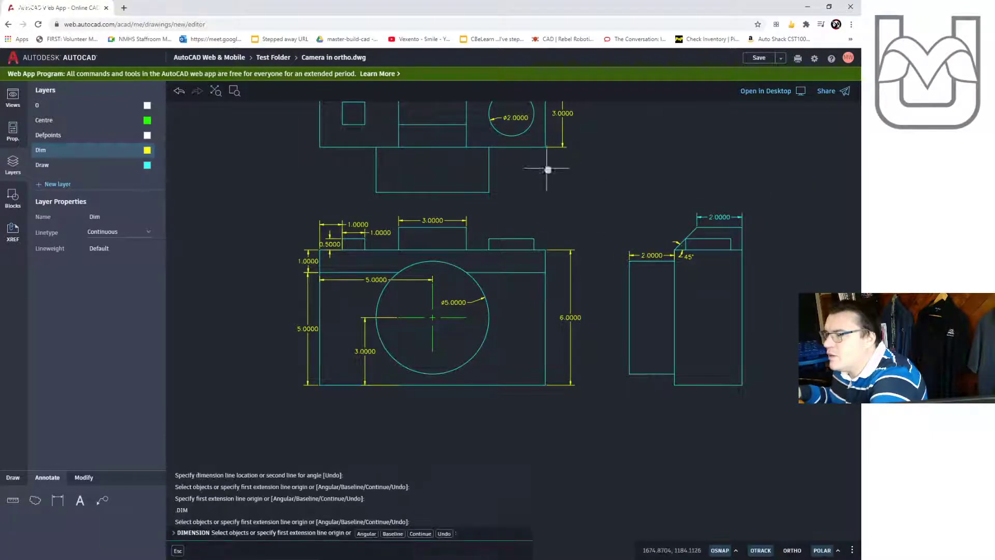
middle_drag(546, 166, 568, 242)
click(569, 154)
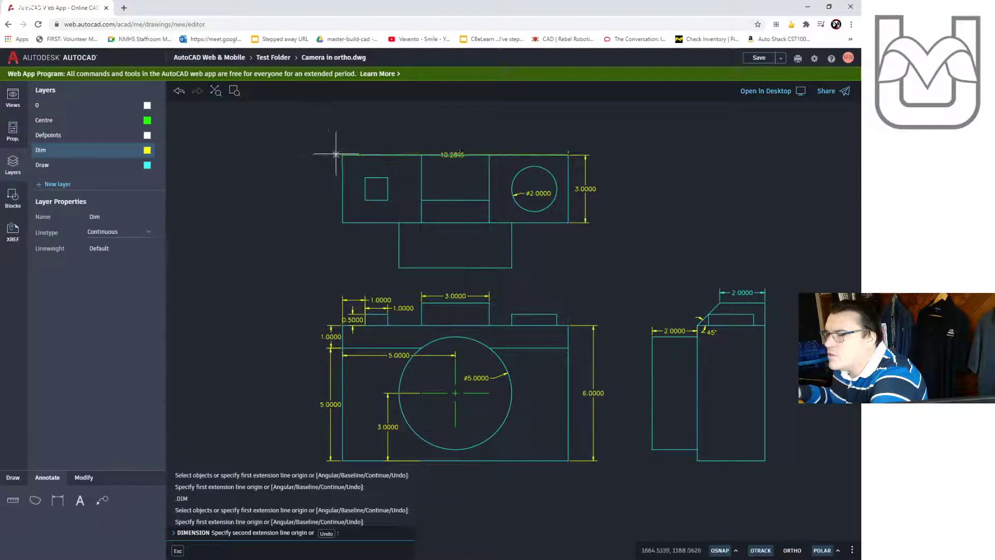
click(343, 154)
click(347, 138)
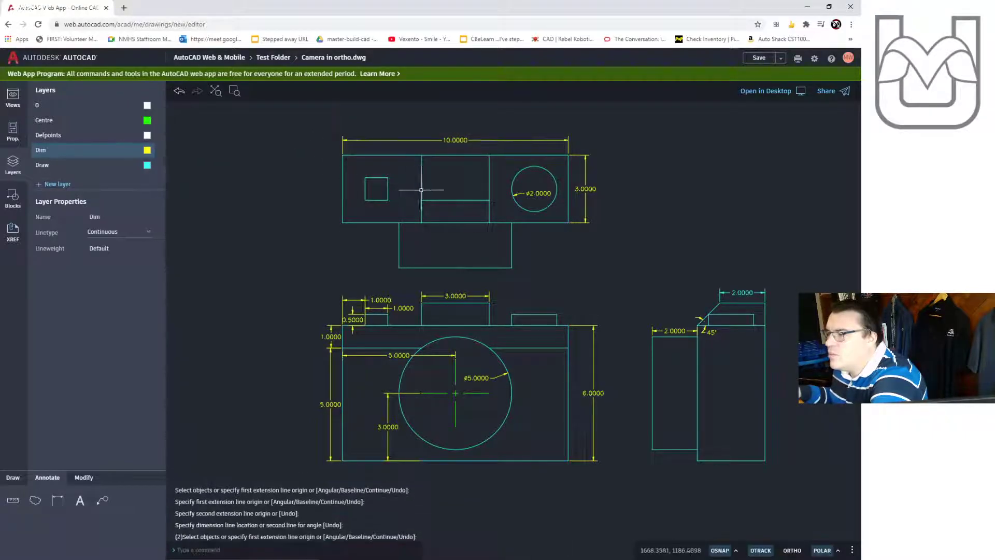
key(Return)
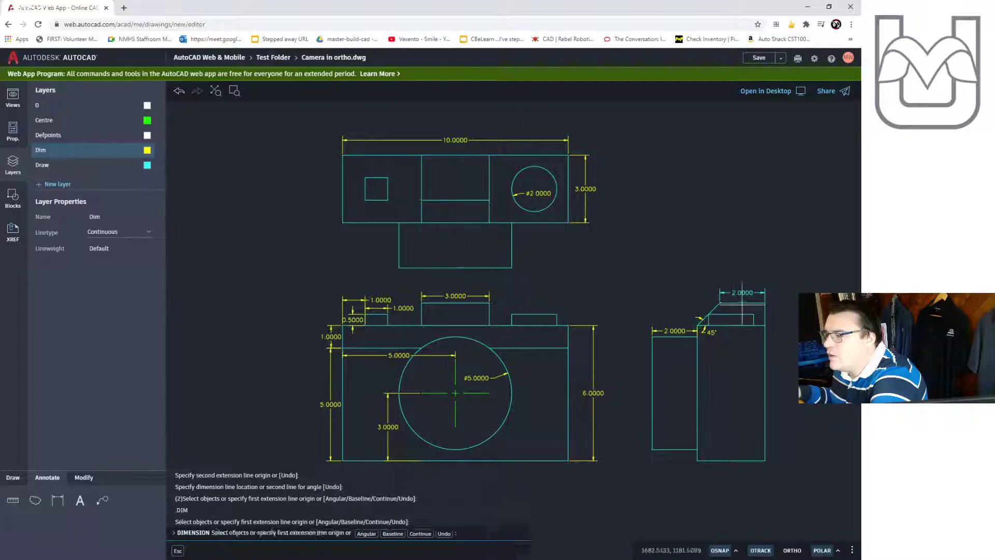
key(Escape)
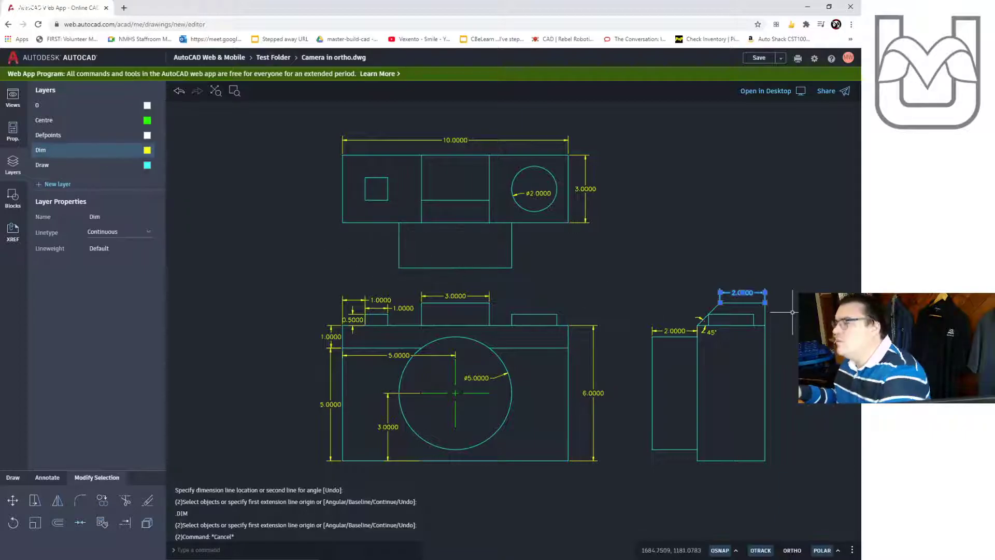
- Move the cyan dimension above the side view from the Draw layer to the Dim layer
key(Escape)
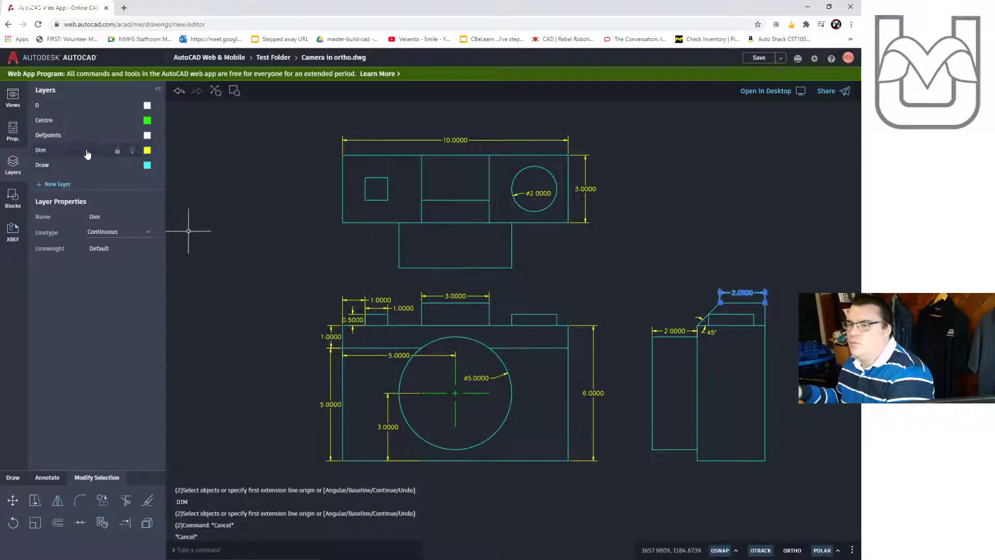
click(88, 150)
key(Escape)
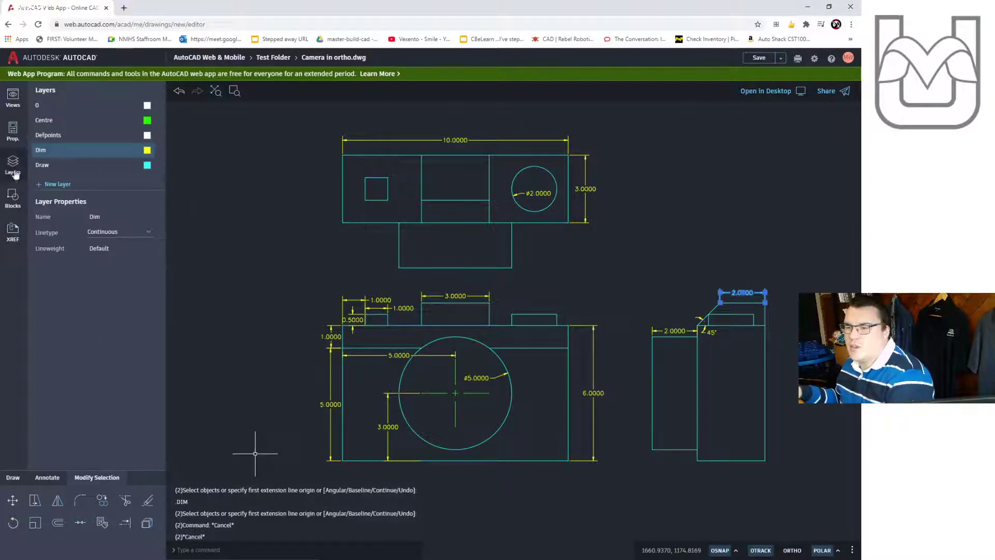
click(12, 130)
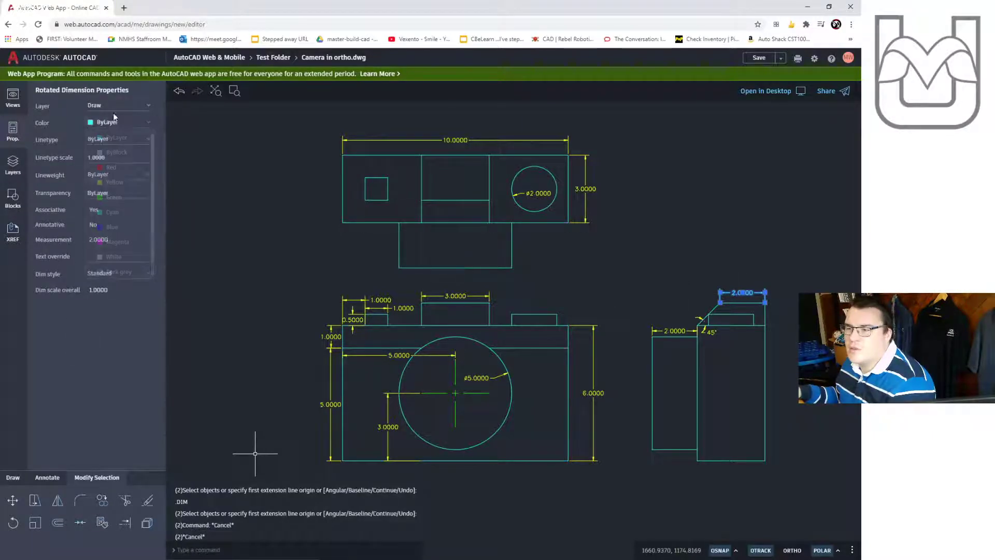
click(12, 165)
key(Escape)
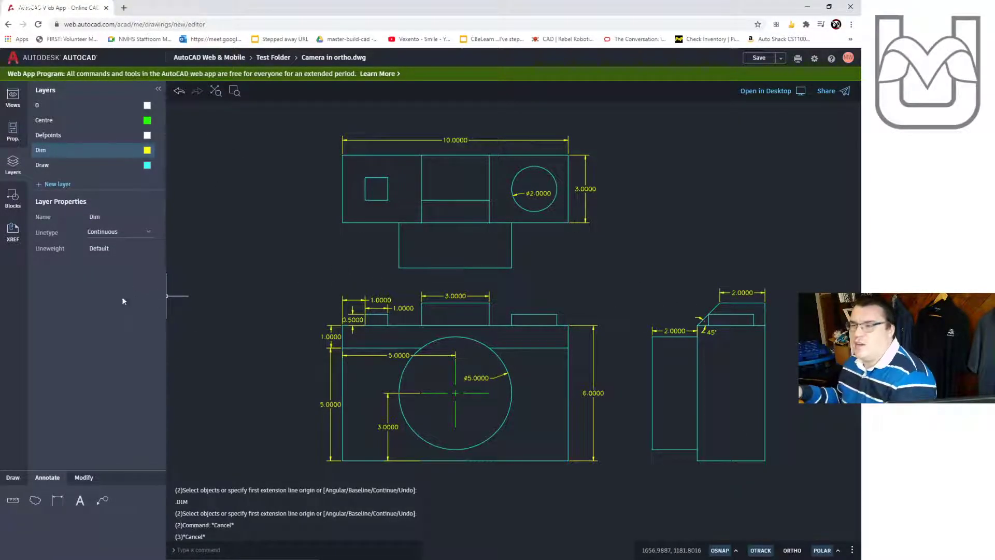
- In the top view, dimension the small square's height and its vertical distance from the body's upper edge
click(57, 500)
click(342, 155)
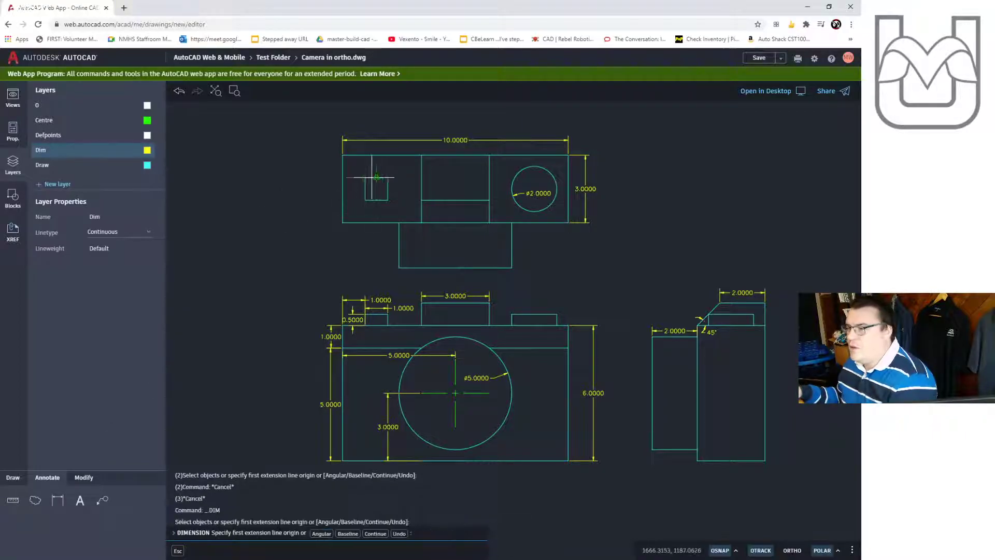
click(365, 178)
click(356, 189)
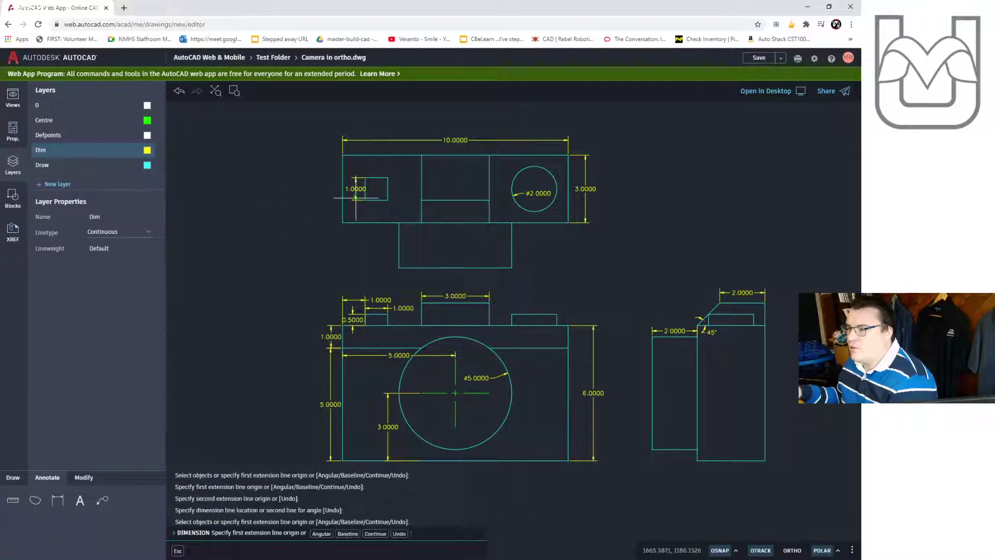
click(366, 178)
click(343, 155)
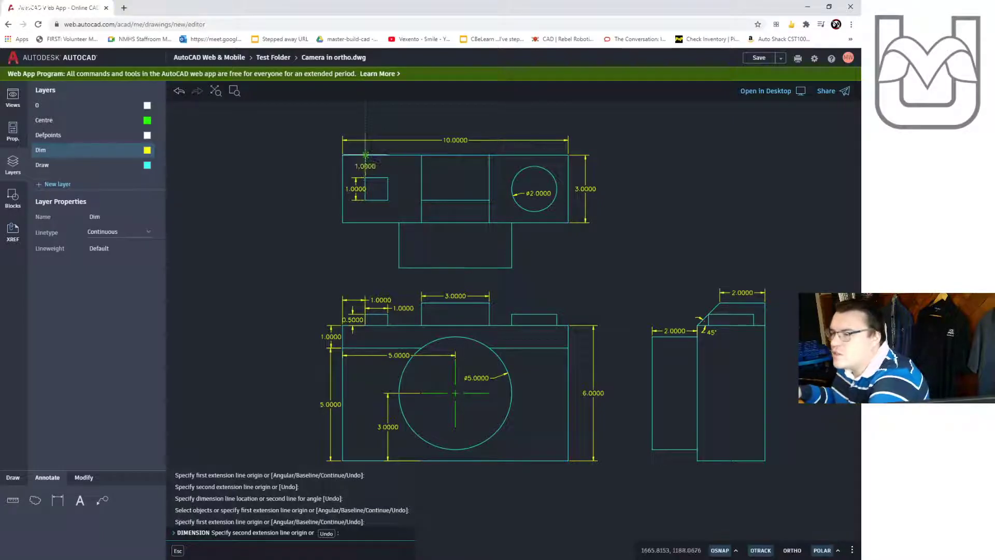
click(356, 165)
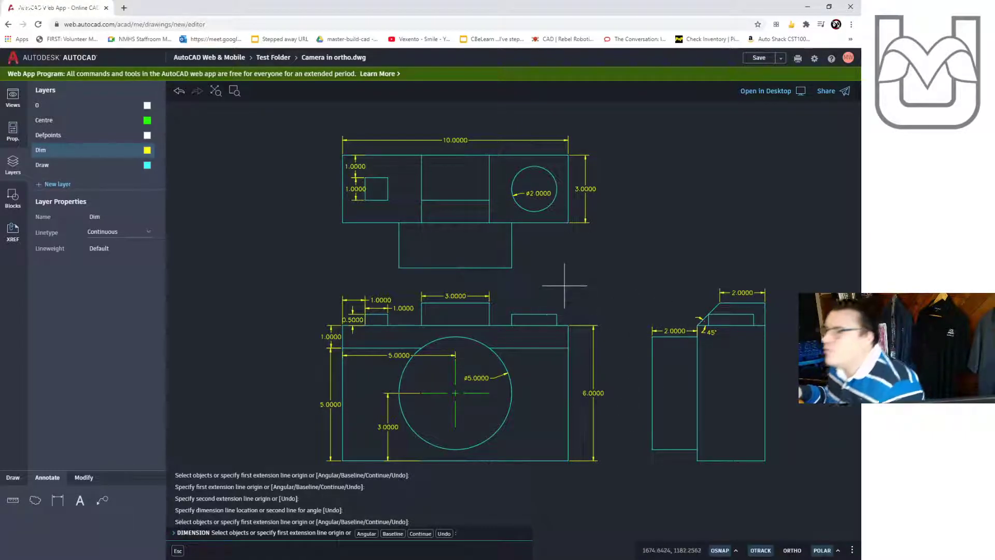
scroll(564, 285, up, 3)
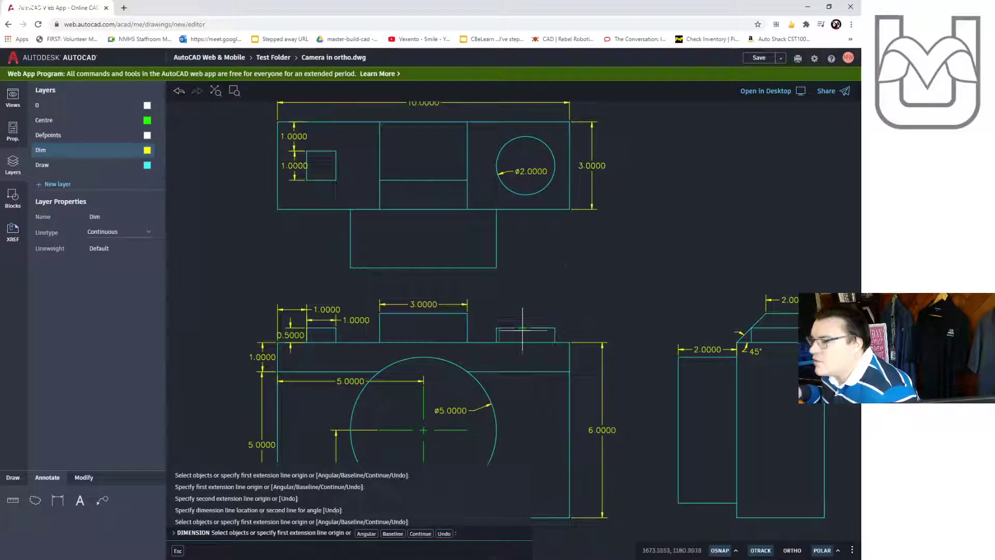
key(Return)
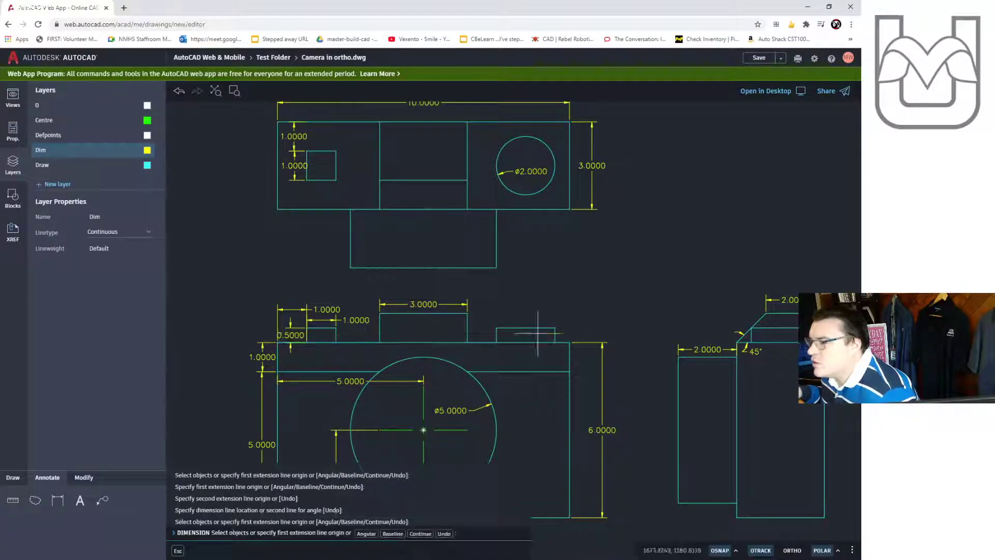
click(526, 328)
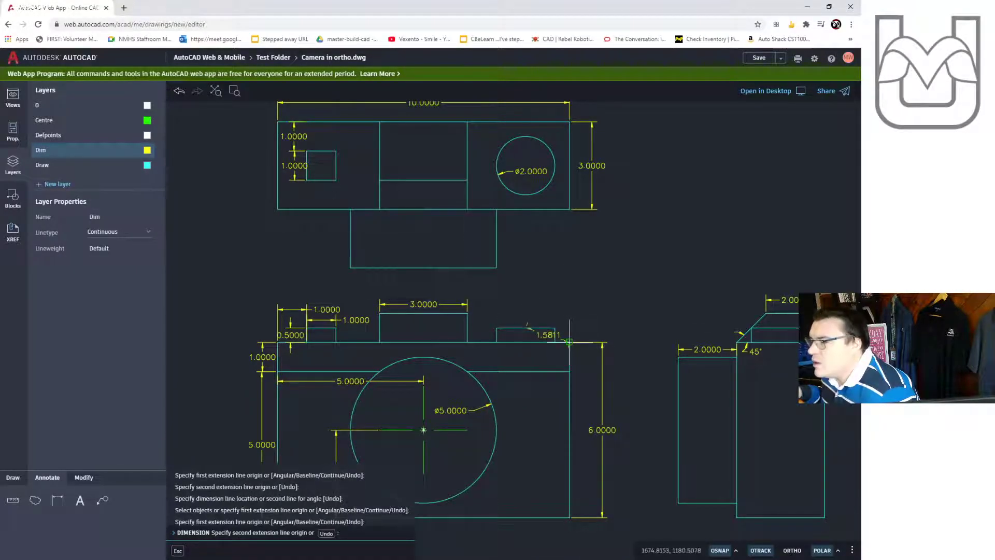
click(570, 342)
key(Escape)
key(Escape)
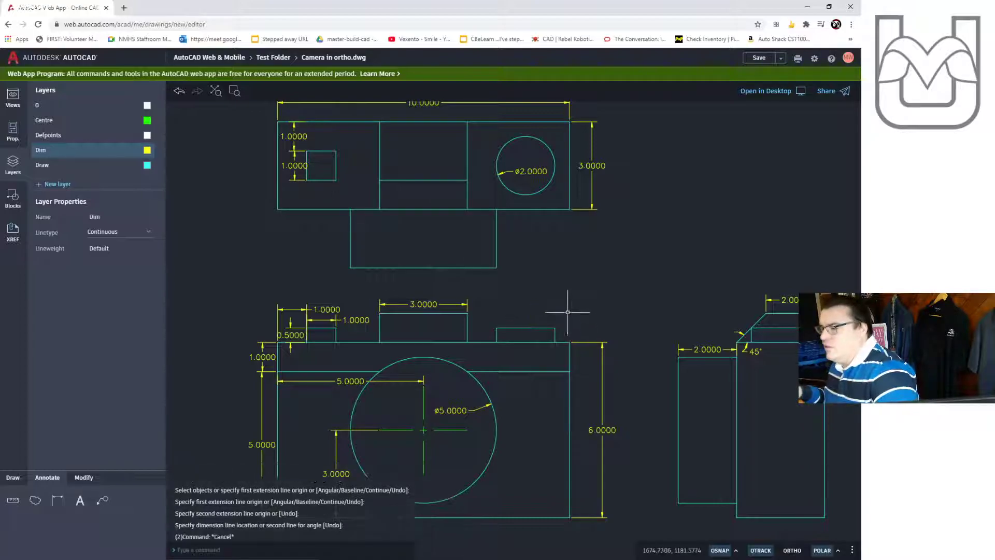
text(])
key(Return)
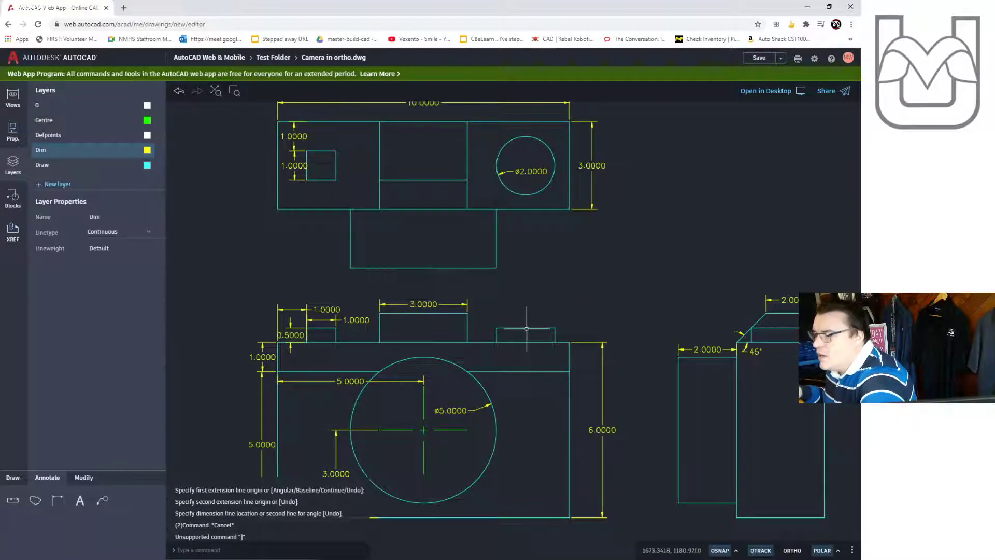
- Dimension the horizontal distance from the front view's right edge to the middle of the right-hand small block on top
click(57, 499)
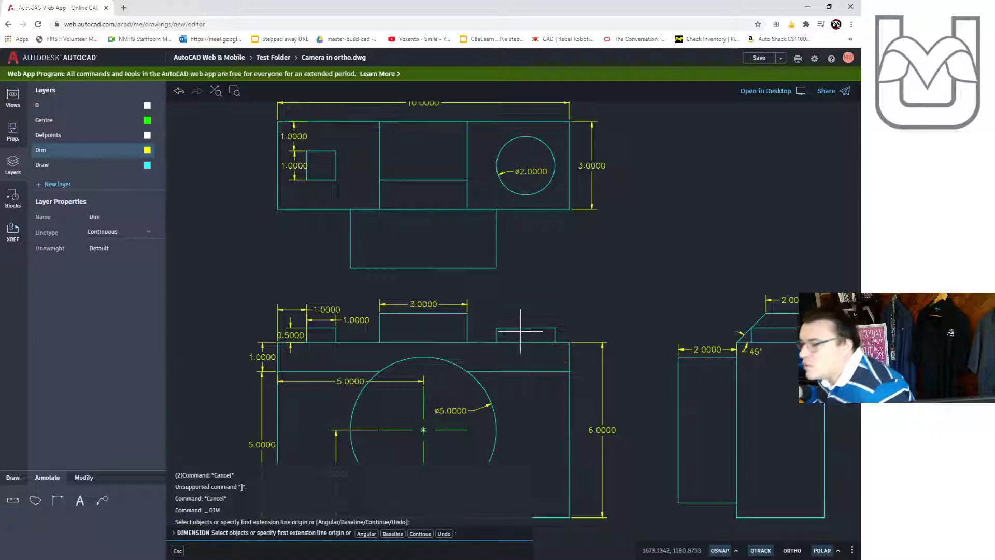
click(569, 342)
click(526, 328)
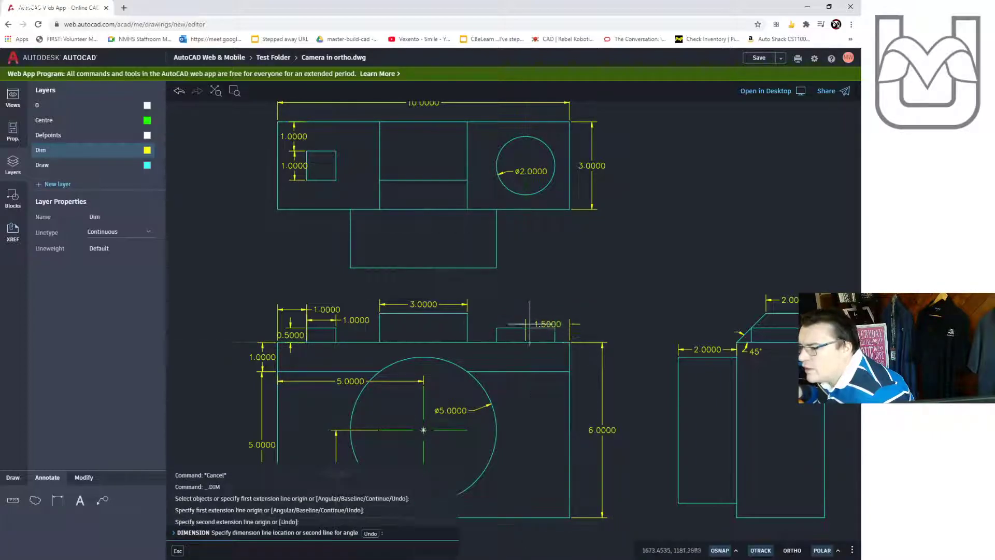
click(592, 318)
scroll(593, 321, up, 2)
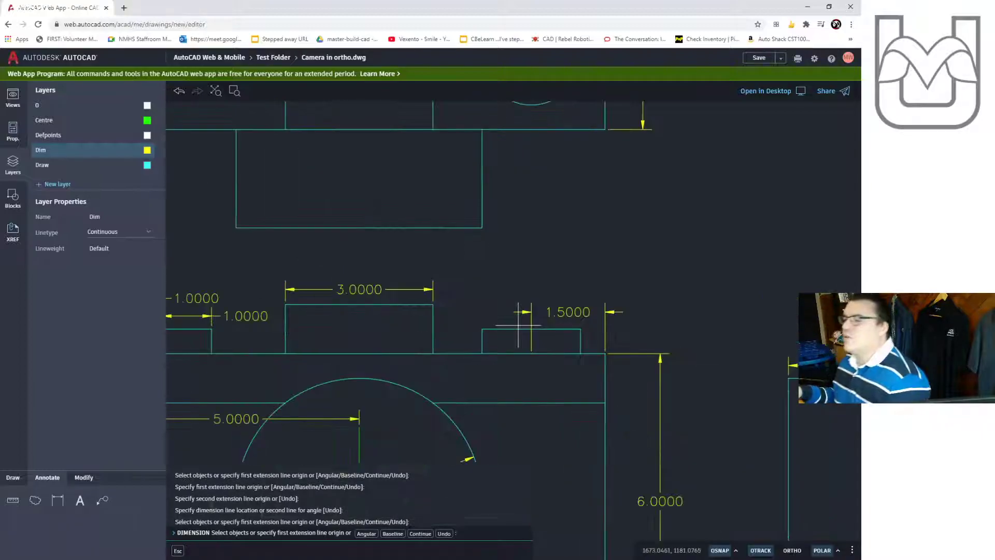
scroll(536, 240, down, 4)
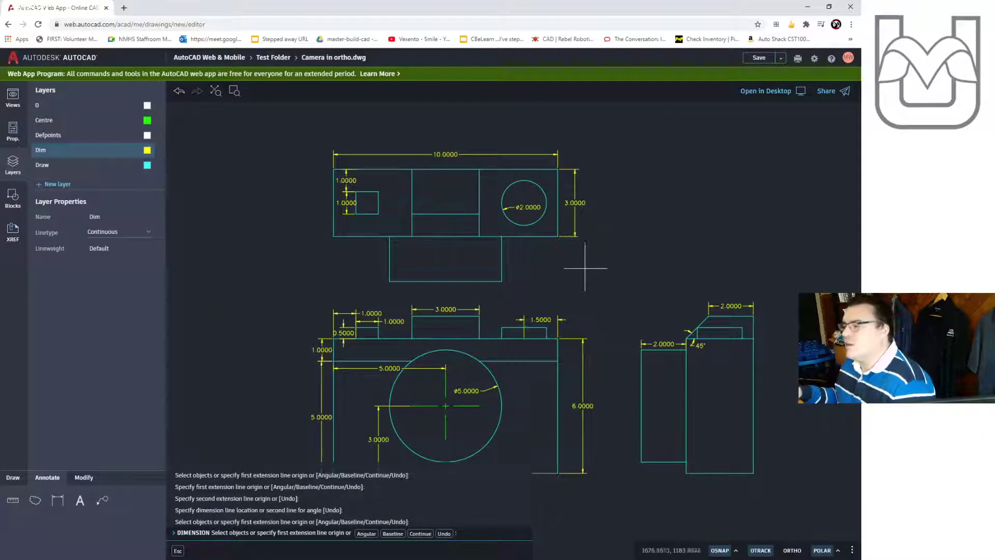
key(Escape)
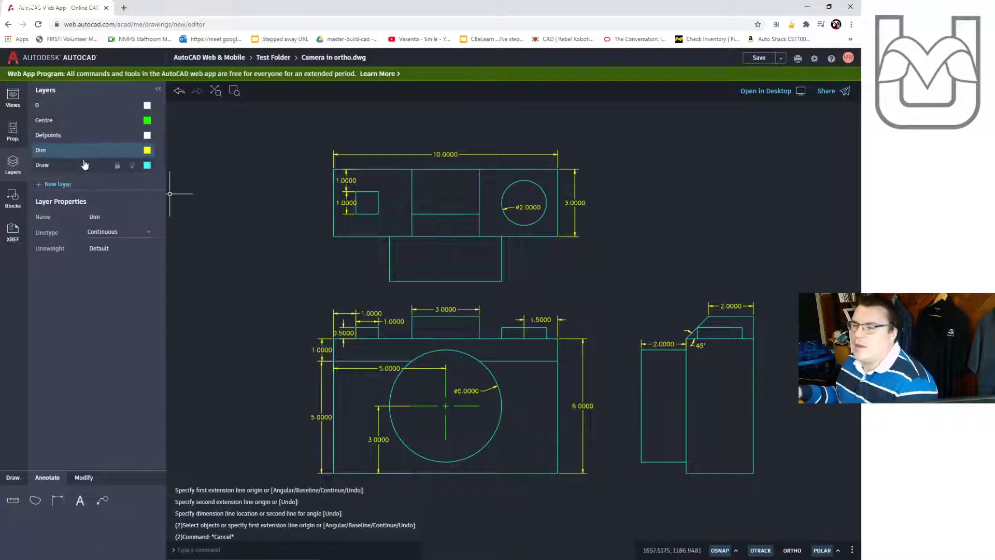
- On the Centre layer, draw vertical and horizontal centre lines across the full diameter of the top view's circle
click(52, 119)
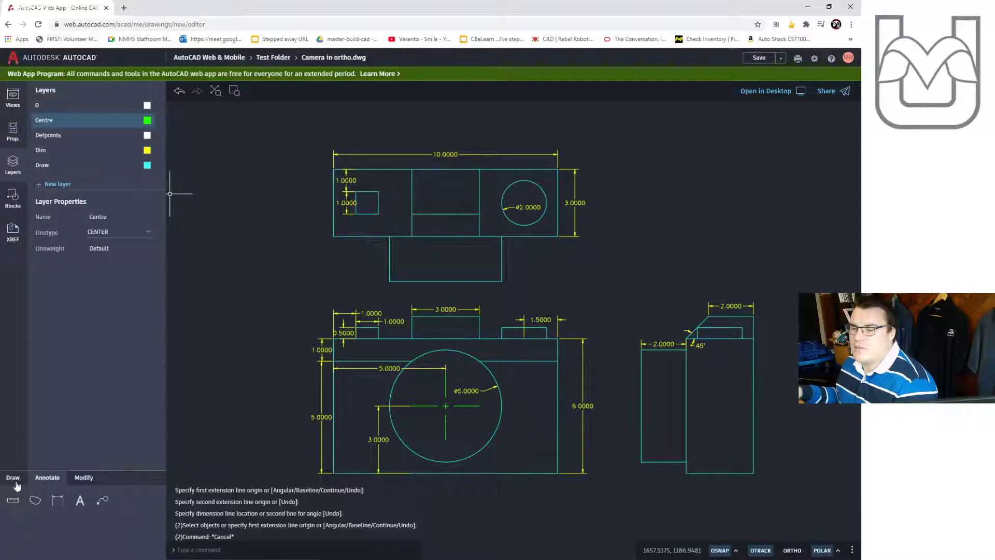
click(14, 479)
click(124, 501)
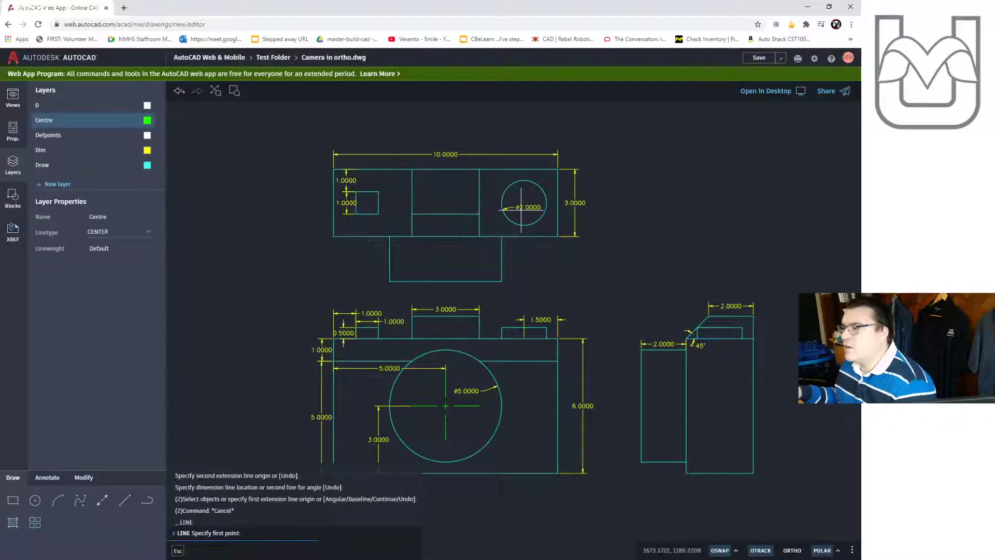
scroll(534, 198, up, 5)
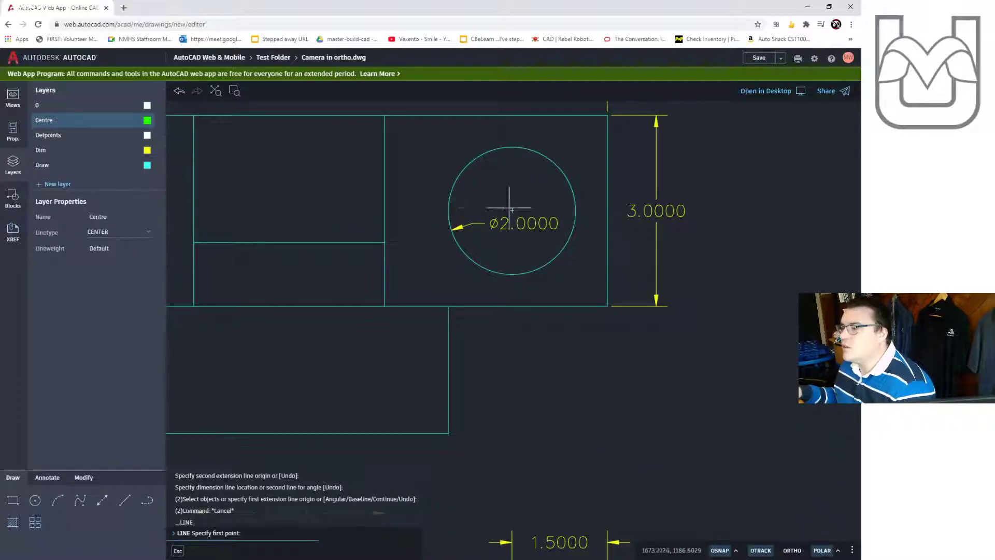
click(512, 147)
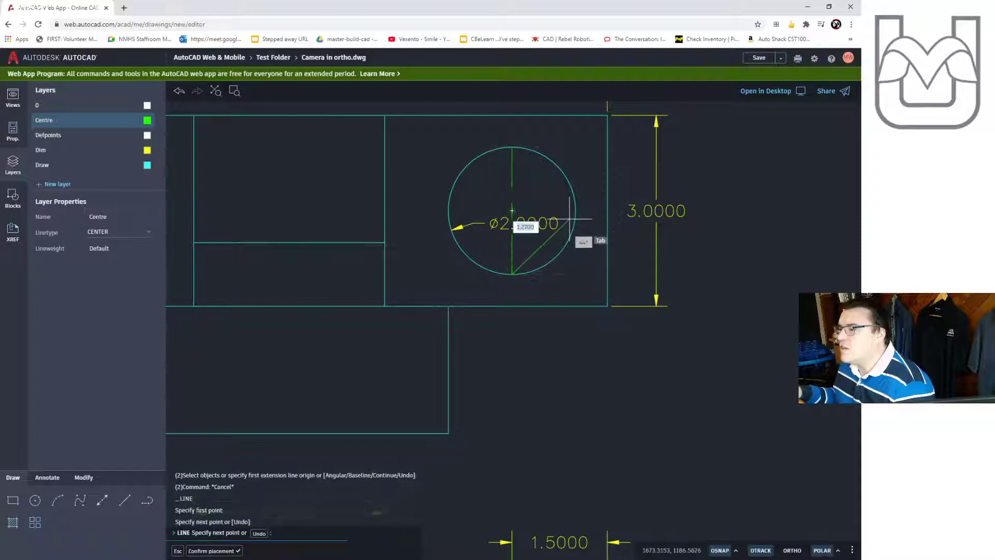
key(Escape)
key(Return)
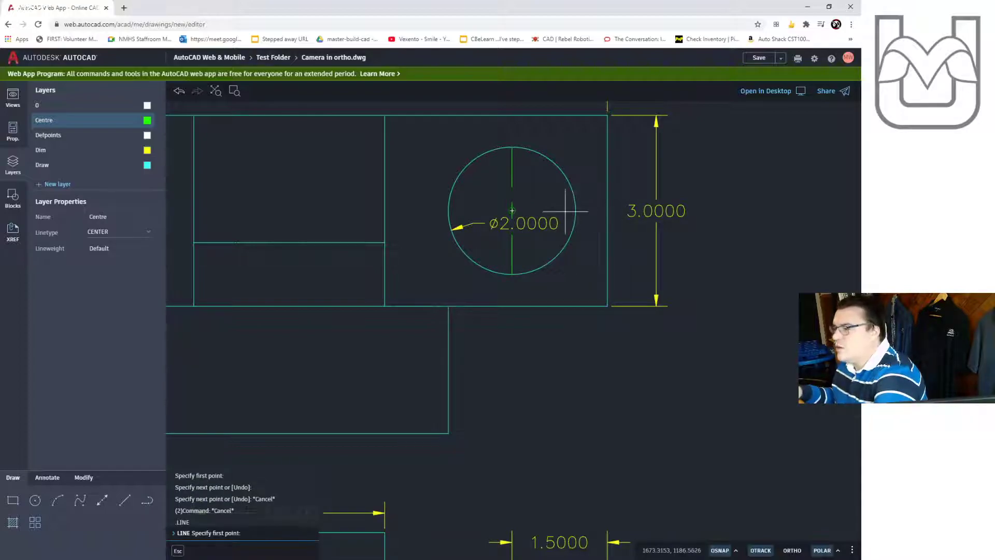
click(449, 209)
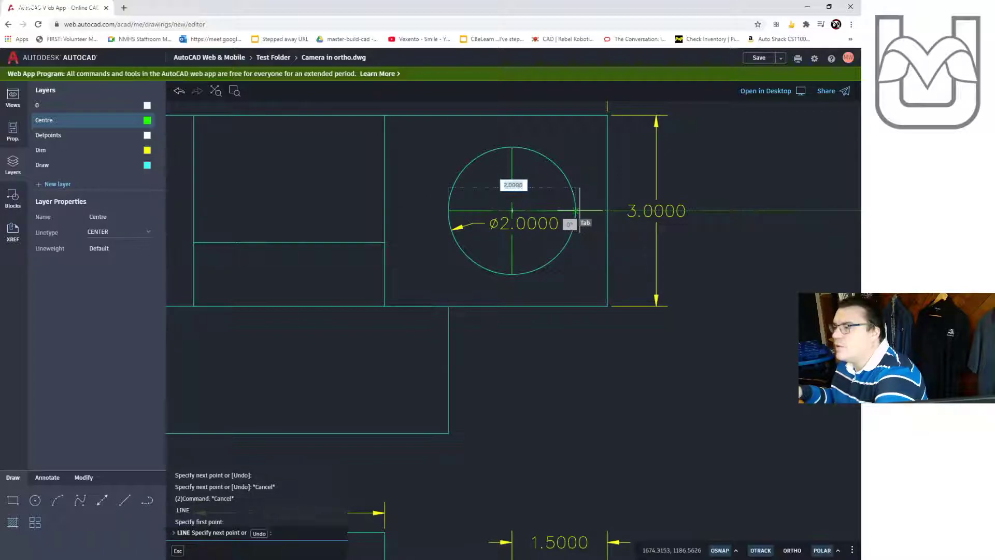
key(Escape)
key(Escape)
- Move the circle's diameter dimension text in the top view outside the circle, to its lower left
click(524, 223)
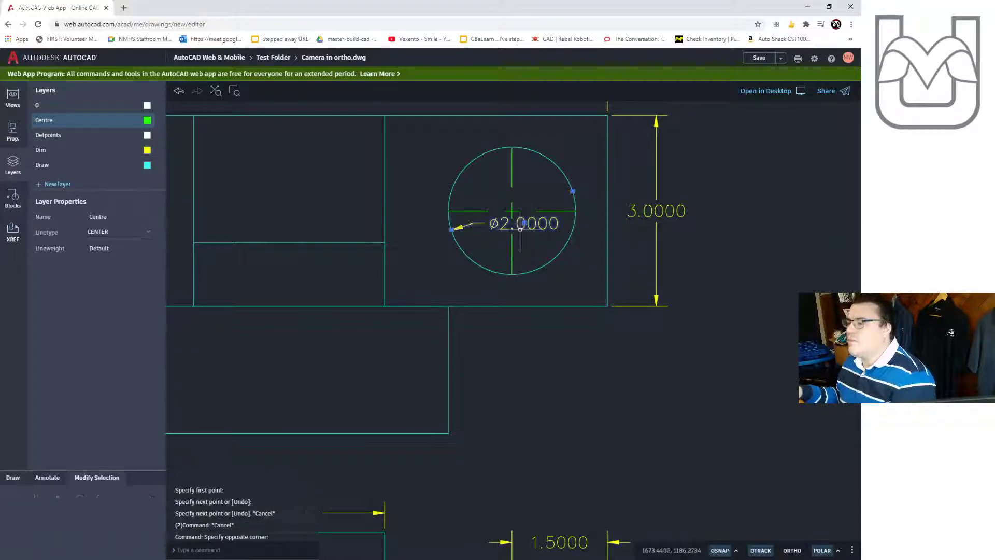
click(523, 223)
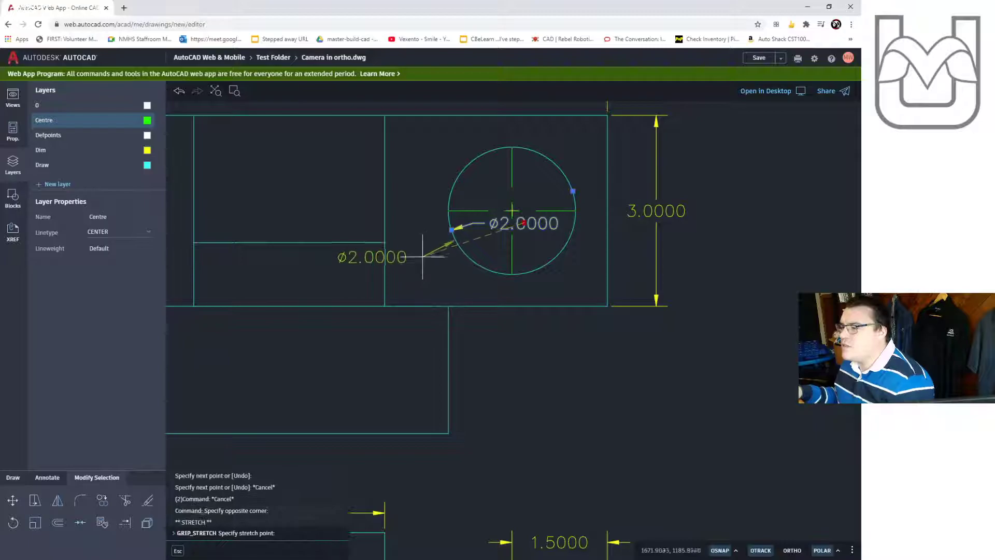
click(487, 284)
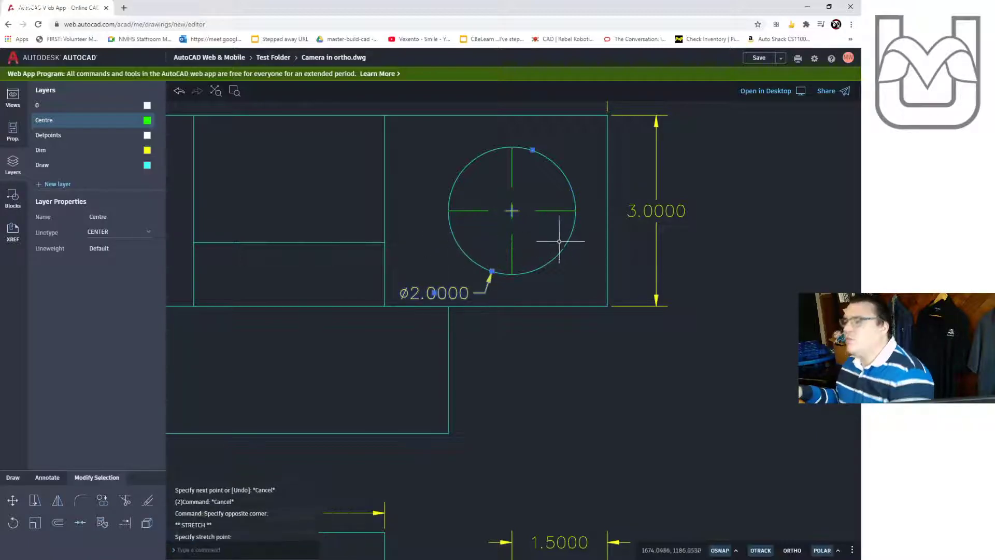
key(Escape)
- Delete the horizontal dimension above the front view's right-hand small block
scroll(572, 275, down, 5)
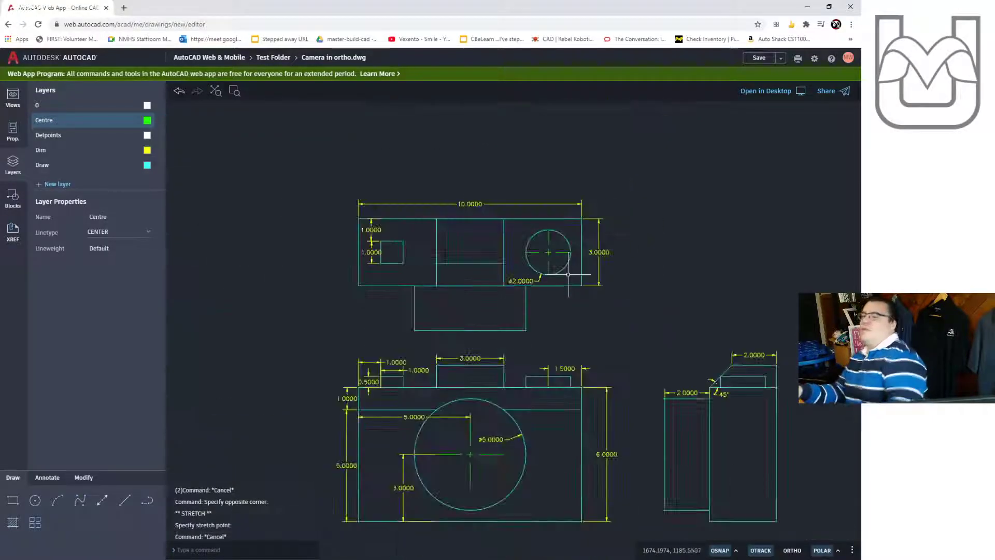
click(563, 368)
key(Delete)
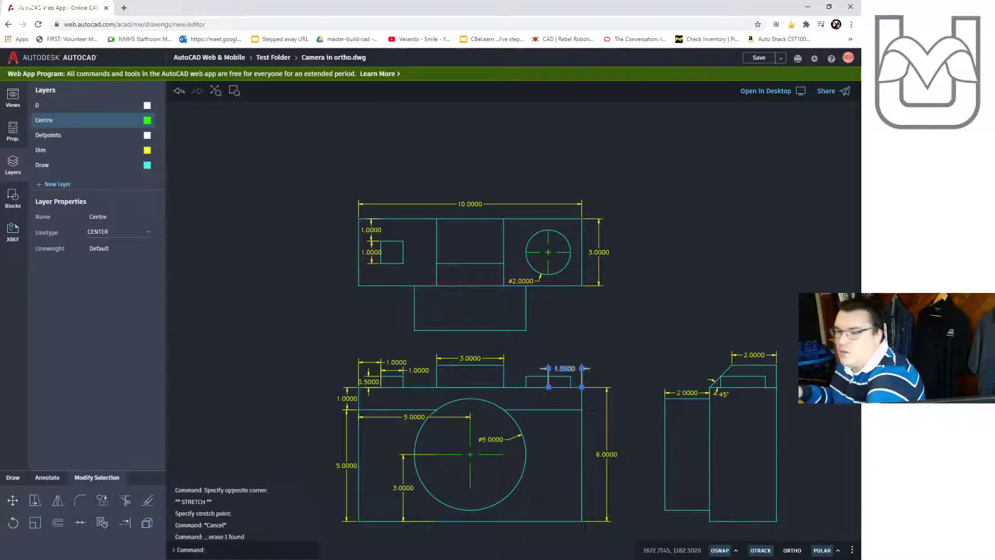
- On the Dim layer, dimension the horizontal distance from the circle's vertical centre line to the body's right edge, below the top view
click(80, 151)
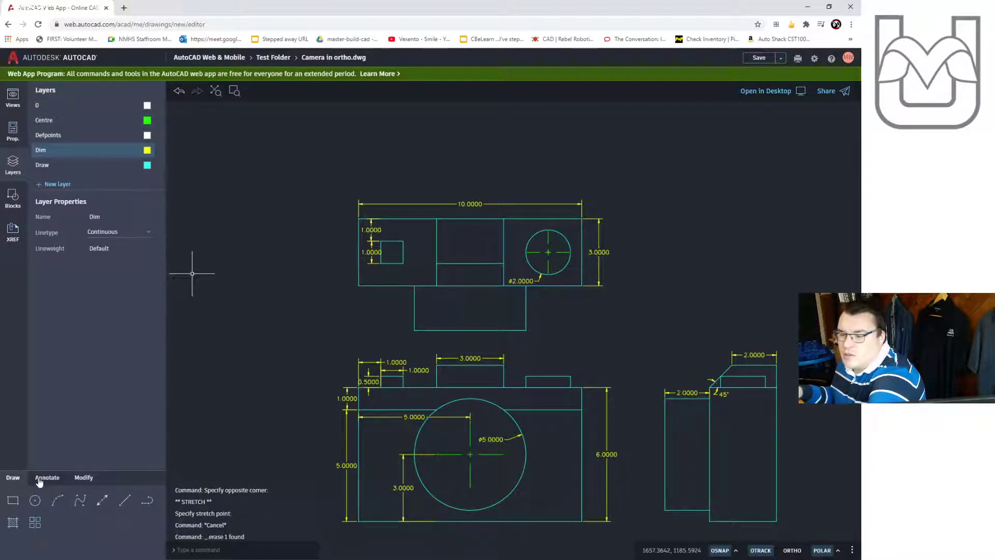
click(41, 477)
click(57, 500)
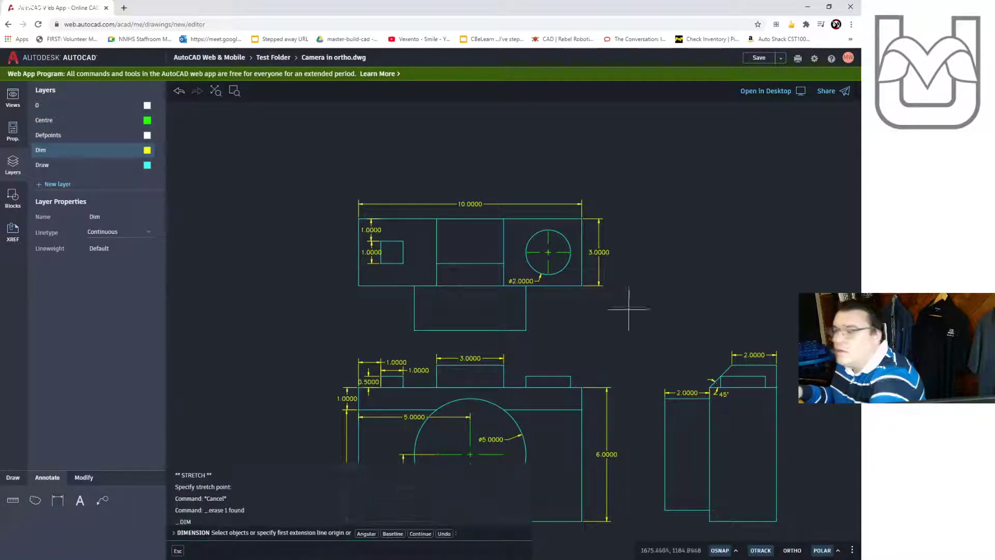
click(548, 274)
click(582, 274)
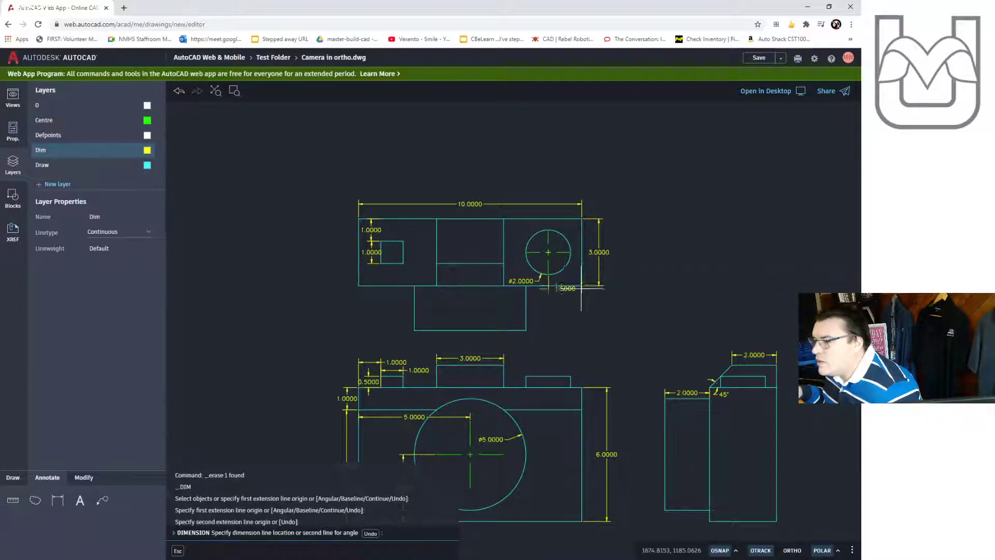
click(580, 298)
mouse_move(625, 358)
middle_down()
mouse_move(644, 282)
mouse_move(571, 248)
mouse_move(614, 257)
middle_up()
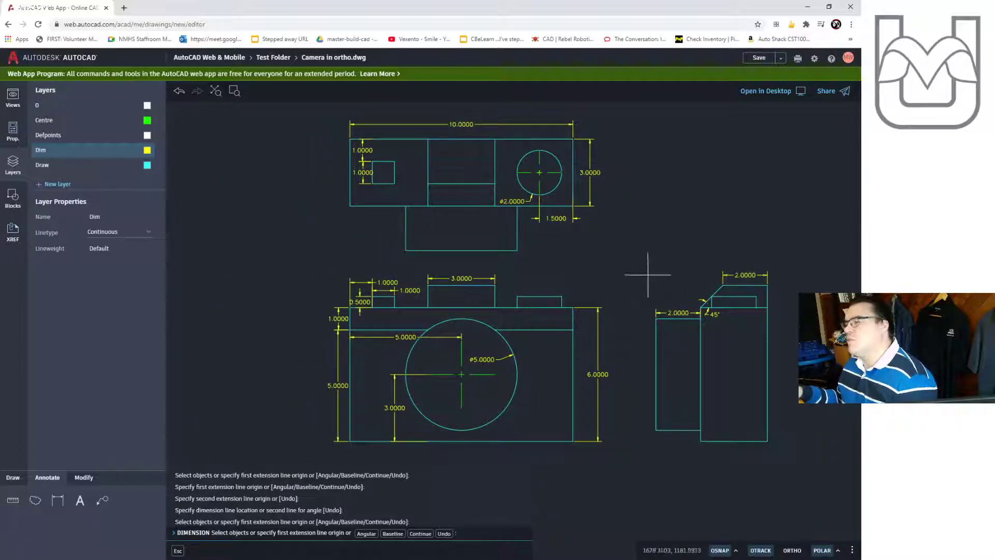